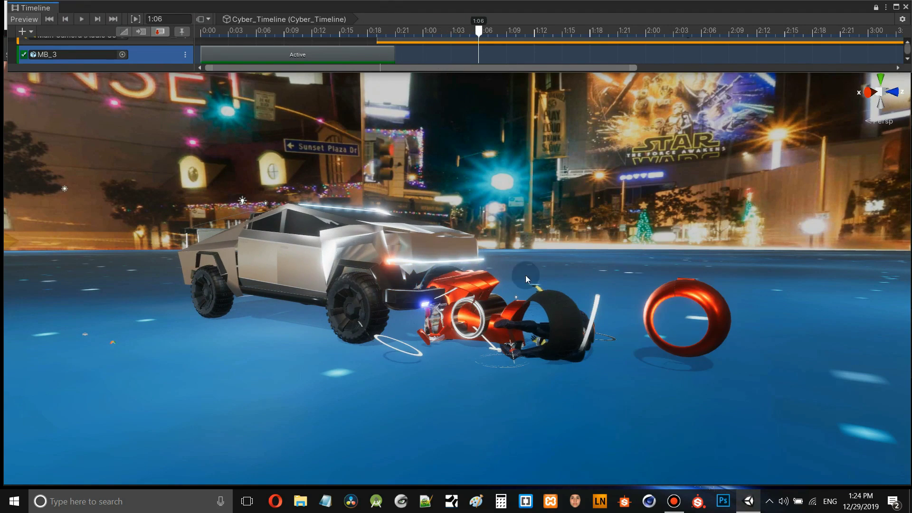
# Examine the crashed red motorbike in front of the Cybertruck up close in the Unity scene
pyautogui.scroll(6, 458, 281)
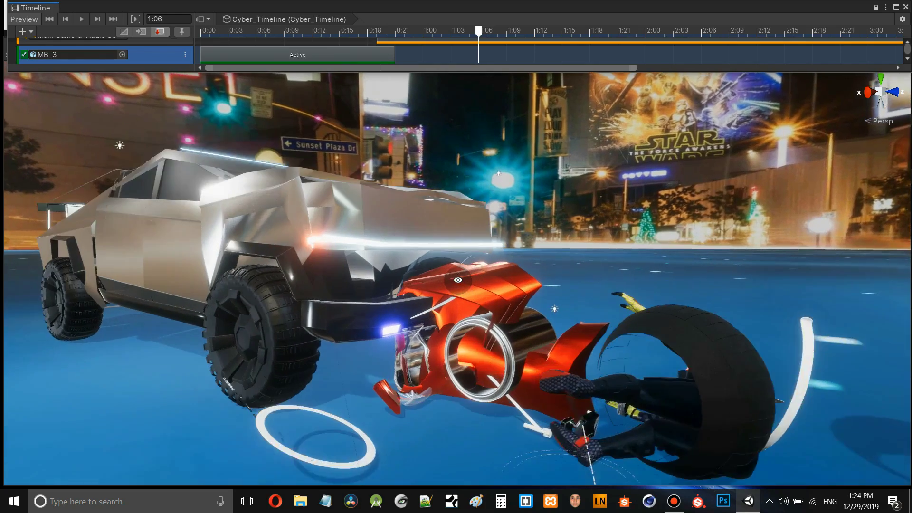
pyautogui.scroll(10, 458, 280)
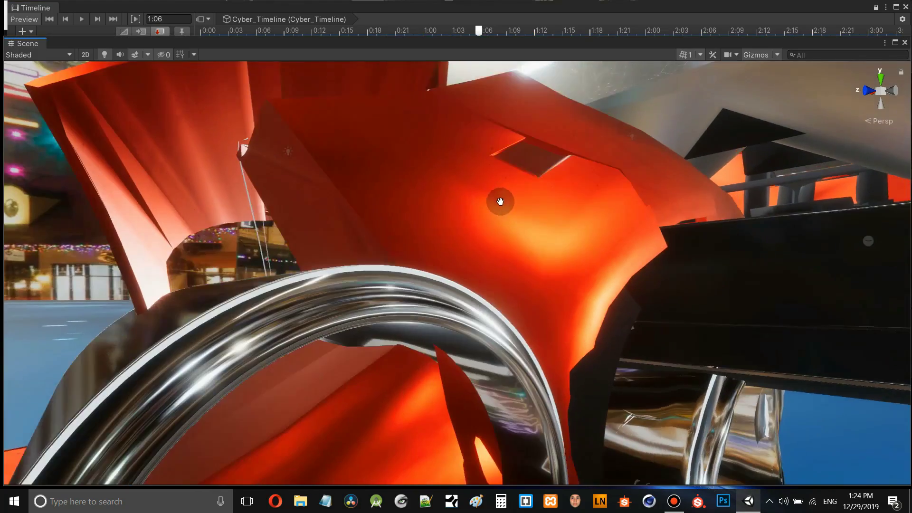
pyautogui.keyDown('alt'); pyautogui.moveTo(500, 202); pyautogui.dragTo(418, 215); pyautogui.keyUp('alt')
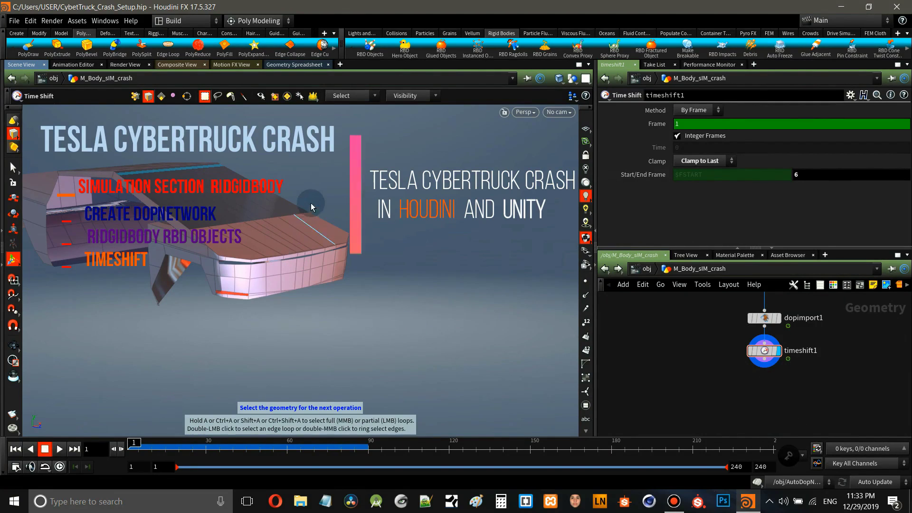
# In Houdini, go up to the object level and inspect the front of the truck body
pyautogui.scroll(1, 827, 370)
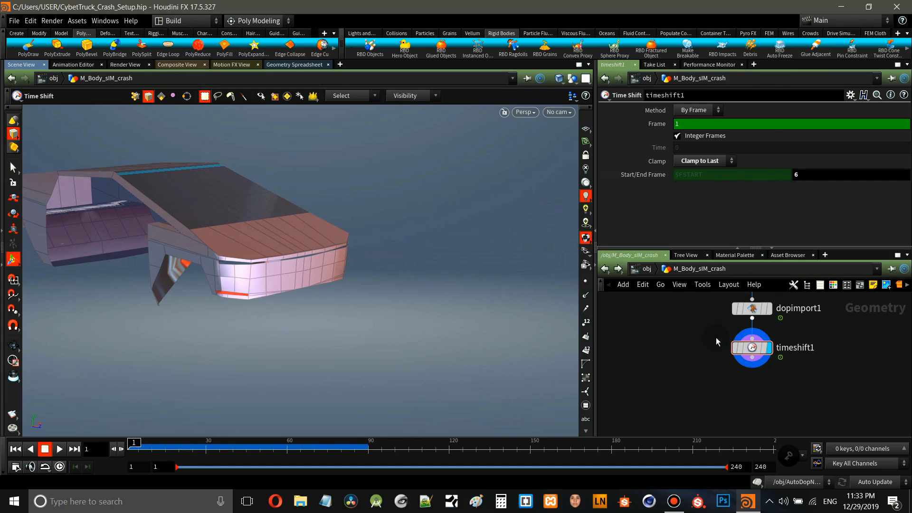
pyautogui.click(648, 269)
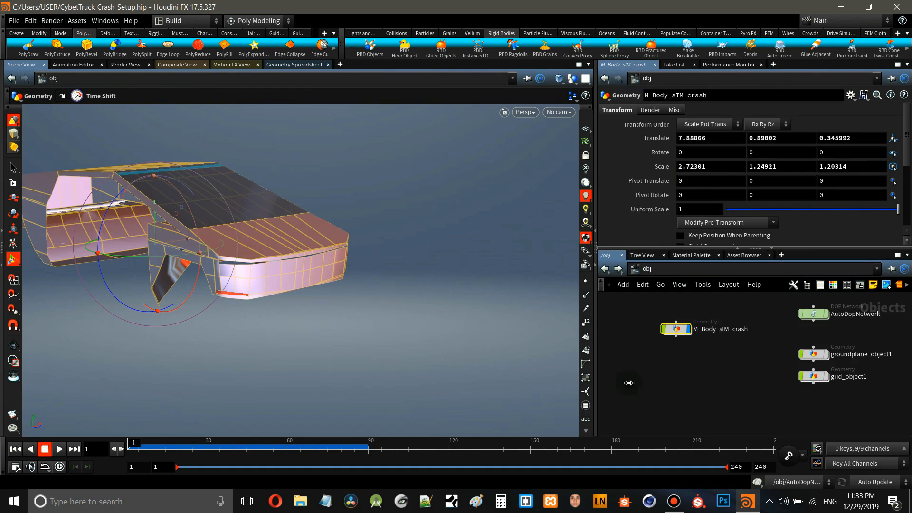
pyautogui.scroll(-3, 732, 357)
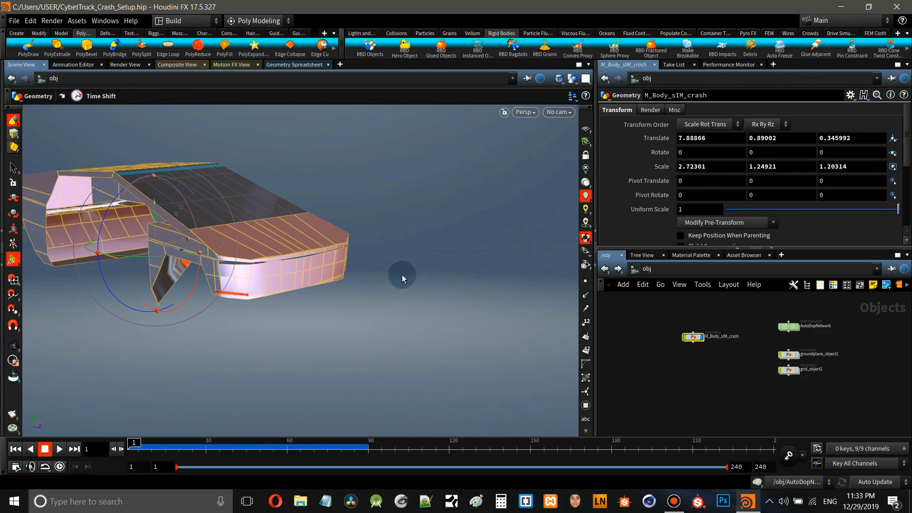
pyautogui.press('Escape')
pyautogui.moveTo(418, 277); pyautogui.dragTo(336, 291)
pyautogui.moveTo(333, 289); pyautogui.dragTo(380, 291, button='middle')
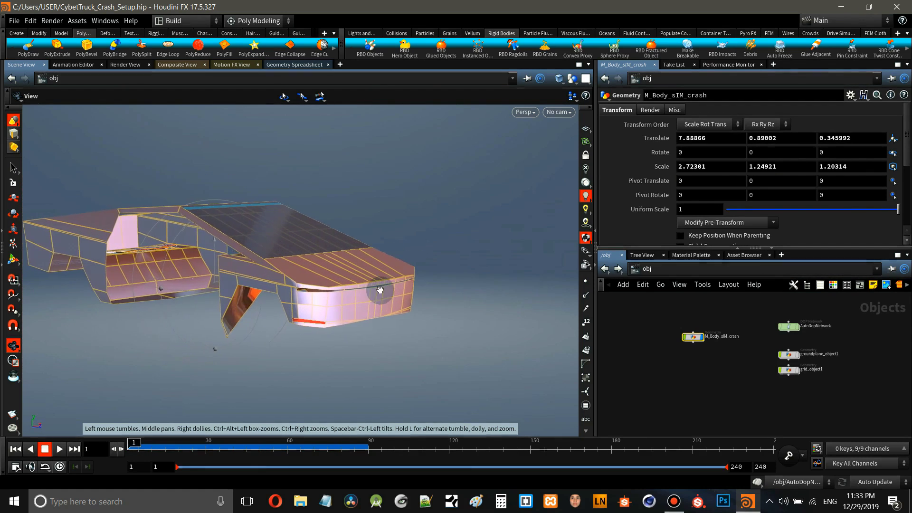
pyautogui.scroll(3, 380, 290)
pyautogui.scroll(2, 380, 290)
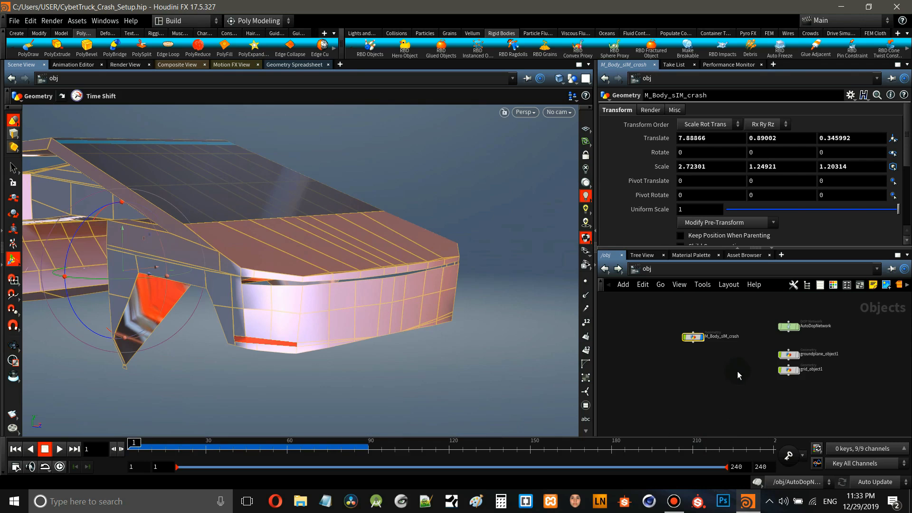
# Open AutoDopNetwork and examine how its M_Body_sIM_crash, merge, finite element solver, gravity and output nodes are connected
pyautogui.moveTo(740, 375)
pyautogui.mouseDown(button='middle')
pyautogui.moveTo(757, 383)
pyautogui.moveTo(763, 373)
pyautogui.moveTo(754, 365)
pyautogui.moveTo(735, 381)
pyautogui.mouseUp(button='middle')
pyautogui.scroll(4, 783, 353)
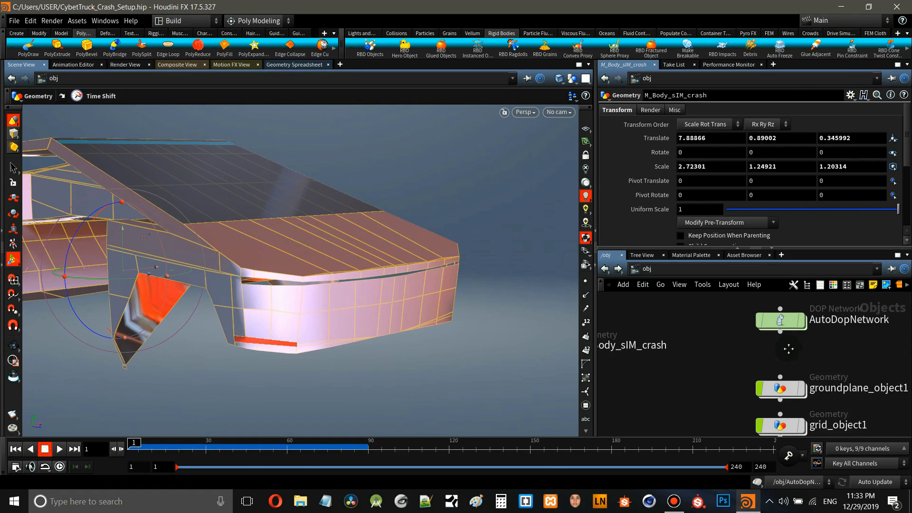
pyautogui.moveTo(789, 349); pyautogui.dragTo(769, 384, button='middle')
pyautogui.click(774, 356)
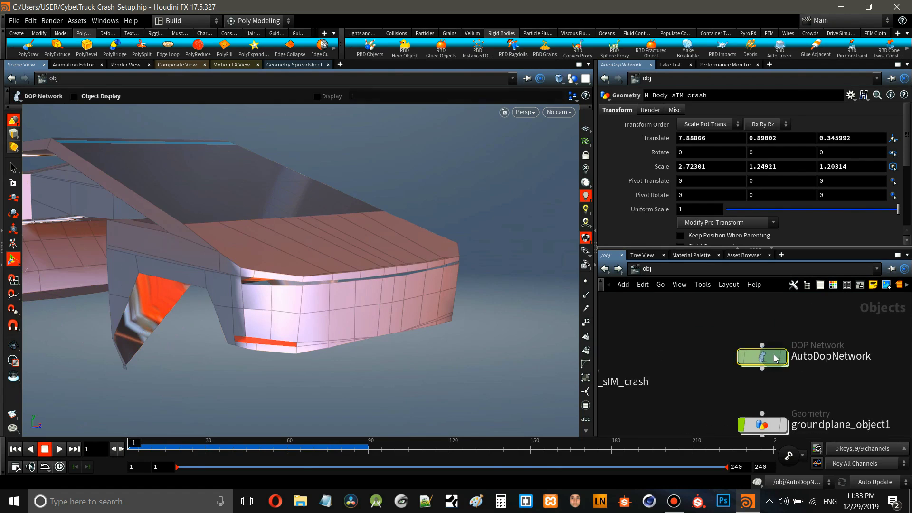
pyautogui.doubleClick(775, 357)
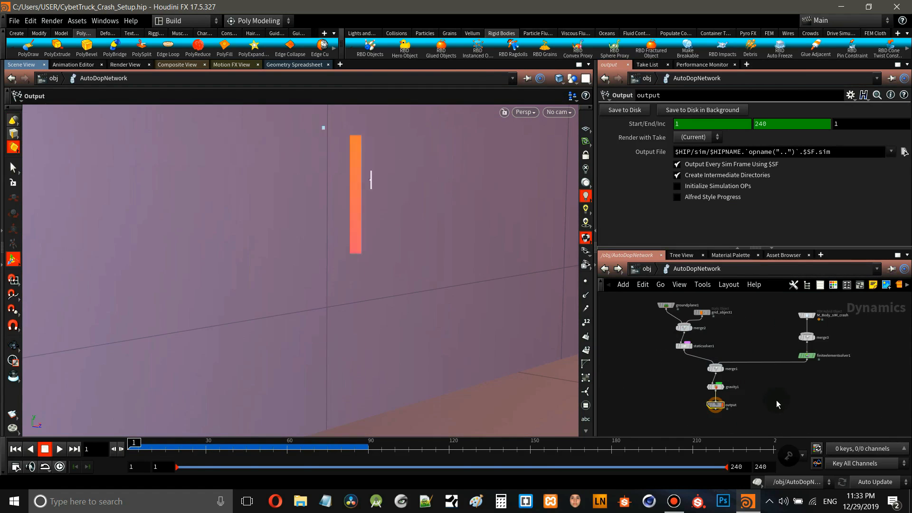
pyautogui.moveTo(778, 404); pyautogui.dragTo(785, 457, button='middle')
pyautogui.scroll(2, 820, 378)
pyautogui.scroll(4, 820, 378)
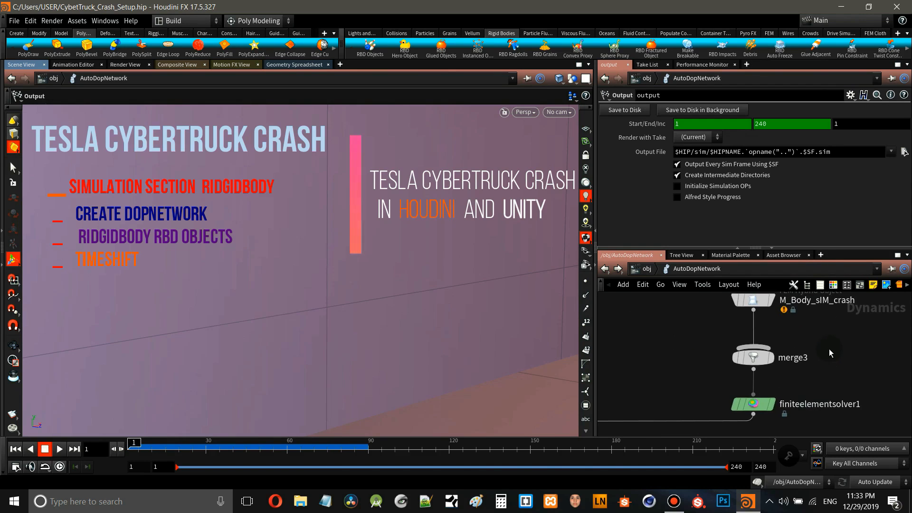
pyautogui.scroll(-2, 821, 356)
pyautogui.scroll(-1, 820, 354)
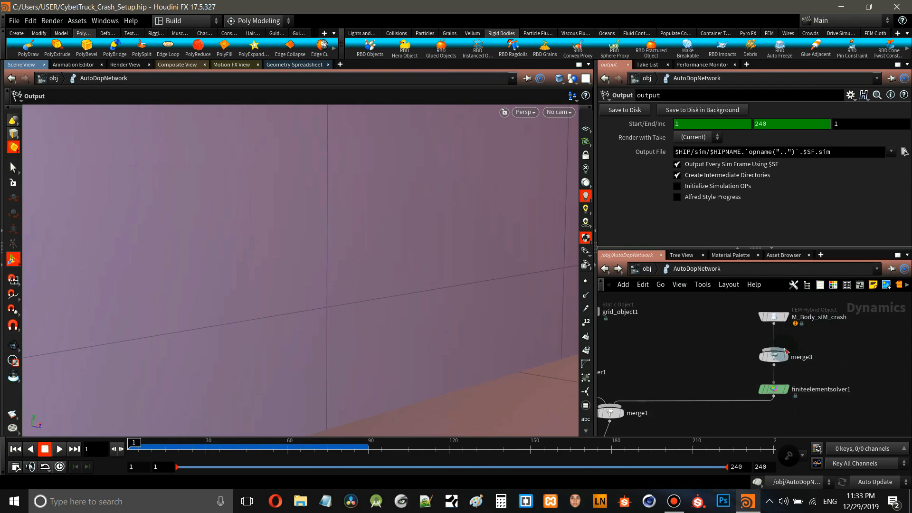
pyautogui.scroll(-5, 710, 389)
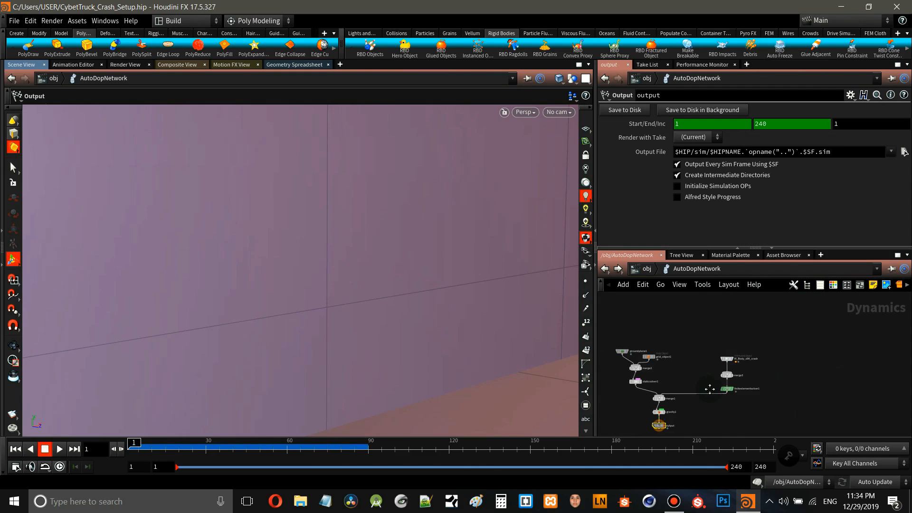
pyautogui.moveTo(710, 389); pyautogui.dragTo(808, 372, button='middle')
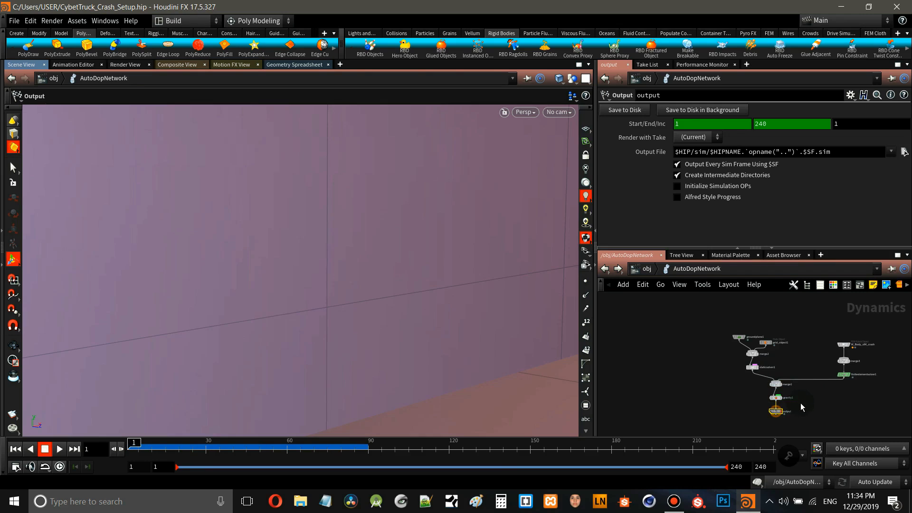
# Return to the object level and open the M_Body_sIM_crash geometry network at its timeshift1 node
pyautogui.click(648, 270)
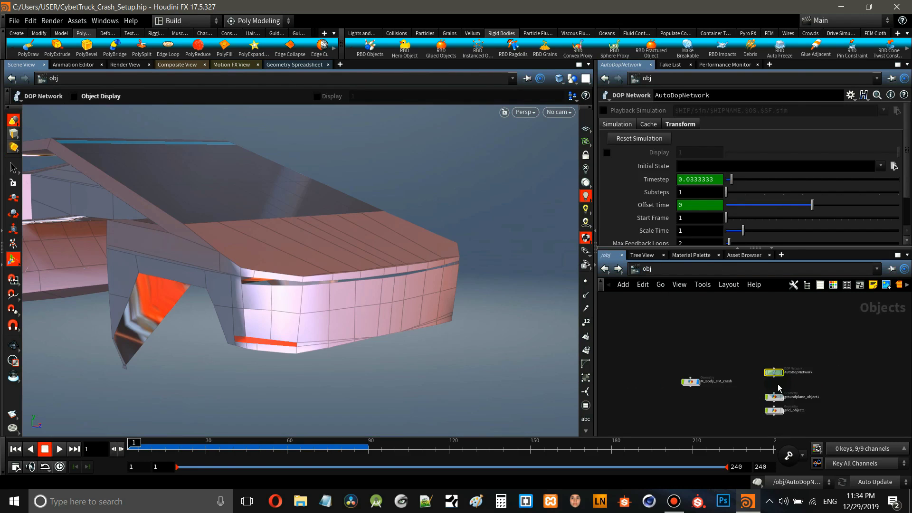
pyautogui.scroll(5, 757, 383)
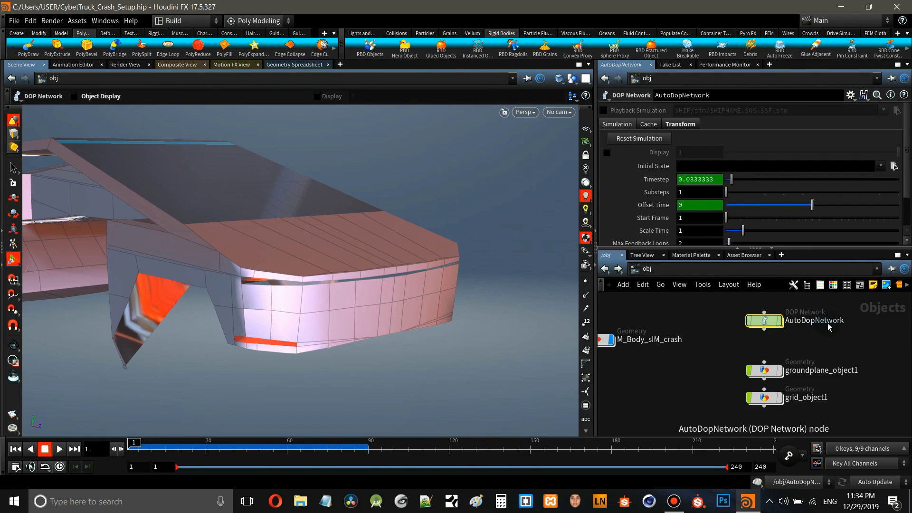
pyautogui.scroll(-4, 705, 375)
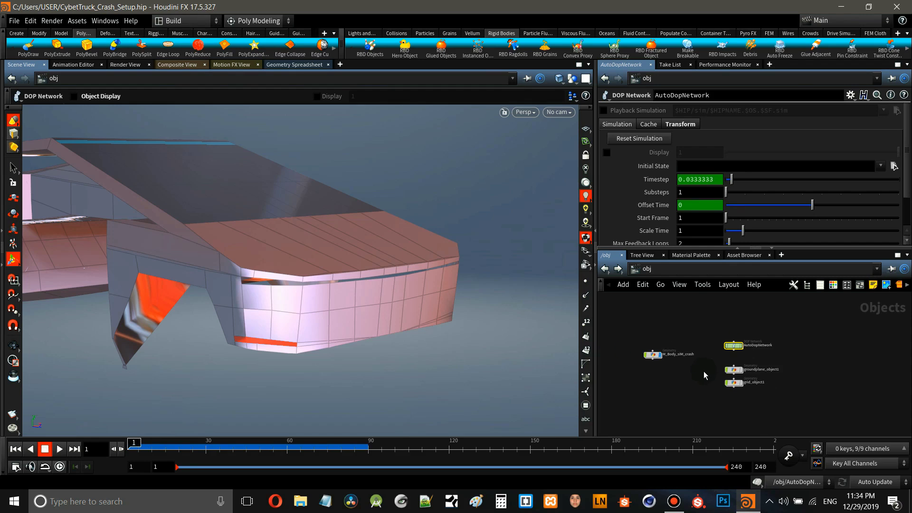
pyautogui.moveTo(699, 380); pyautogui.dragTo(767, 367, button='middle')
pyautogui.scroll(1, 773, 366)
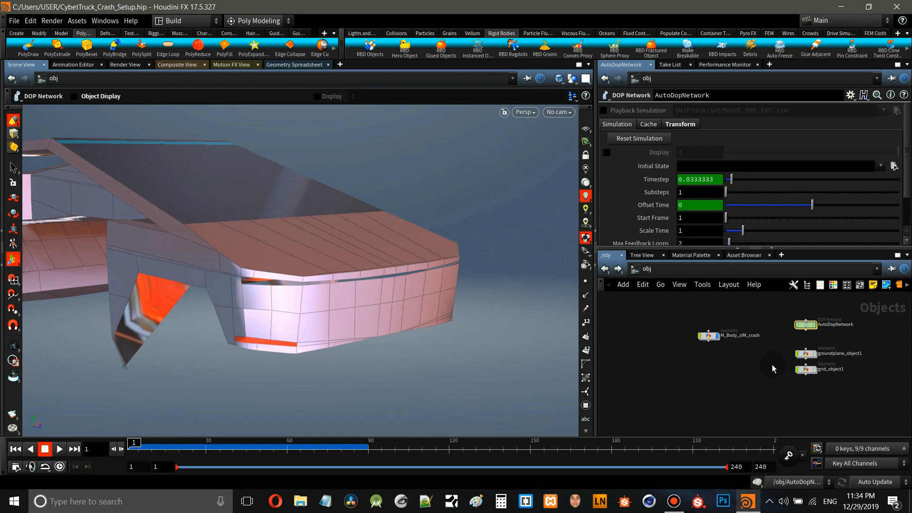
pyautogui.click(718, 384)
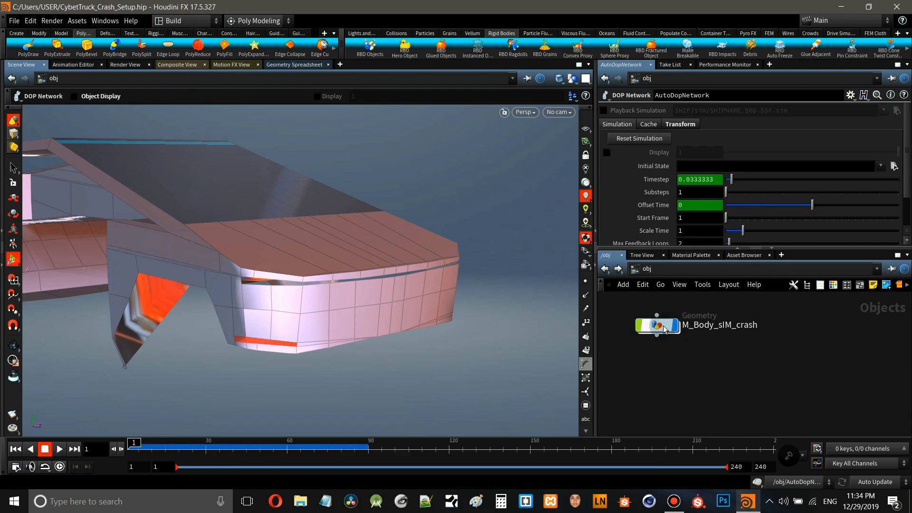
pyautogui.doubleClick(664, 327)
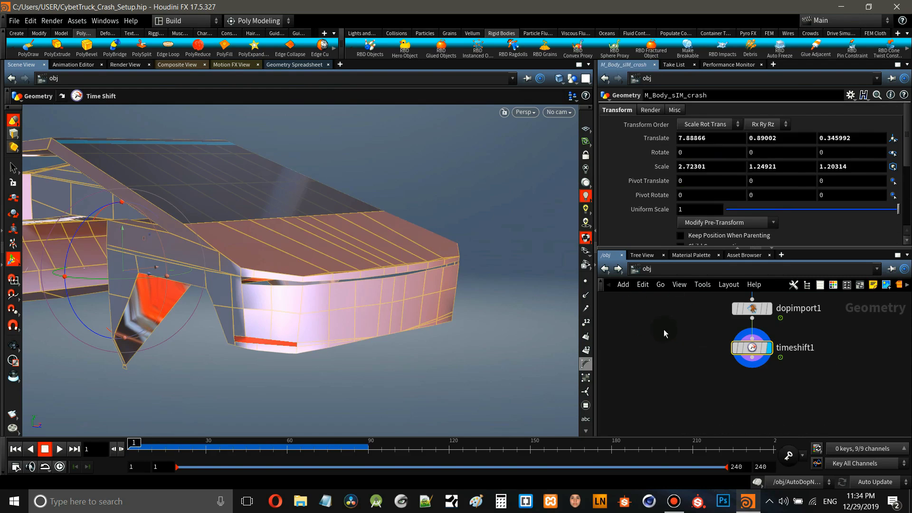
pyautogui.moveTo(855, 350); pyautogui.dragTo(826, 355, button='middle')
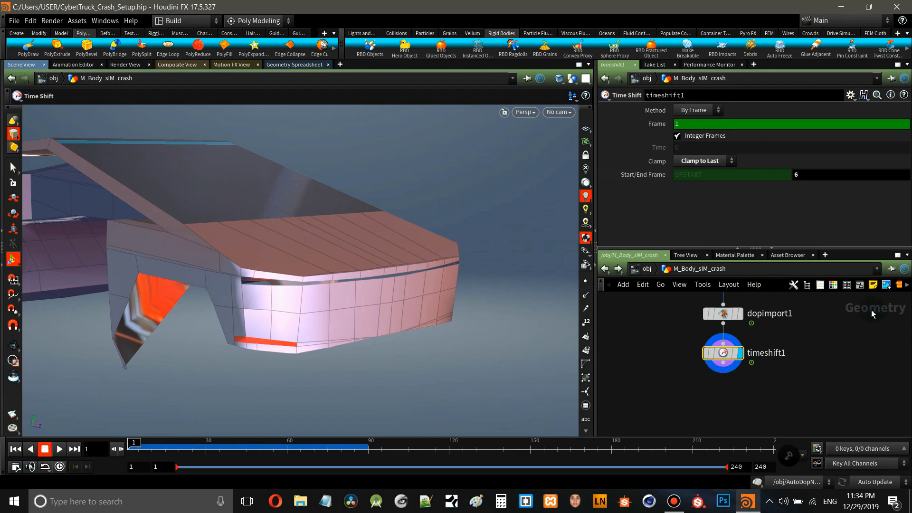
pyautogui.scroll(3, 759, 395)
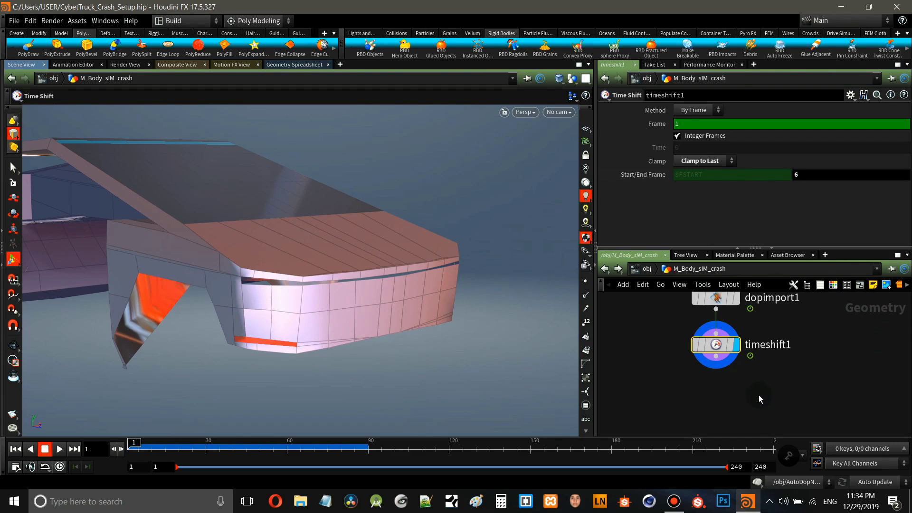
# Add an Output node below timeshift1 and connect its input to the timeshift1 output
pyautogui.rightClick(774, 383)
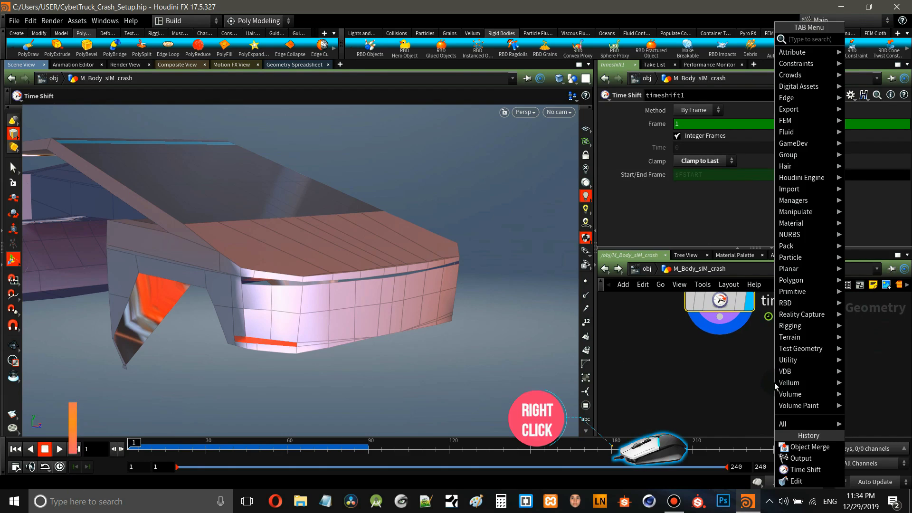
pyautogui.write('o')
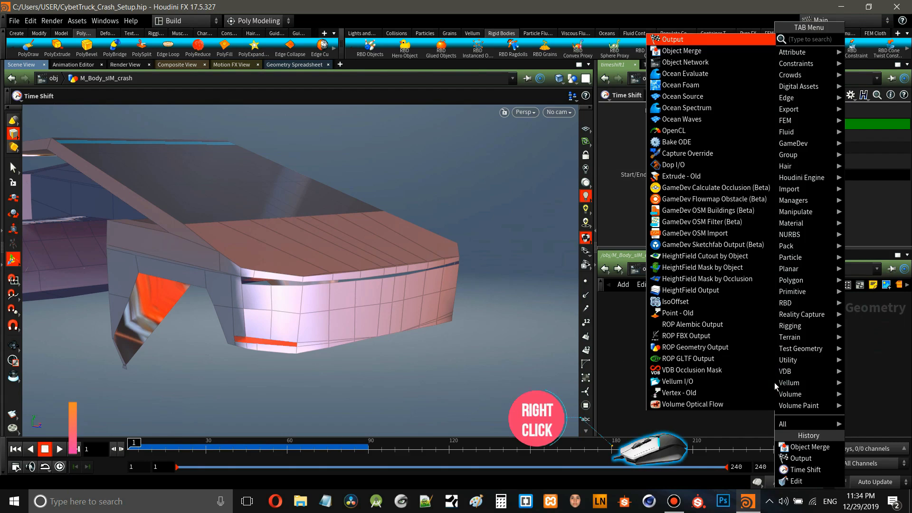
pyautogui.click(684, 48)
pyautogui.click(732, 384)
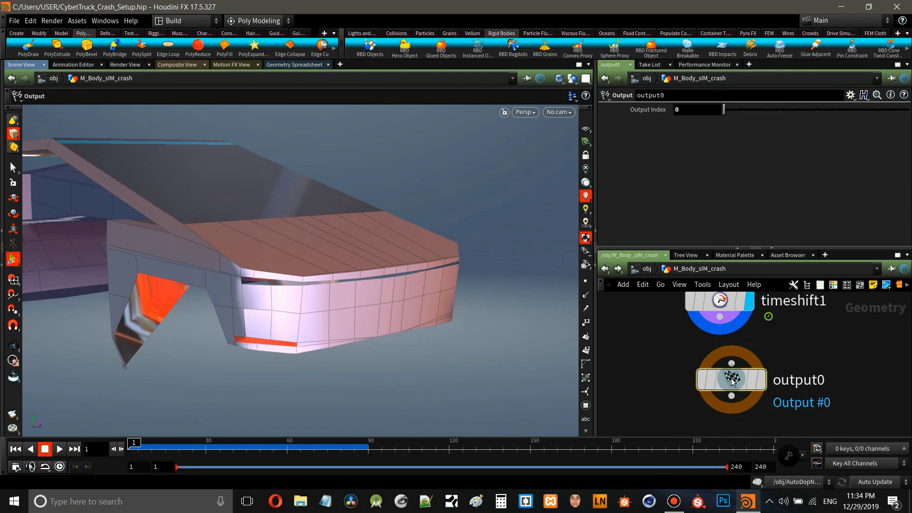
pyautogui.moveTo(732, 364); pyautogui.dragTo(732, 327)
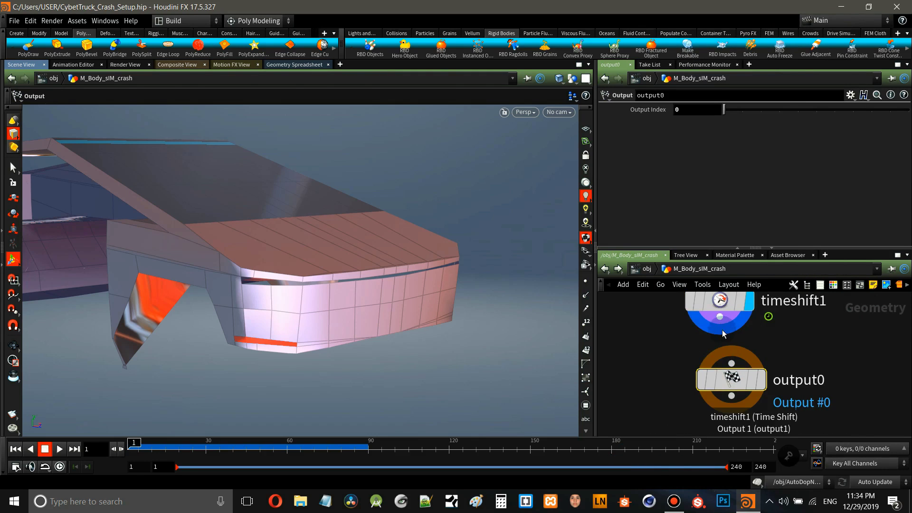
pyautogui.moveTo(732, 363); pyautogui.dragTo(721, 317)
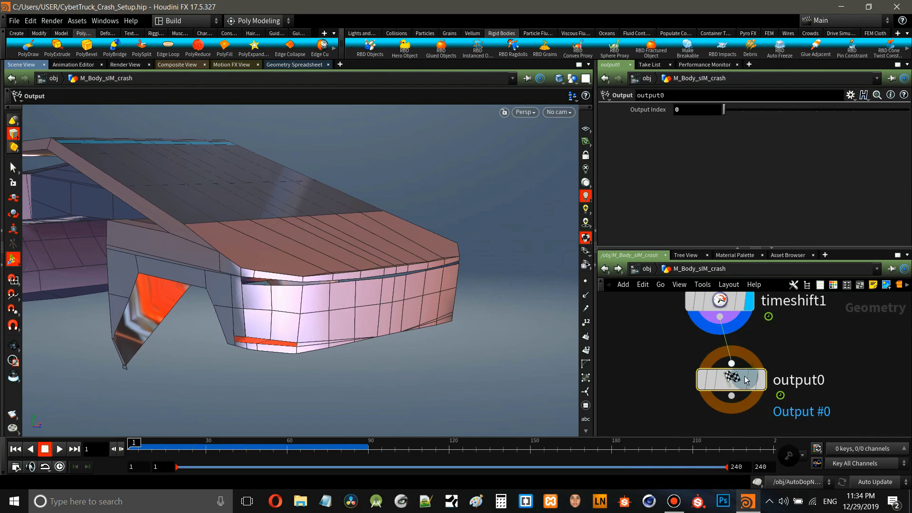
# Rename the new Output node as output_M_Body
pyautogui.doubleClick(806, 381)
pyautogui.moveTo(849, 379); pyautogui.dragTo(862, 384, button='middle')
pyautogui.doubleClick(825, 381)
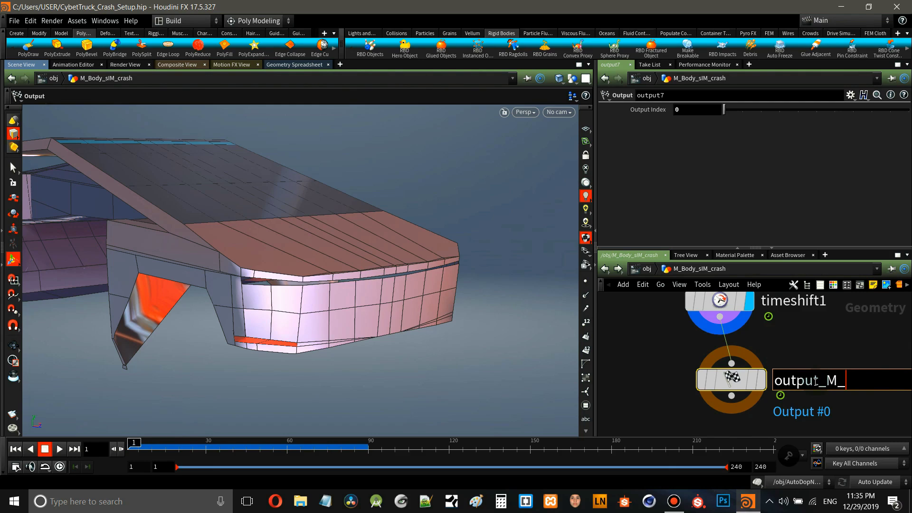
pyautogui.press('Return')
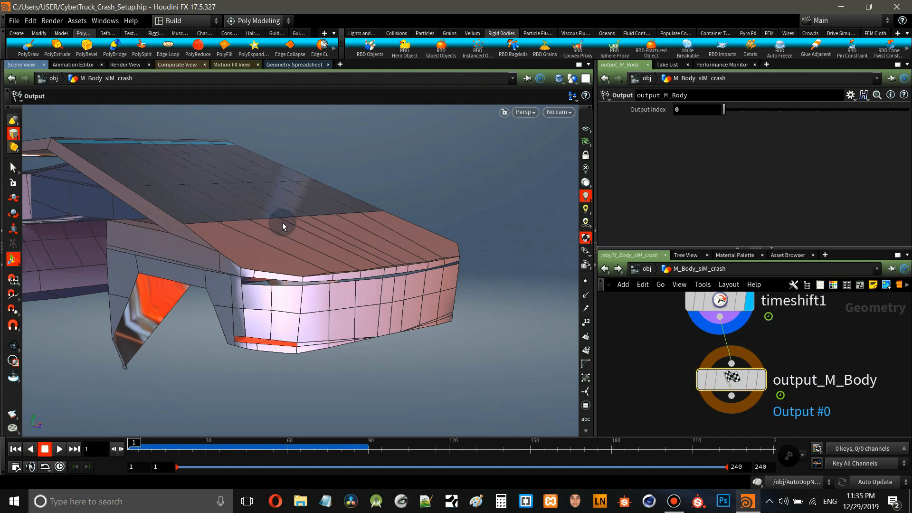
# Shift the output_M_Body node slightly under timeshift1 and set the display flag on it
pyautogui.moveTo(737, 381); pyautogui.dragTo(731, 381)
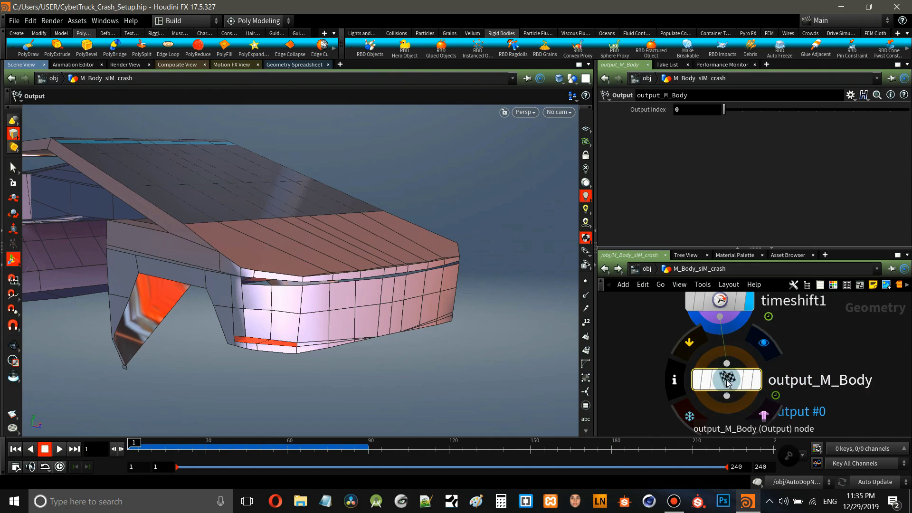
pyautogui.click(759, 383)
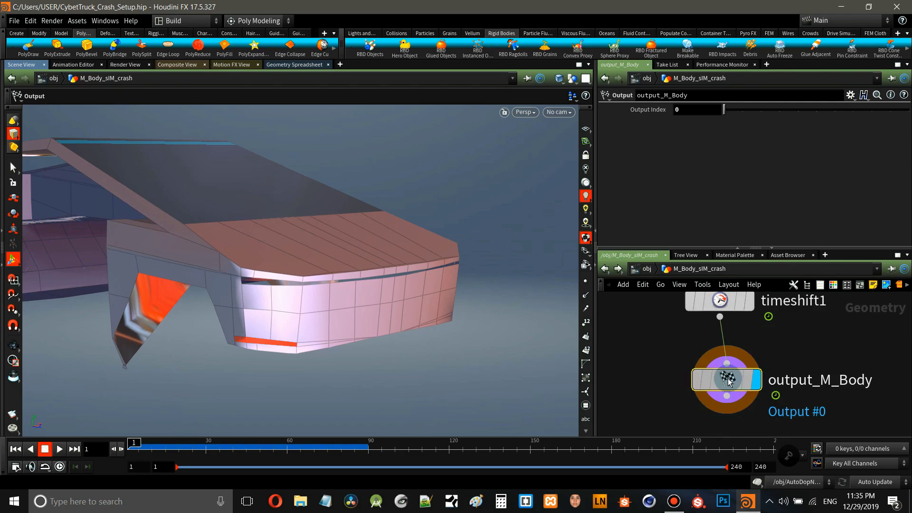
pyautogui.scroll(-3, 835, 366)
pyautogui.scroll(3, 834, 366)
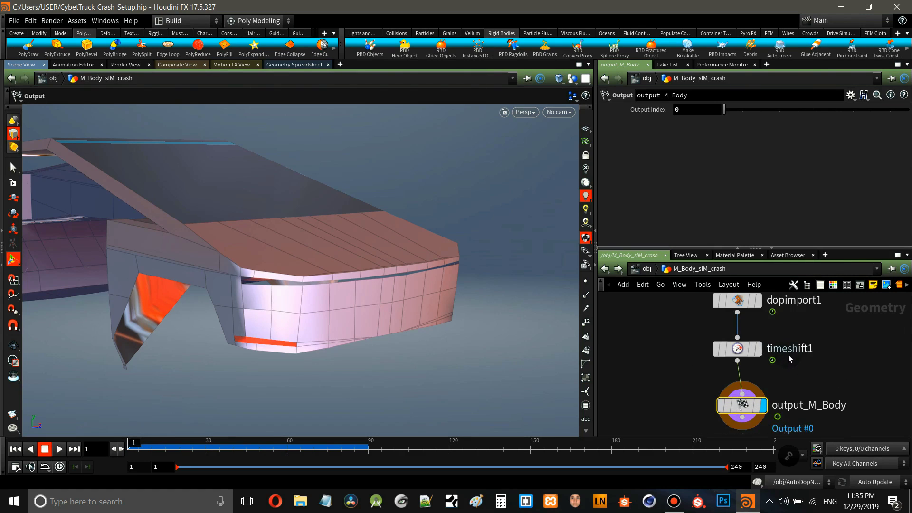
pyautogui.scroll(-1, 794, 380)
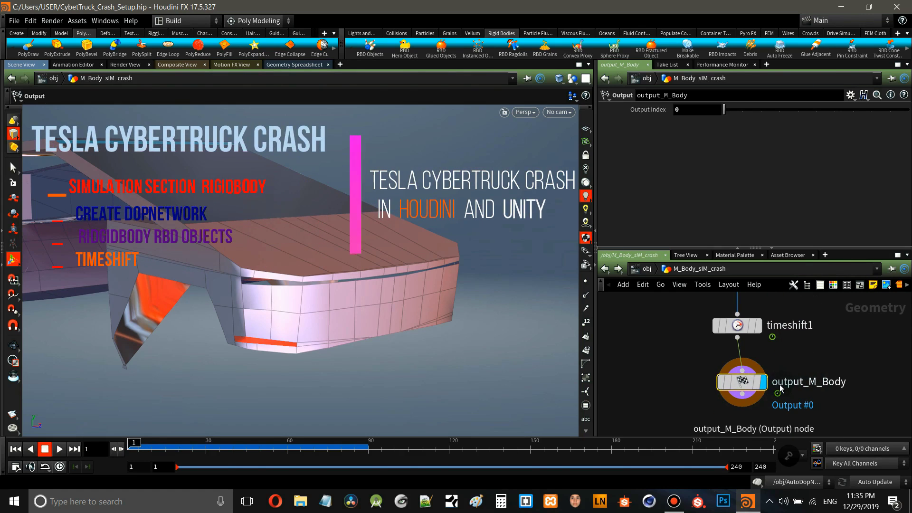
pyautogui.moveTo(784, 386)
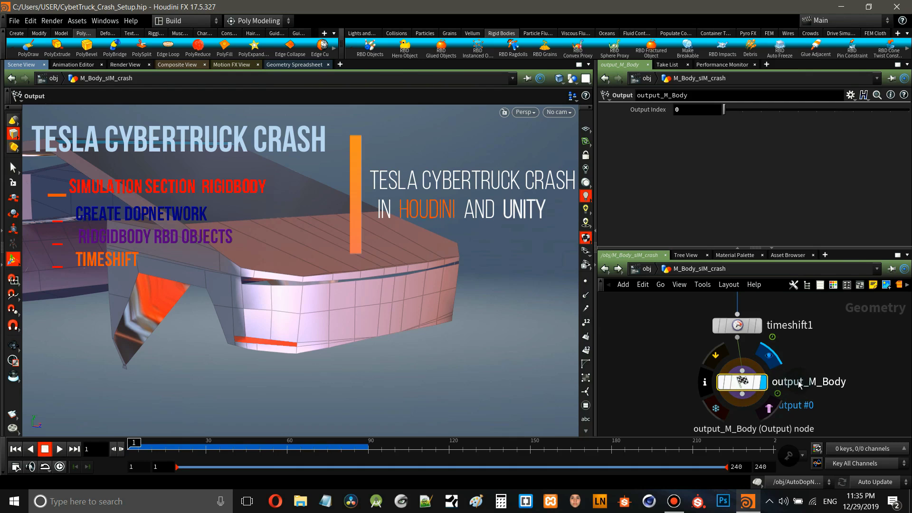
# Return to the object level, add a new Geometry node, and place it just below the M_Body_sIM_crash node
pyautogui.click(646, 268)
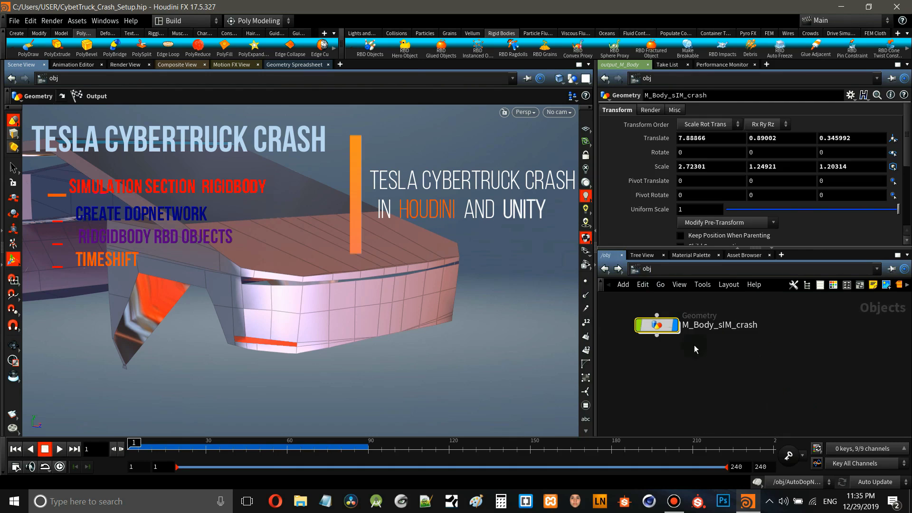
pyautogui.scroll(-5, 752, 365)
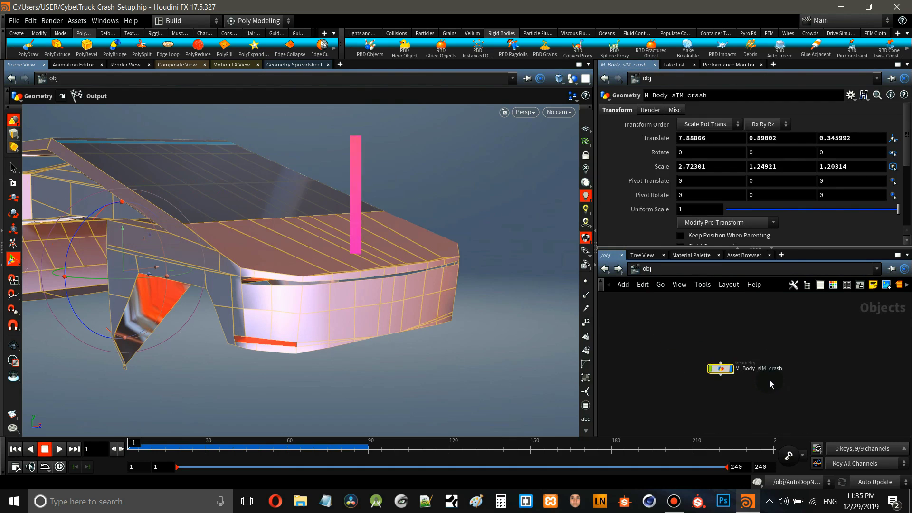
pyautogui.moveTo(751, 365); pyautogui.dragTo(710, 332, button='middle')
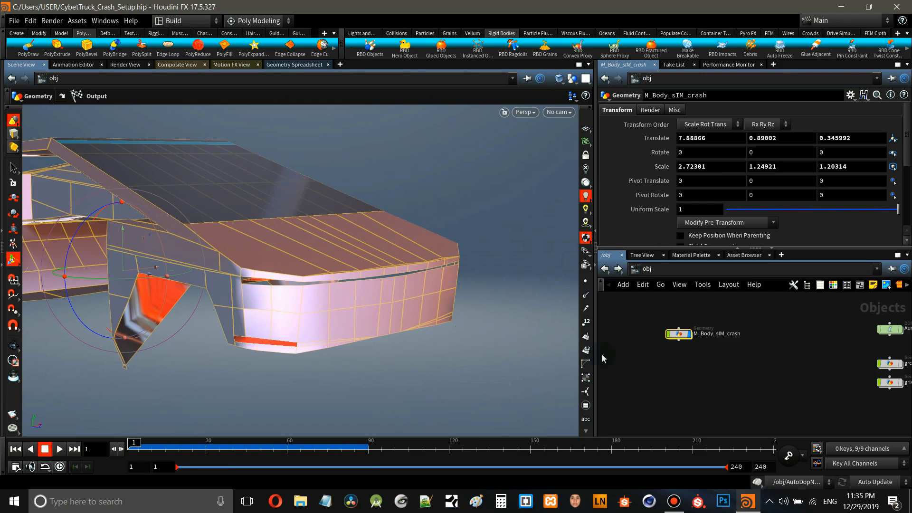
pyautogui.click(657, 358)
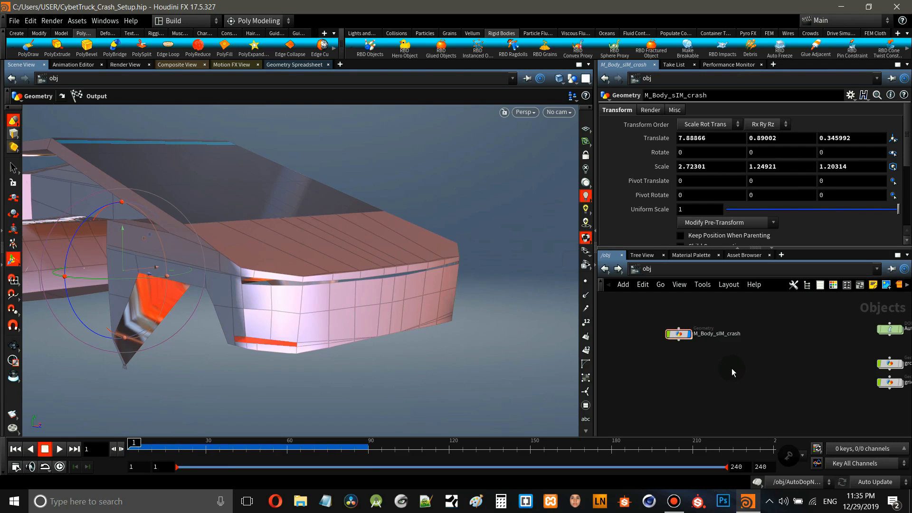
pyautogui.press('Tab')
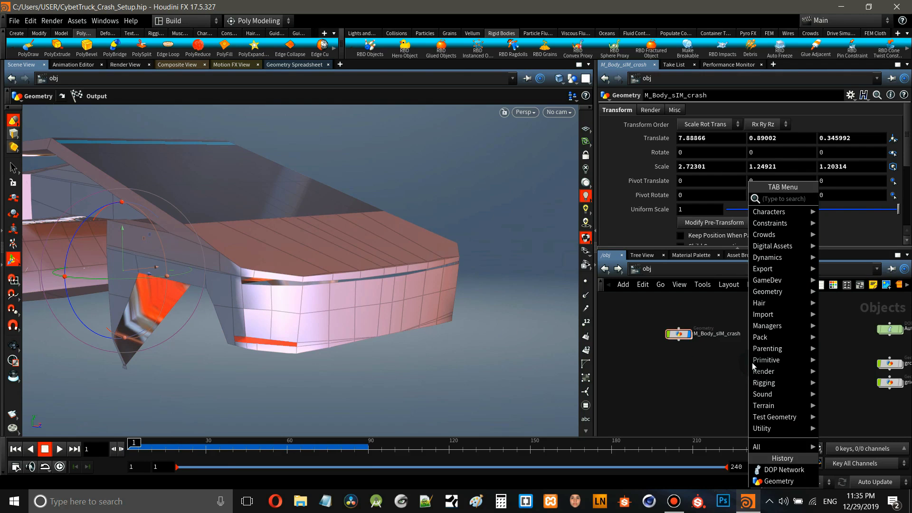
pyautogui.moveTo(782, 284)
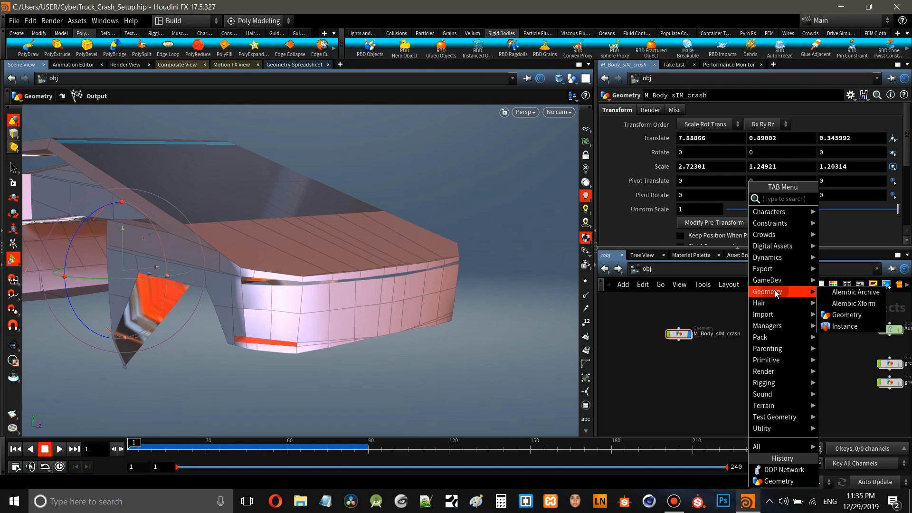
pyautogui.click(850, 317)
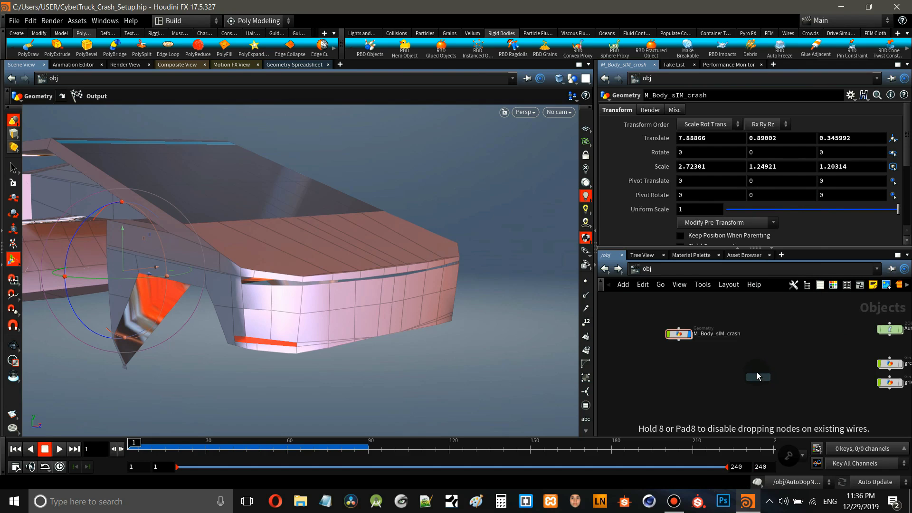
pyautogui.click(757, 373)
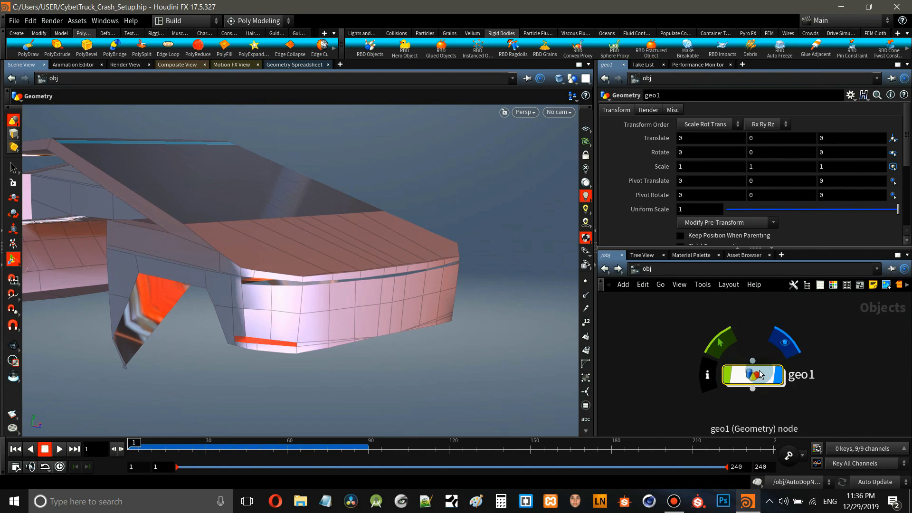
pyautogui.scroll(2, 761, 373)
pyautogui.scroll(-3, 760, 375)
pyautogui.moveTo(752, 373); pyautogui.dragTo(681, 367)
pyautogui.scroll(3, 684, 366)
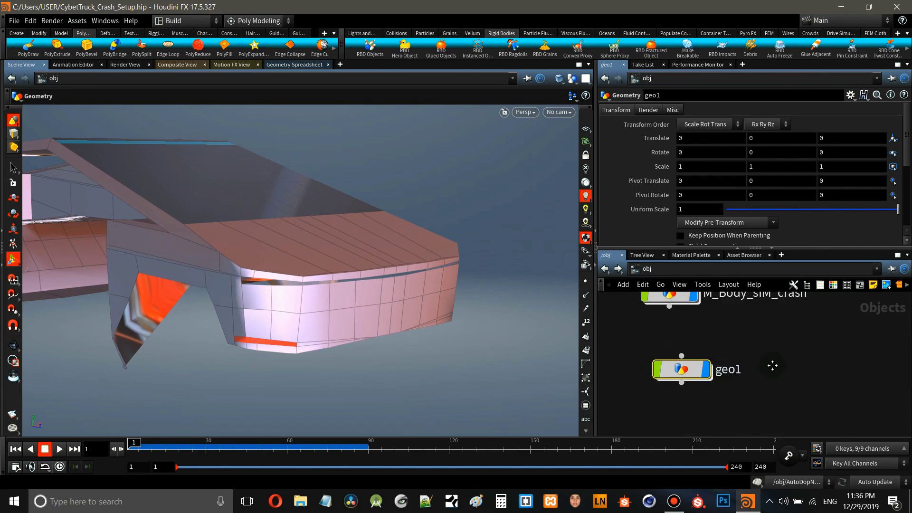
# Rename the new Geometry node as M_Body_Sim_Ridgid
pyautogui.moveTo(772, 364); pyautogui.dragTo(776, 380, button='middle')
pyautogui.click(732, 386)
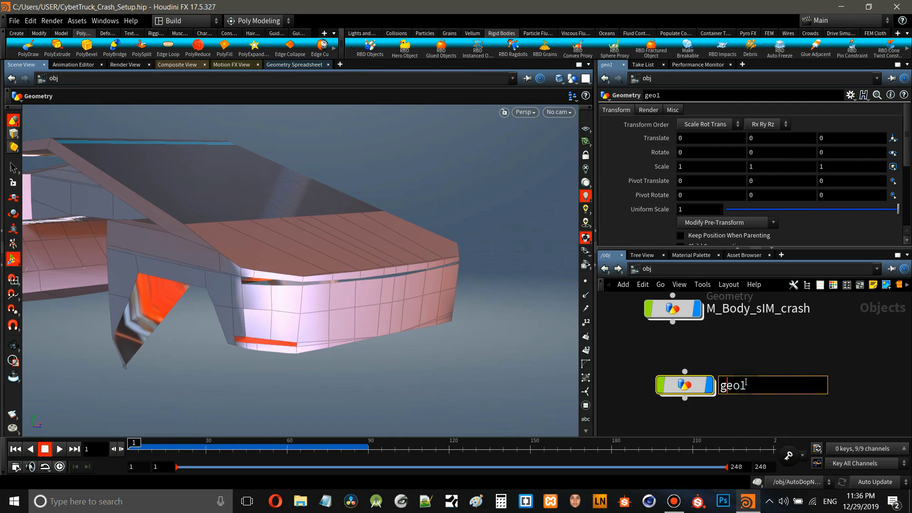
pyautogui.moveTo(746, 383); pyautogui.dragTo(714, 380)
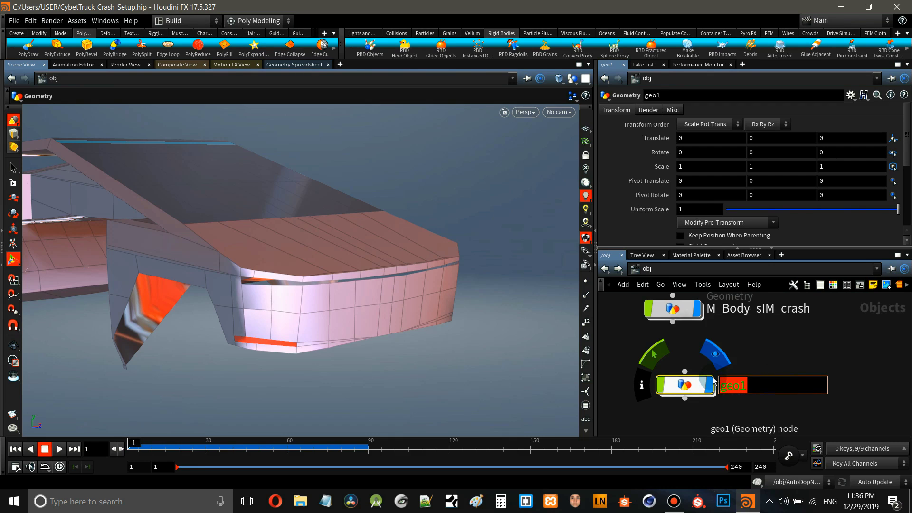
pyautogui.write('M_Body_S')
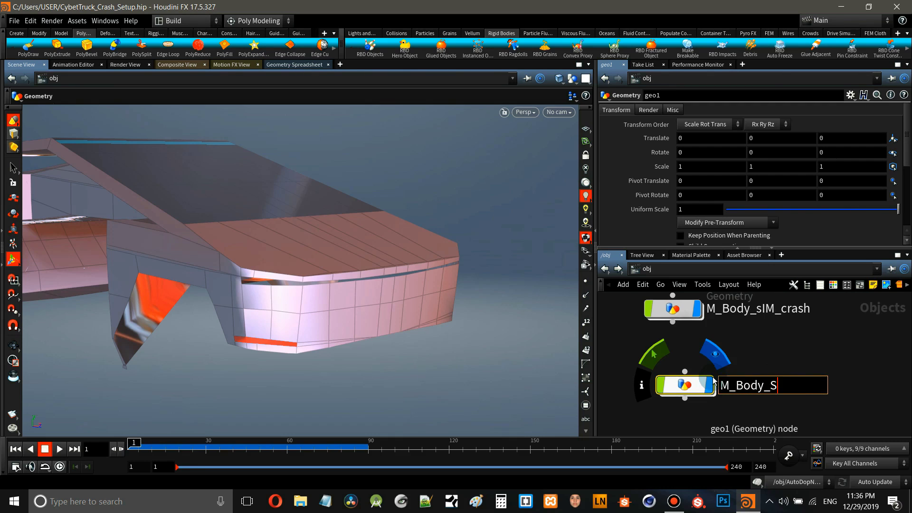
pyautogui.write('im_Ridgid')
pyautogui.press('Return')
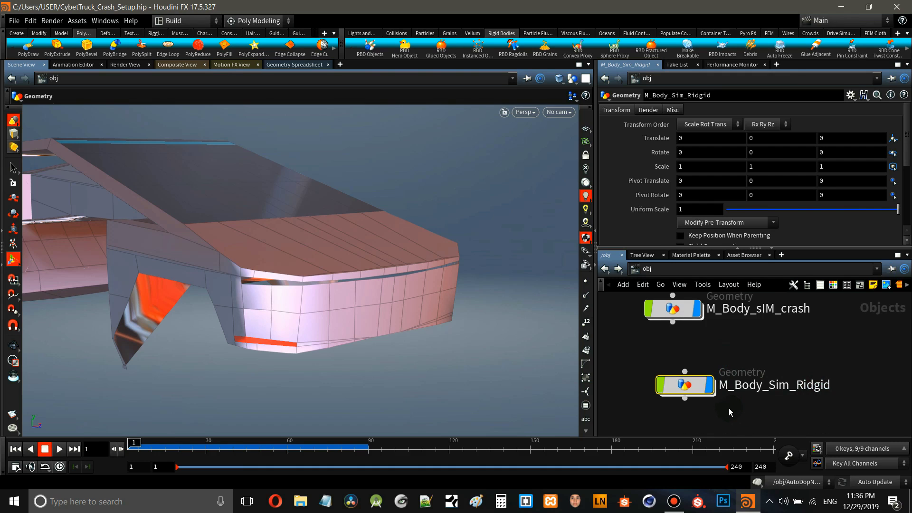
# Open the M_Body_Sim_Ridgid network and place an Object Merge node in it
pyautogui.moveTo(729, 409); pyautogui.dragTo(796, 411, button='middle')
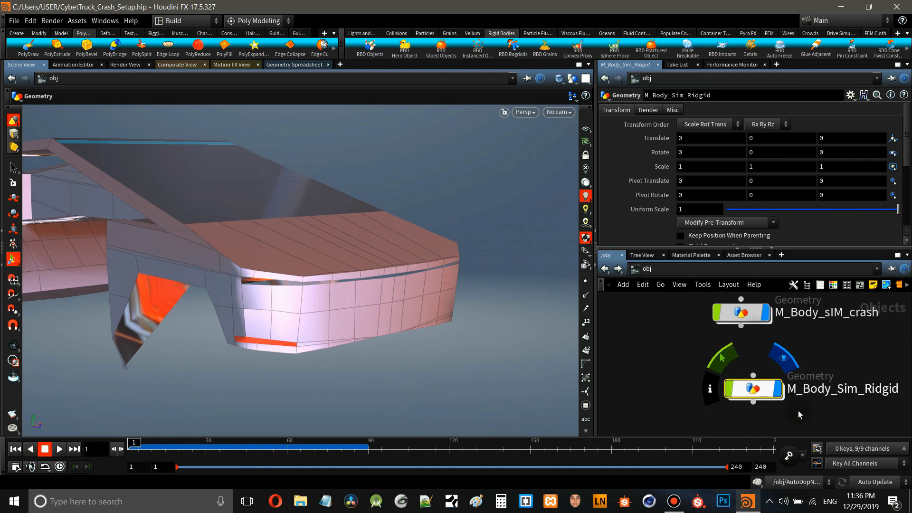
pyautogui.scroll(2, 798, 411)
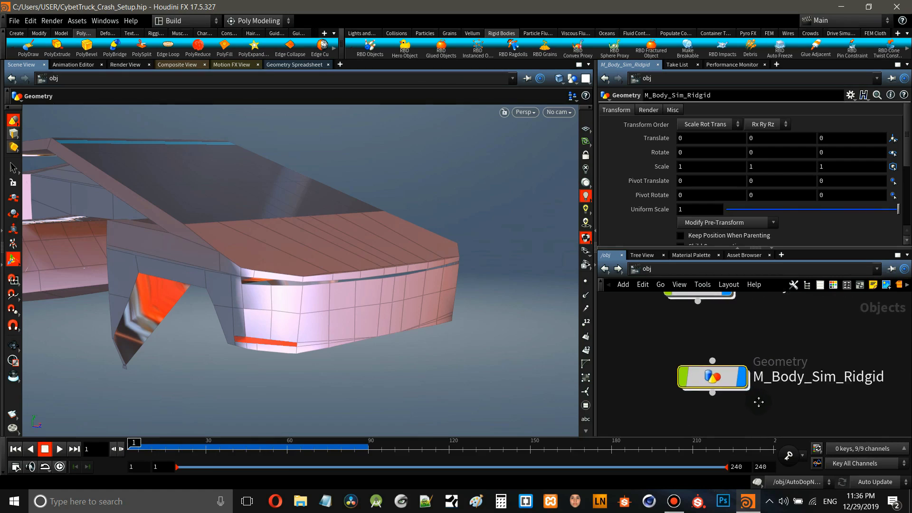
pyautogui.doubleClick(697, 378)
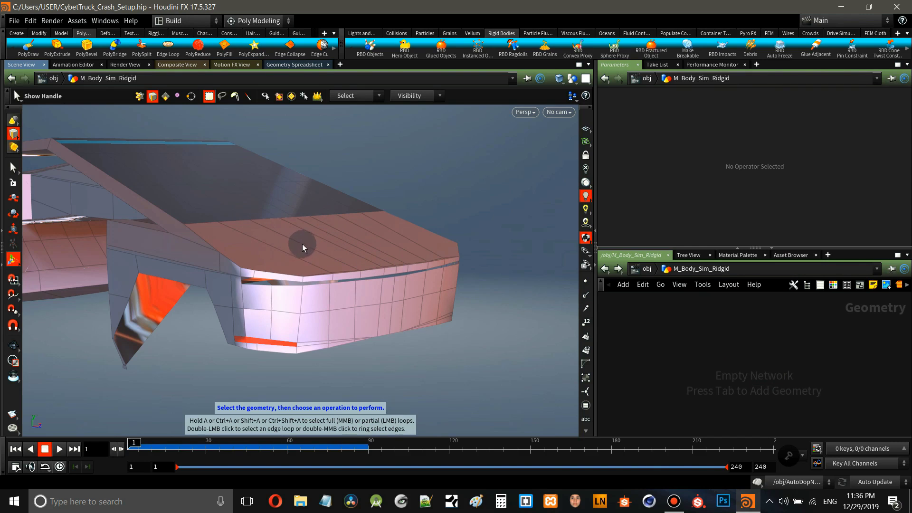
pyautogui.rightClick(754, 339)
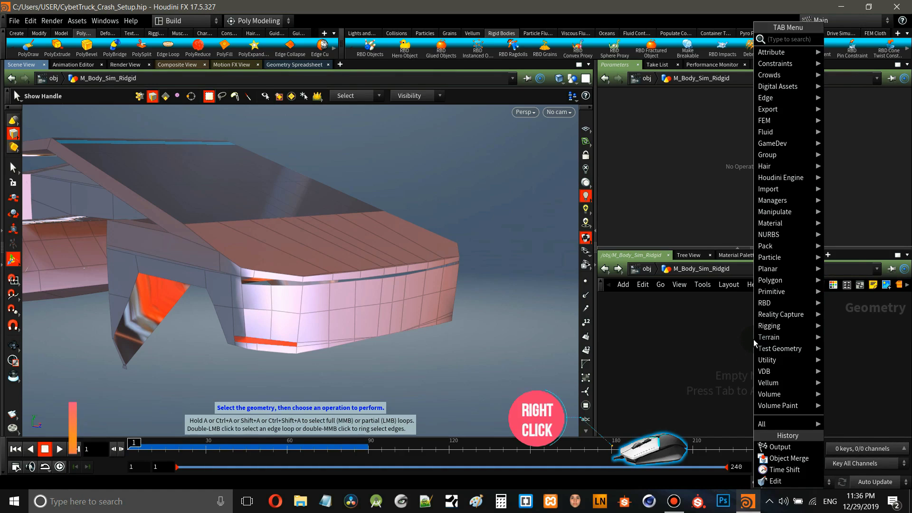
pyautogui.write('o')
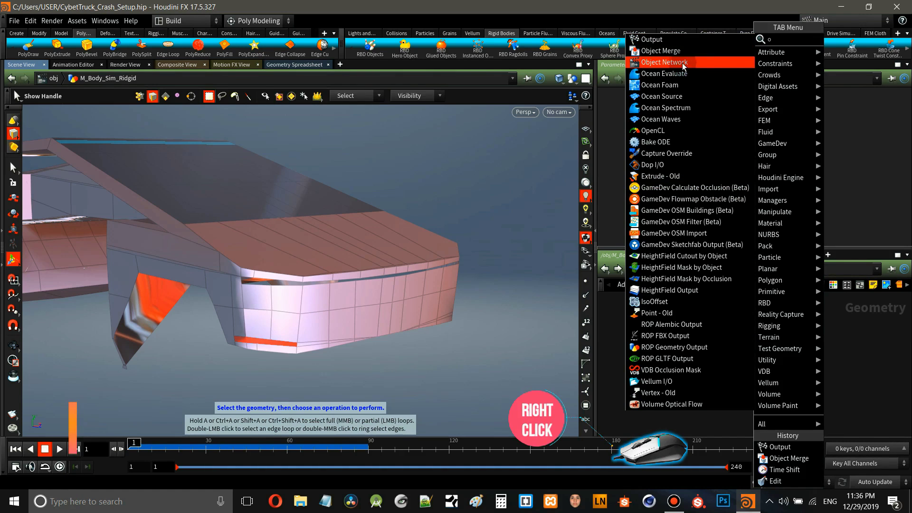
pyautogui.click(666, 51)
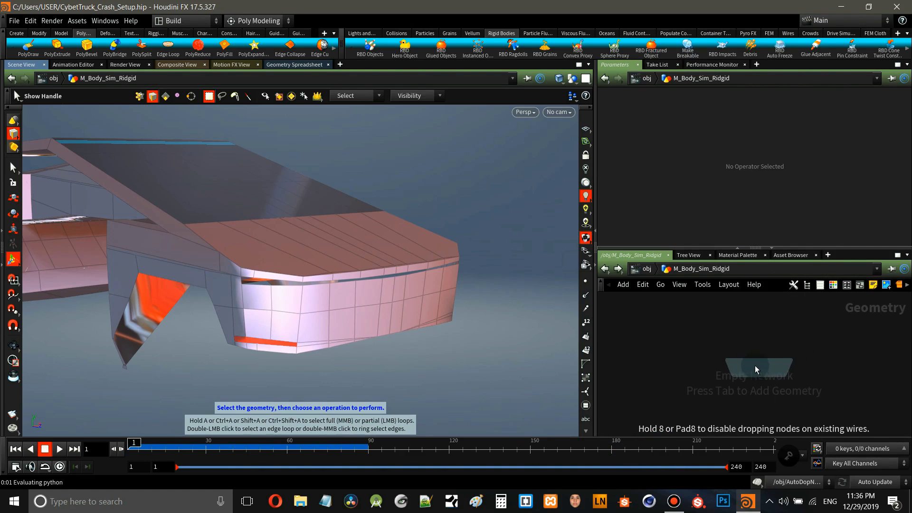
pyautogui.click(763, 369)
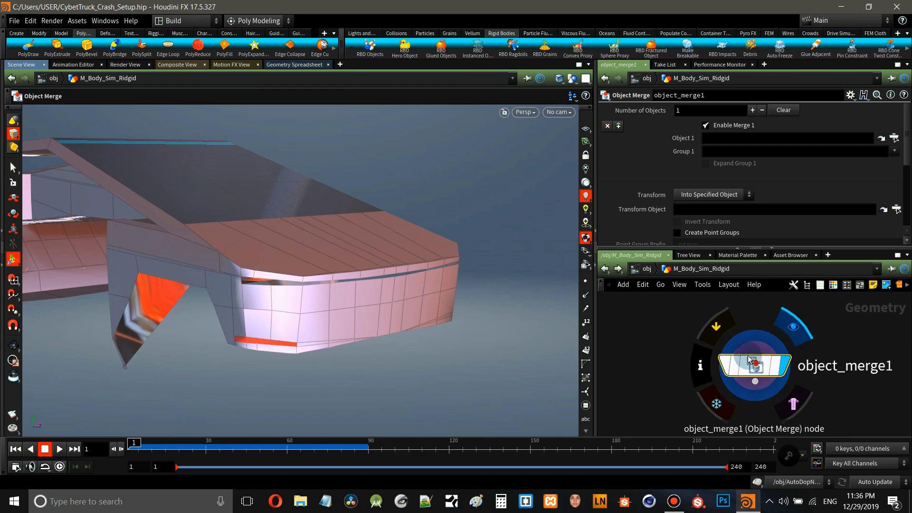
pyautogui.moveTo(756, 365); pyautogui.dragTo(745, 360)
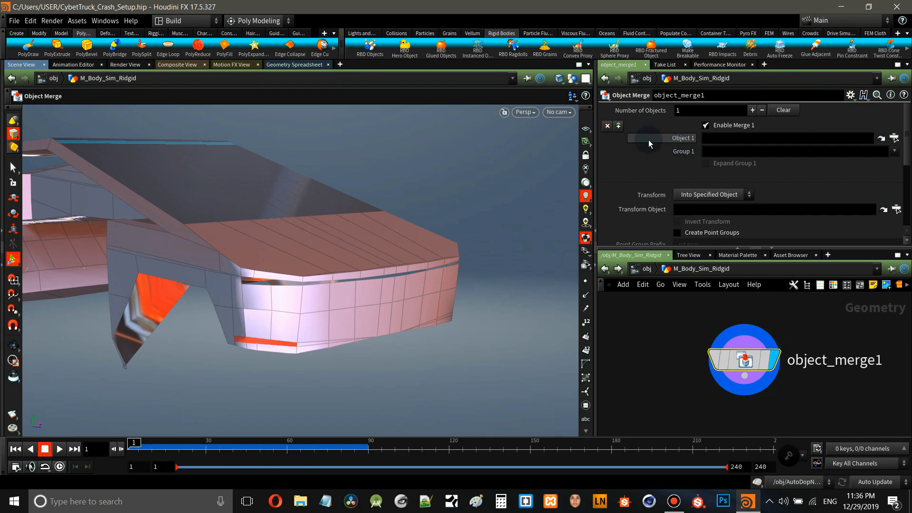
# Set Object 1 of the Object Merge node to the output_M_Body node inside M_Body_sIM_crash
pyautogui.moveTo(803, 365)
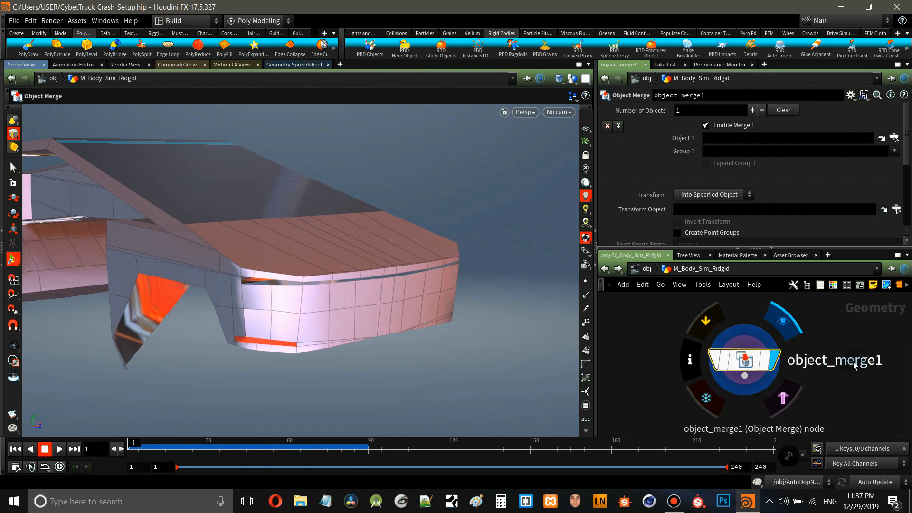
pyautogui.click(894, 139)
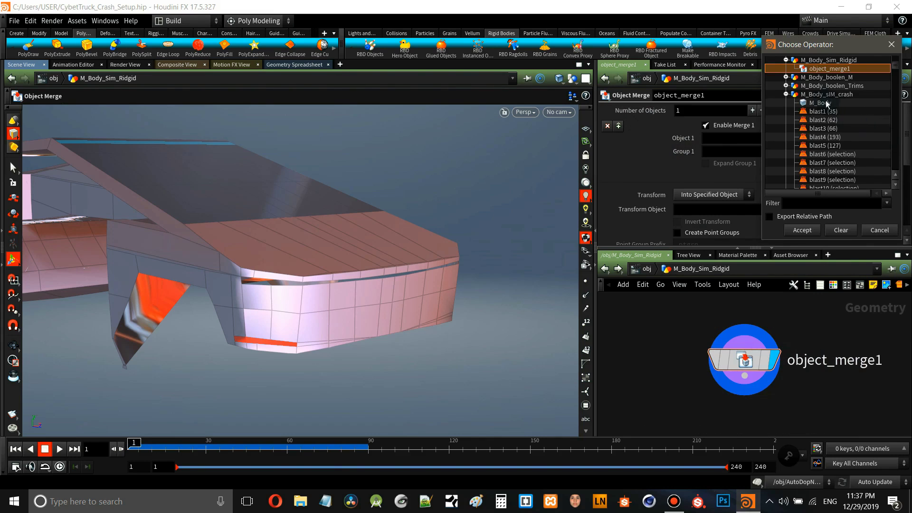
pyautogui.click(787, 95)
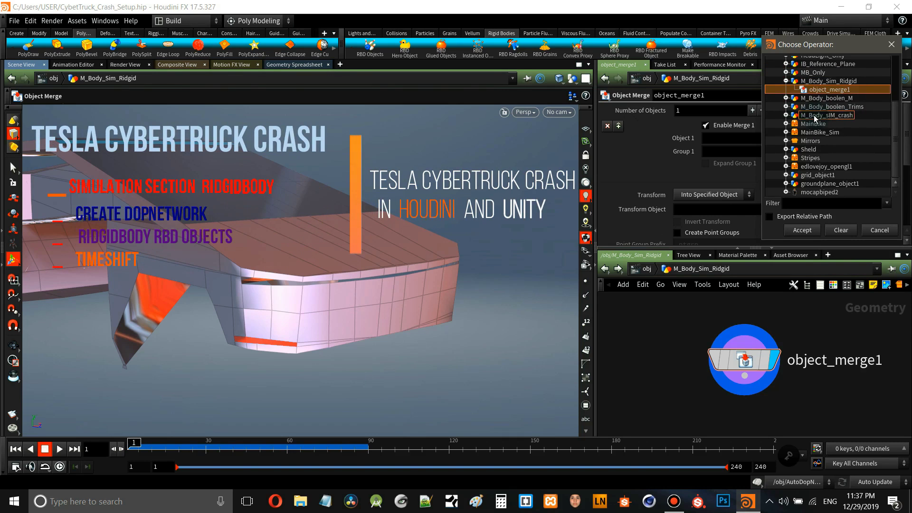
pyautogui.click(815, 117)
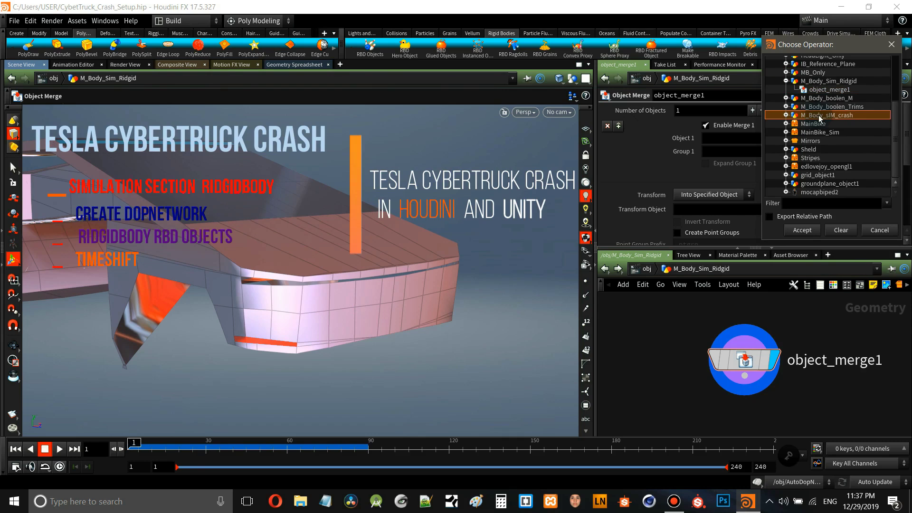
pyautogui.click(786, 116)
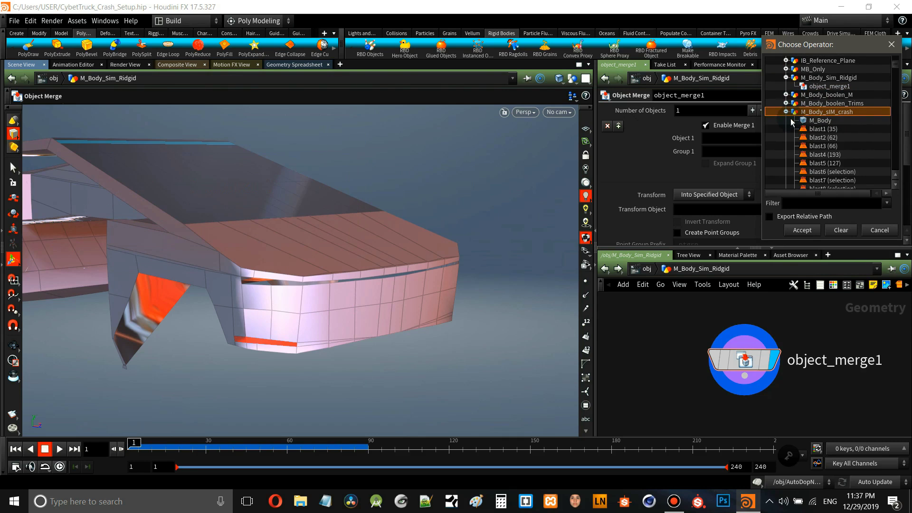
pyautogui.scroll(-9, 826, 136)
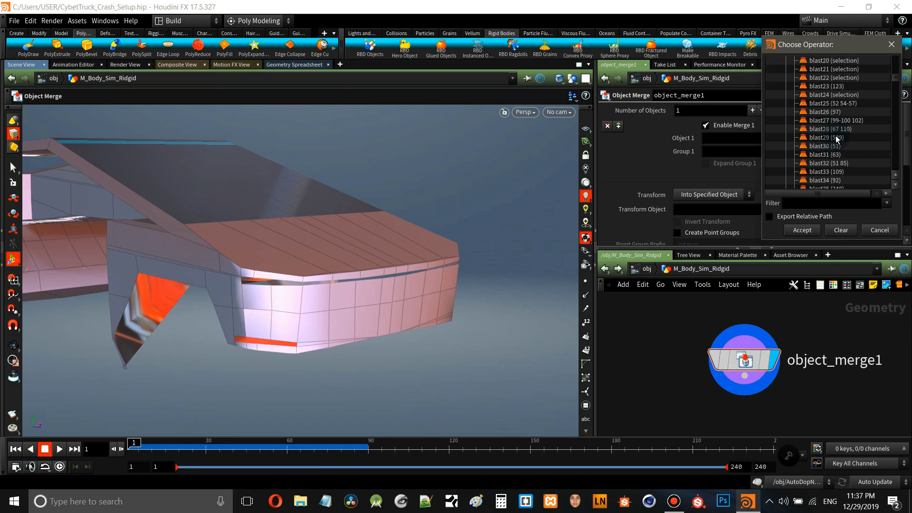
pyautogui.scroll(-13, 838, 139)
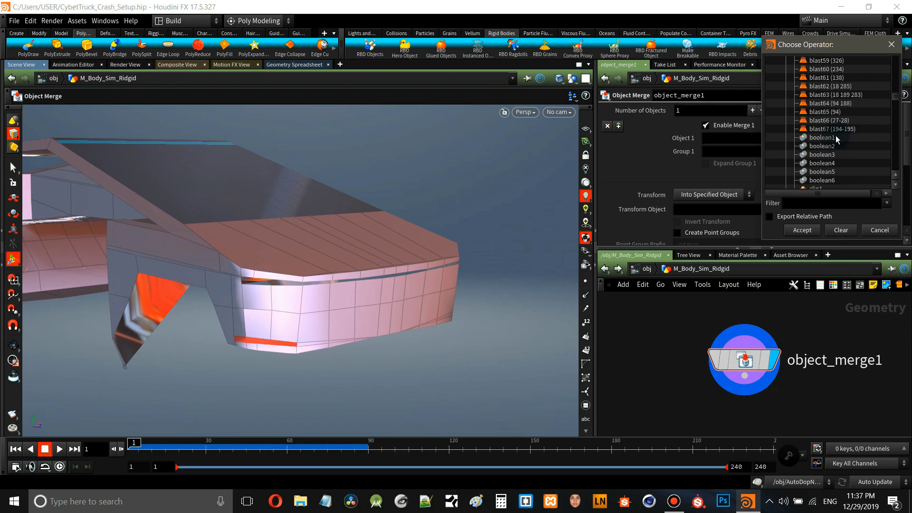
pyautogui.scroll(-10, 837, 139)
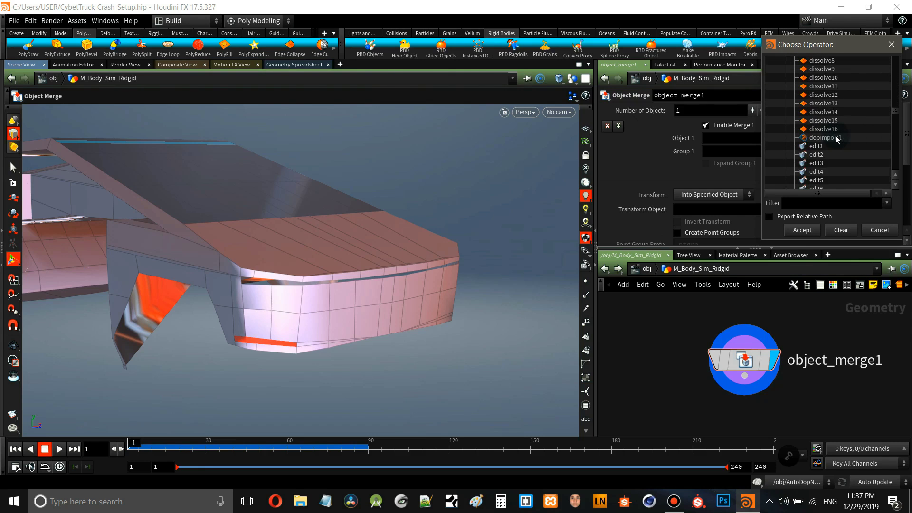
pyautogui.scroll(-12, 837, 138)
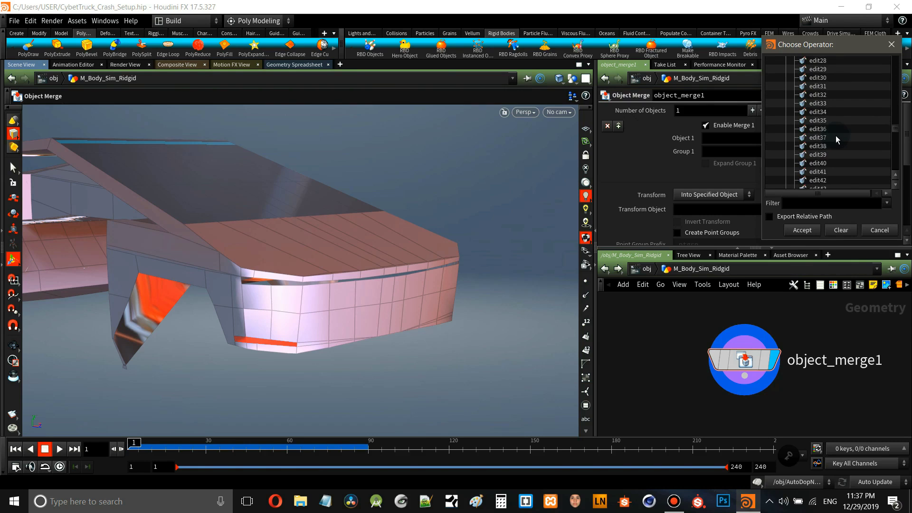
pyautogui.scroll(-6, 837, 138)
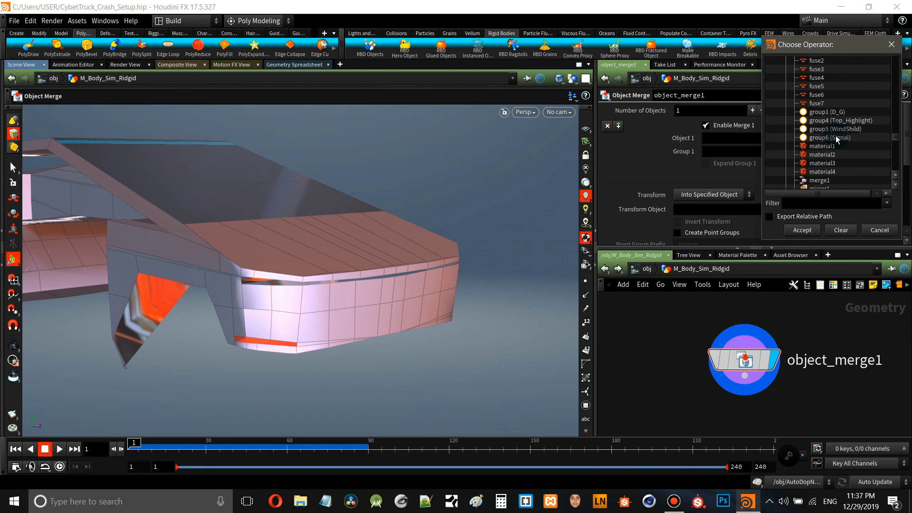
pyautogui.scroll(-2, 837, 136)
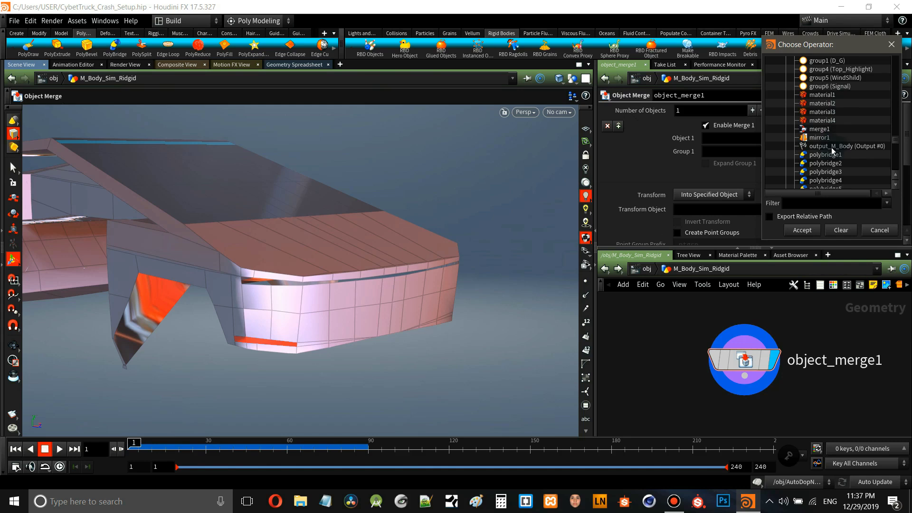
pyautogui.click(832, 147)
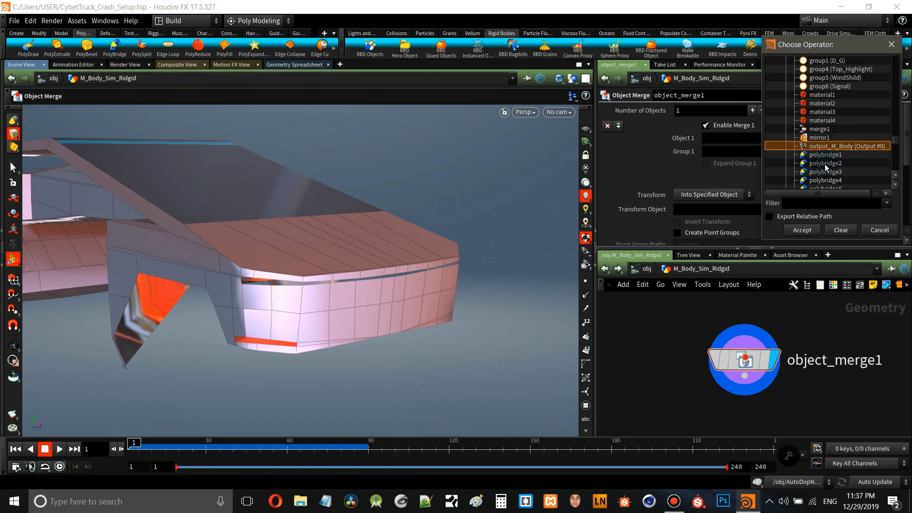
pyautogui.click(810, 231)
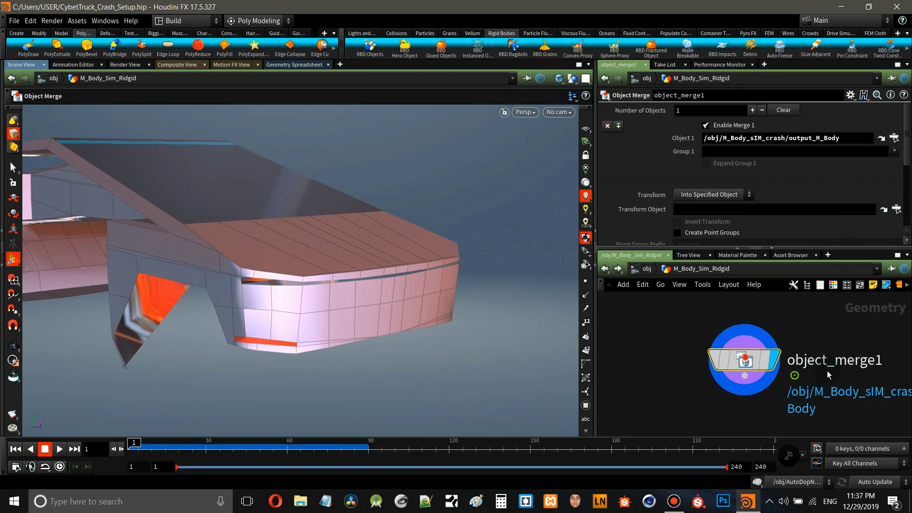
pyautogui.scroll(-5, 828, 375)
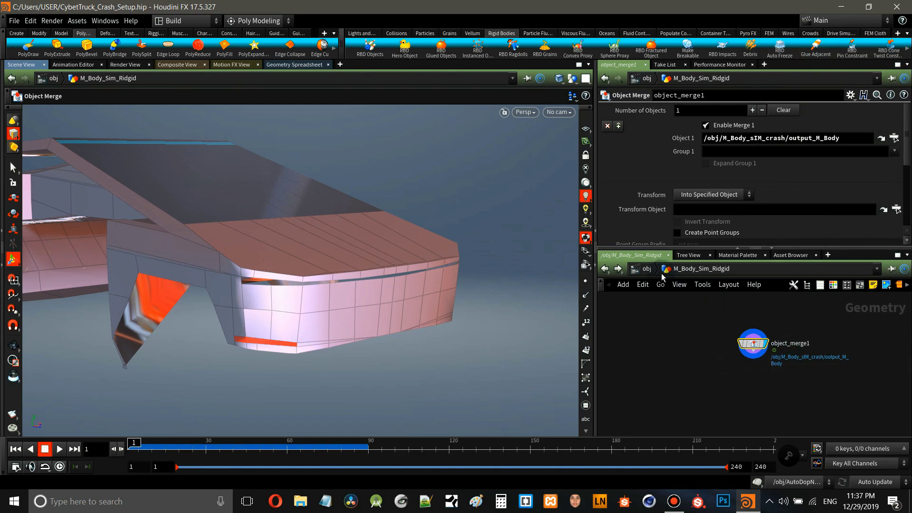
# Return to the object level and move the M_Body_Sim_Ridgid node farther out from under the M_Body_sIM_crash node
pyautogui.click(647, 270)
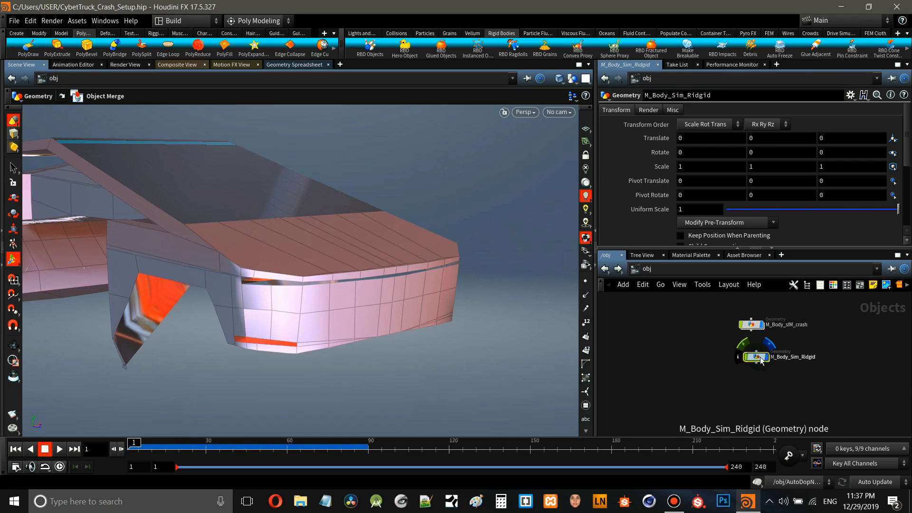
pyautogui.moveTo(760, 360); pyautogui.dragTo(784, 361)
pyautogui.scroll(1, 793, 366)
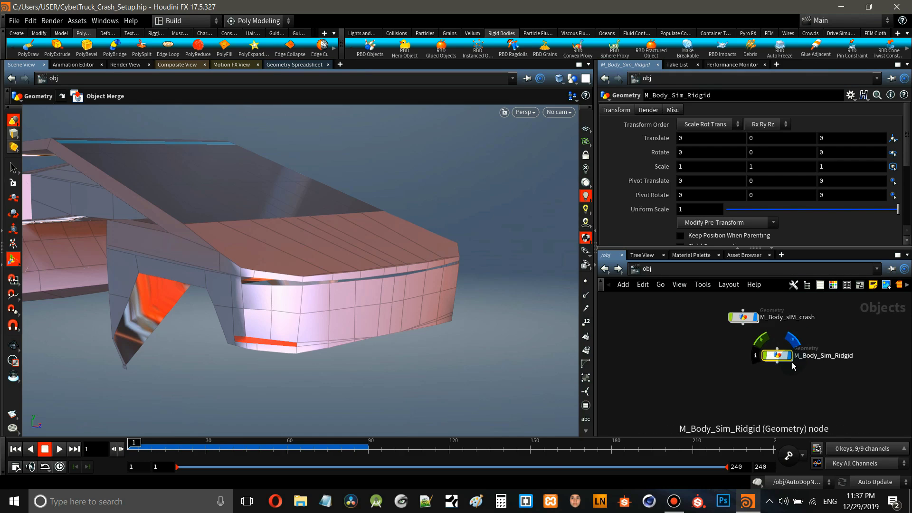
pyautogui.scroll(1, 792, 366)
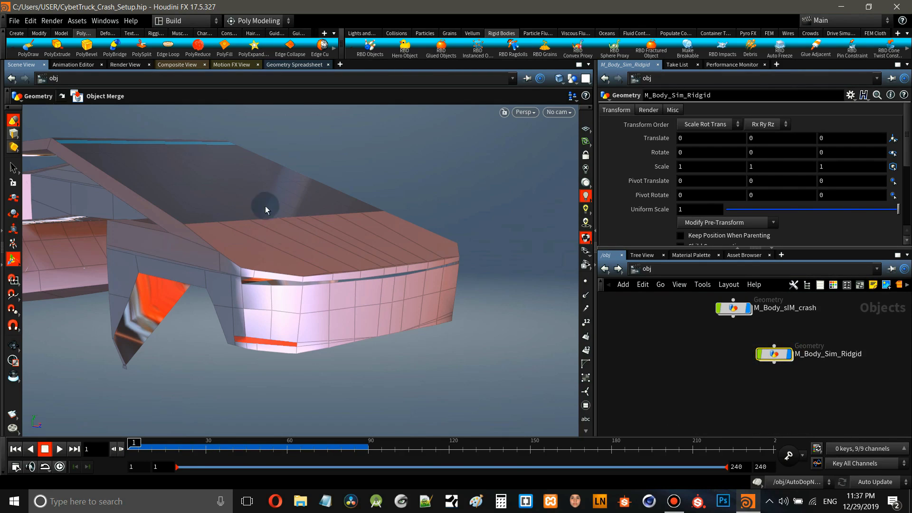
# Switch the display of M_Body_sIM_crash off and back on to check how the merged body depends on it
pyautogui.click(749, 309)
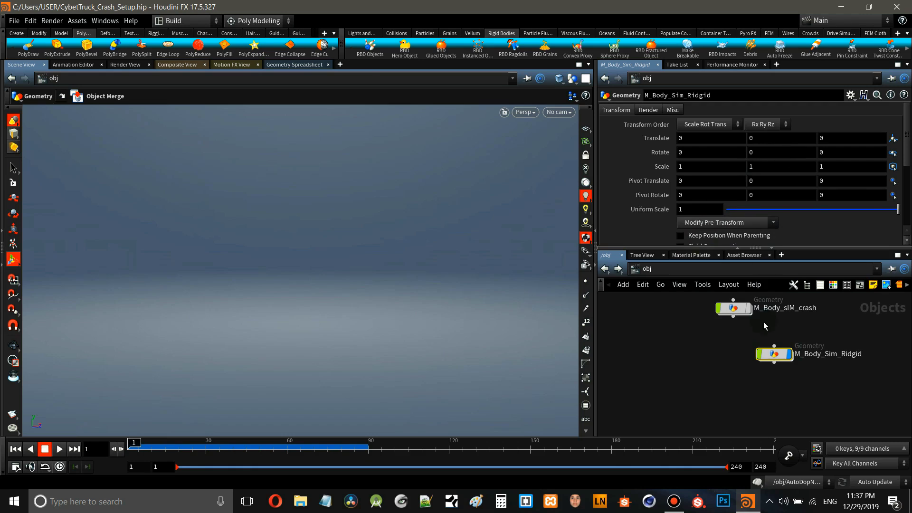
pyautogui.moveTo(779, 360); pyautogui.dragTo(758, 362)
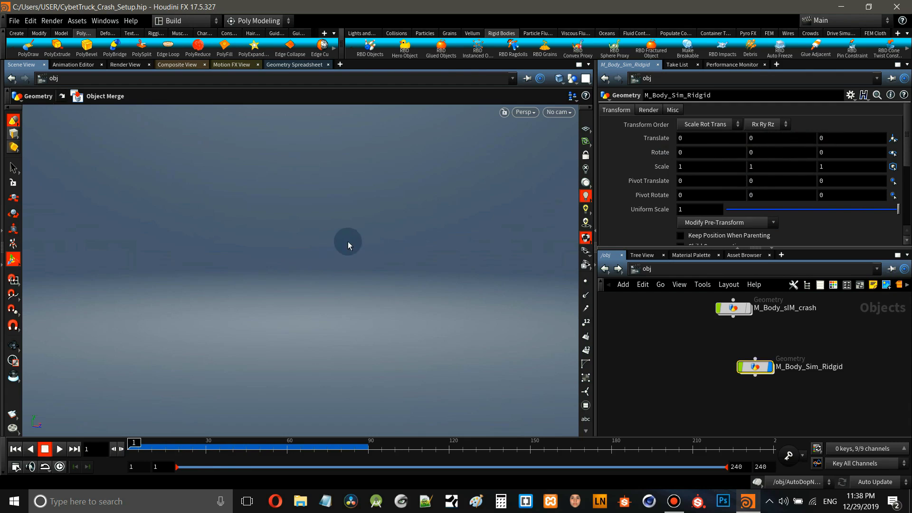
pyautogui.click(736, 310)
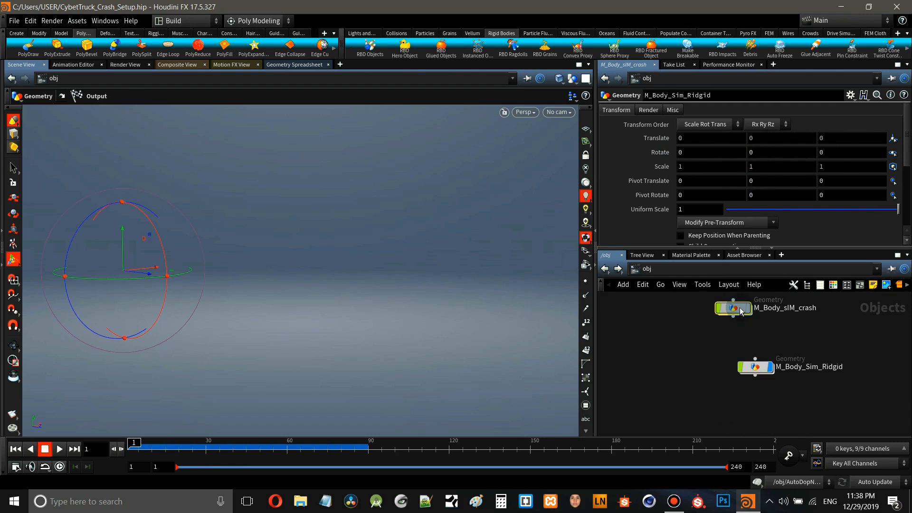
pyautogui.click(749, 308)
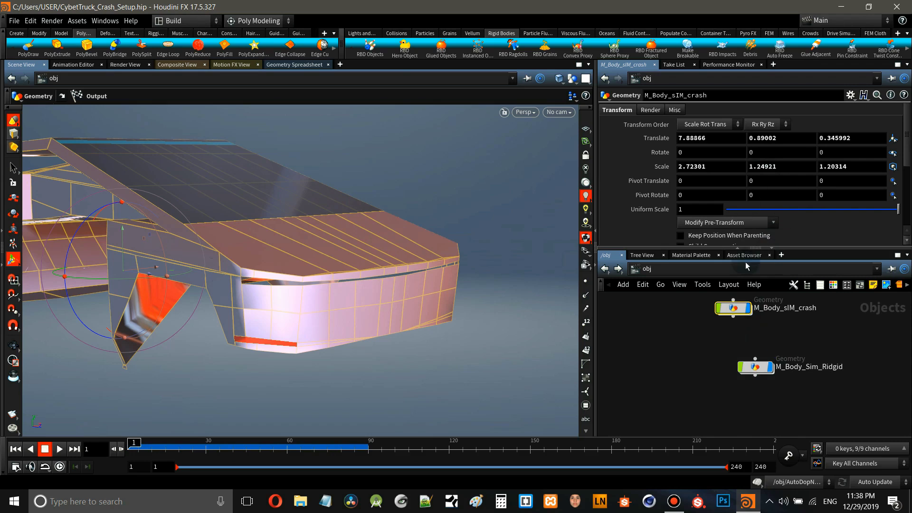
# Compare the viewport placement and size of the merged M_Body_Sim_Ridgid body with the original crash body
pyautogui.click(759, 369)
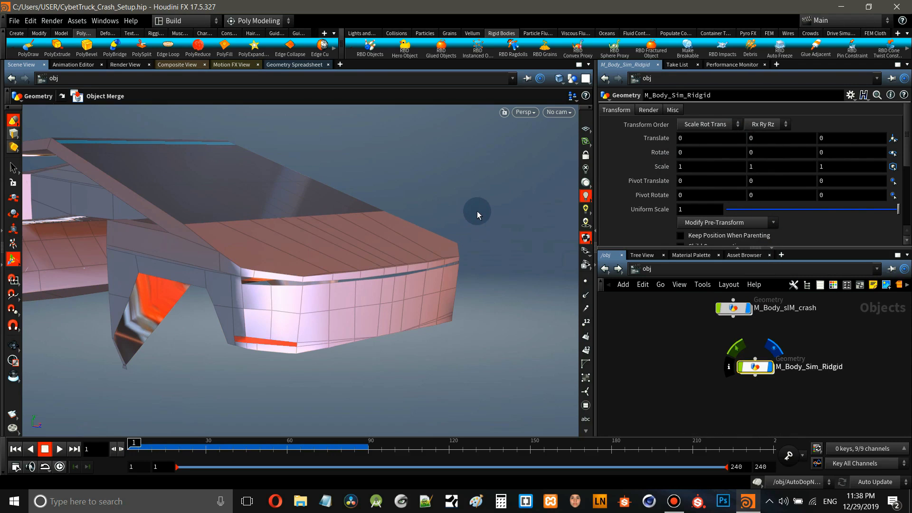
pyautogui.press('Escape')
pyautogui.moveTo(422, 218); pyautogui.dragTo(358, 230)
pyautogui.scroll(-5, 359, 230)
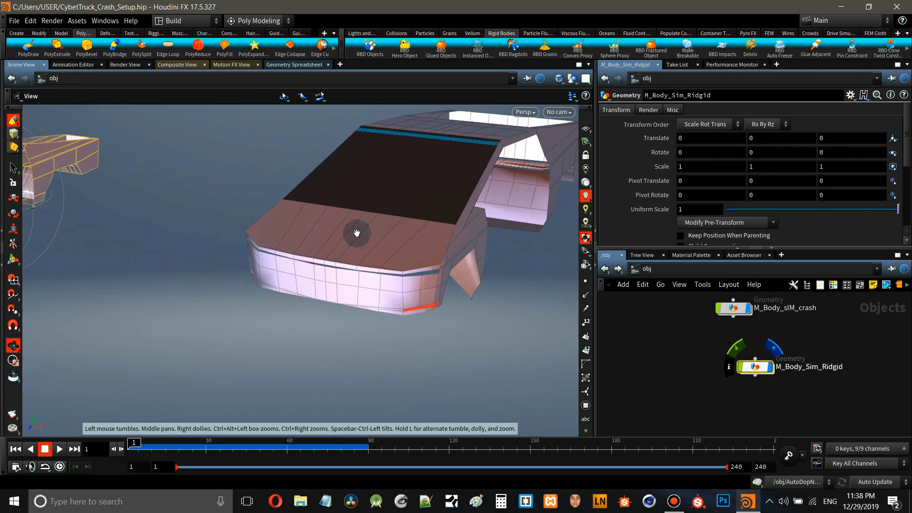
pyautogui.moveTo(397, 236); pyautogui.dragTo(416, 230, button='middle')
pyautogui.scroll(-4, 401, 234)
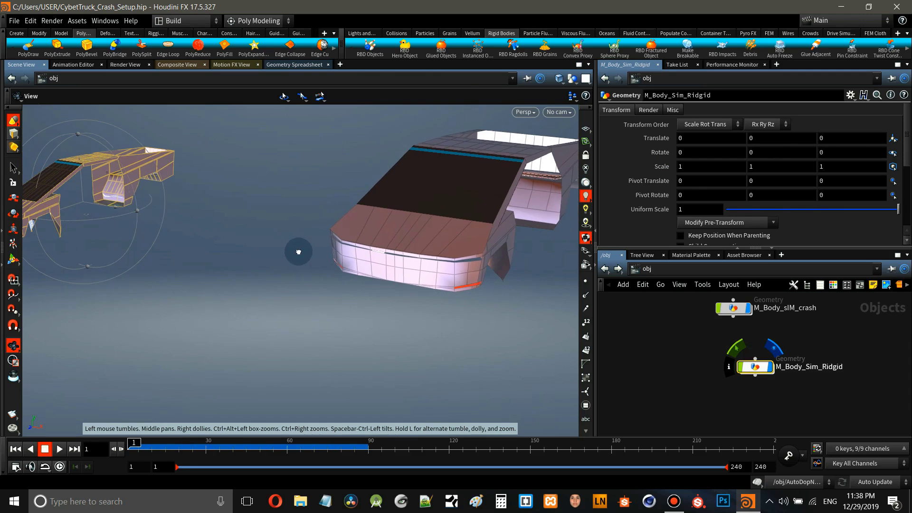
pyautogui.moveTo(316, 252); pyautogui.dragTo(244, 281)
pyautogui.press('r')
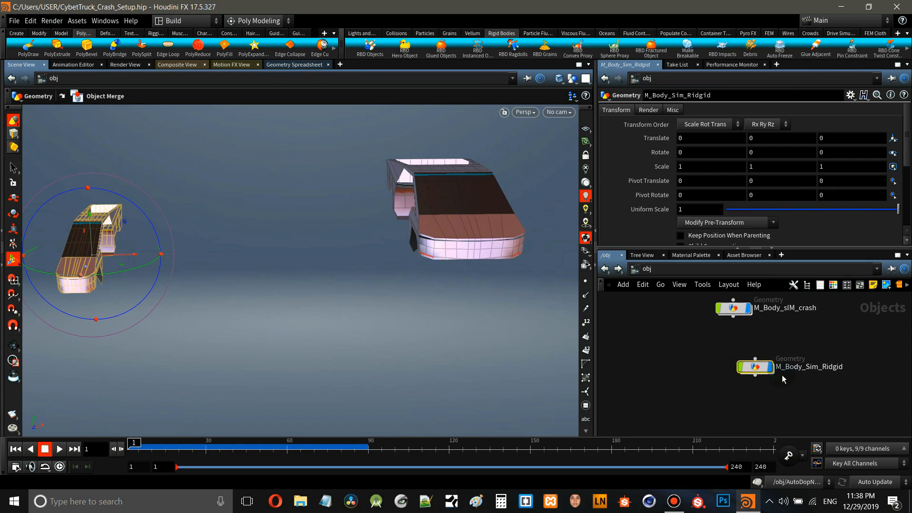
# Inspect the transform values of the M_Body_sIM_crash object against those of M_Body_Sim_Ridgid
pyautogui.moveTo(795, 353); pyautogui.dragTo(771, 364, button='middle')
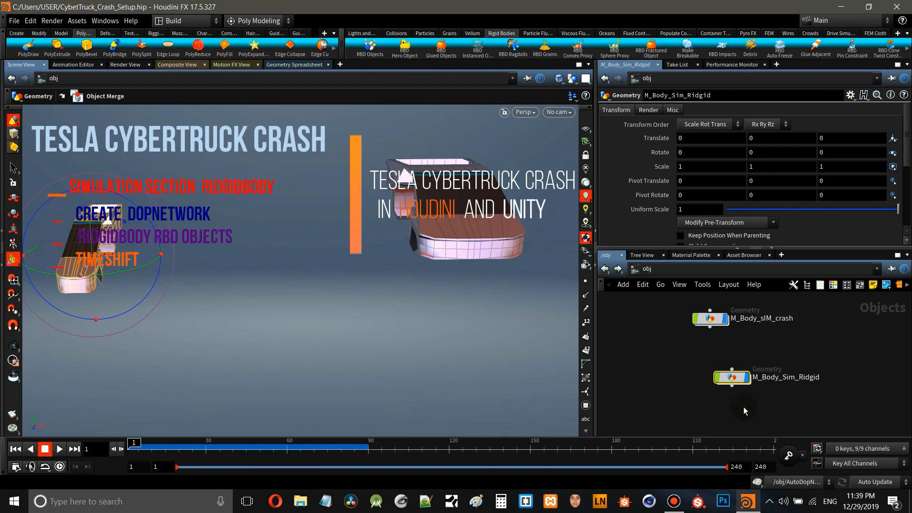
pyautogui.scroll(3, 775, 404)
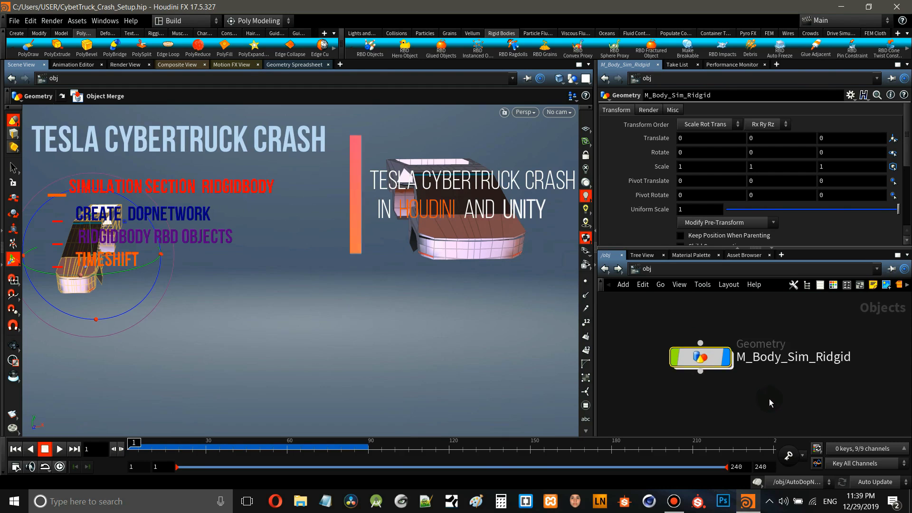
pyautogui.scroll(-3, 770, 400)
pyautogui.scroll(2, 769, 398)
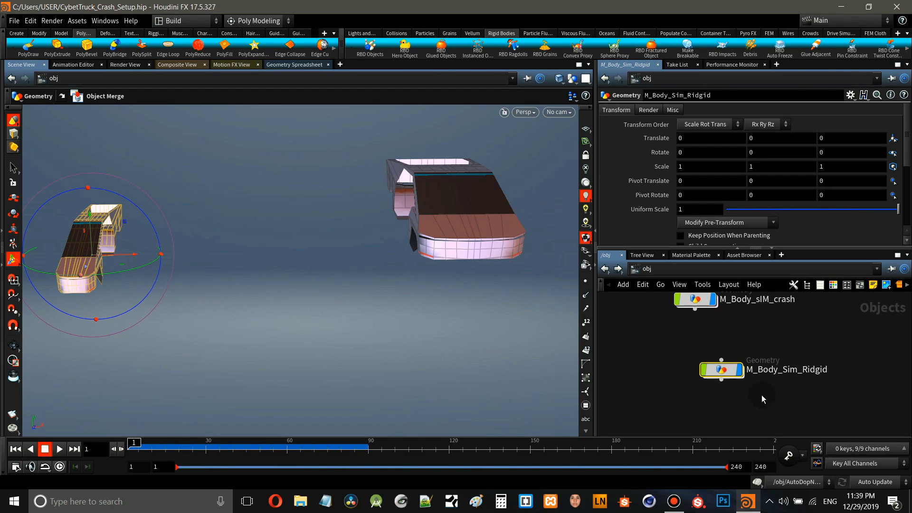
pyautogui.moveTo(752, 342); pyautogui.dragTo(752, 368, button='middle')
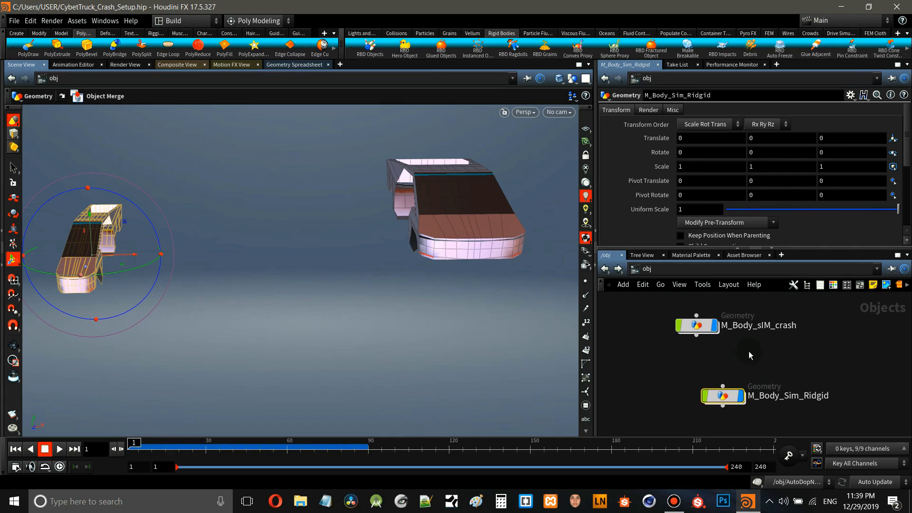
pyautogui.click(699, 326)
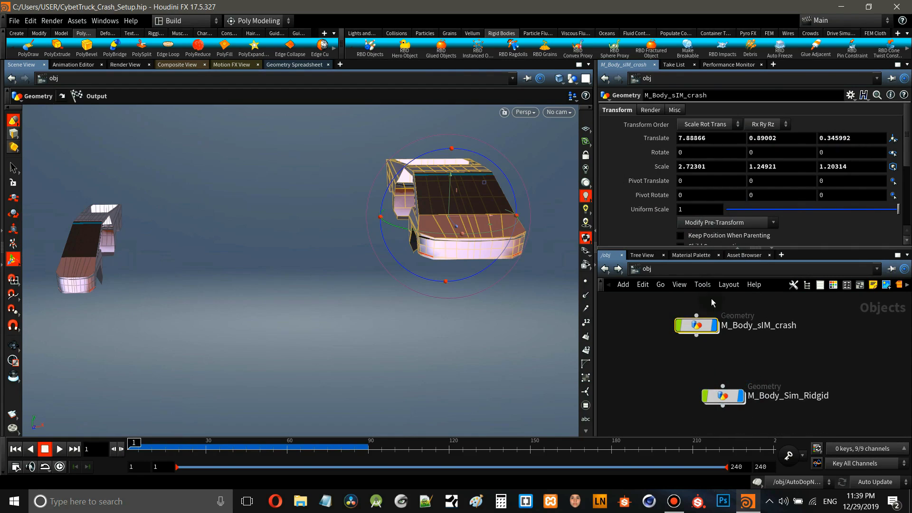
# Delete the M_Body_Sim_Ridgid object
pyautogui.click(731, 398)
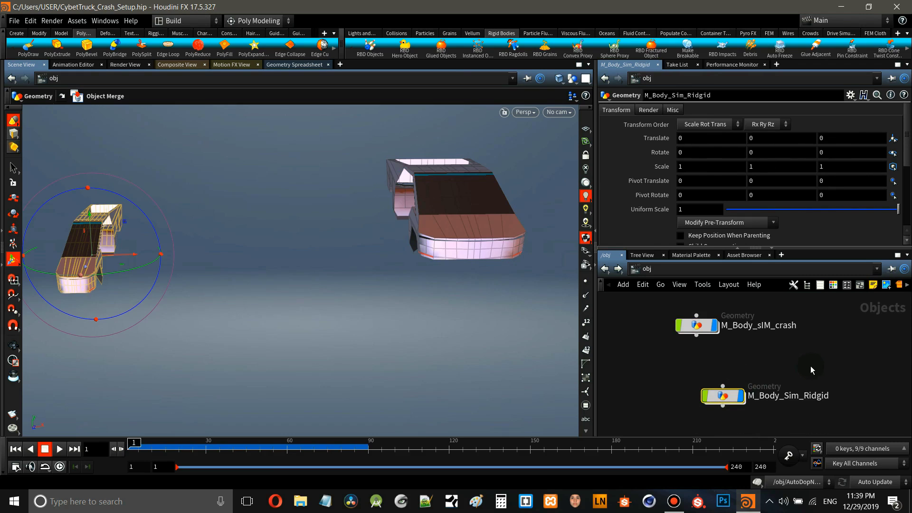
pyautogui.press('Delete')
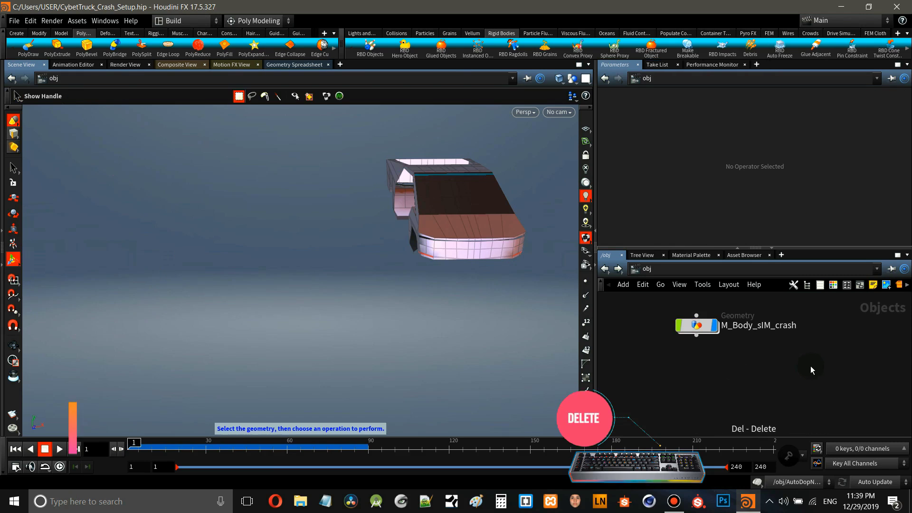
# Duplicate the M_Body_sIM_crash node and place the copy beside the original
pyautogui.scroll(2, 778, 373)
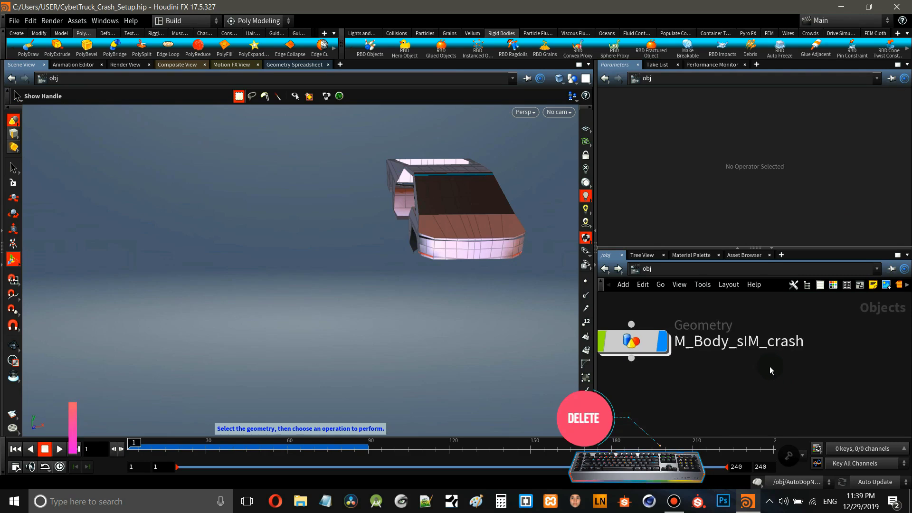
pyautogui.scroll(-1, 773, 362)
pyautogui.moveTo(773, 363); pyautogui.dragTo(786, 377, button='middle')
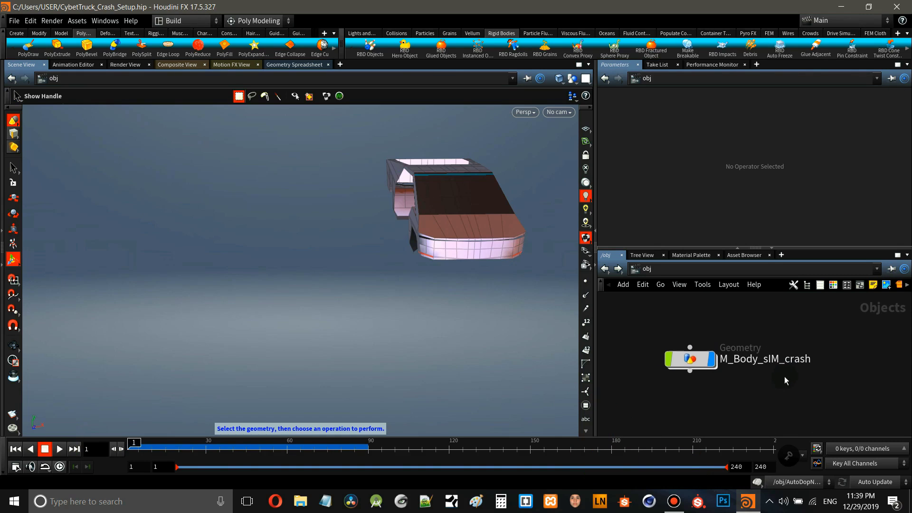
pyautogui.click(695, 360)
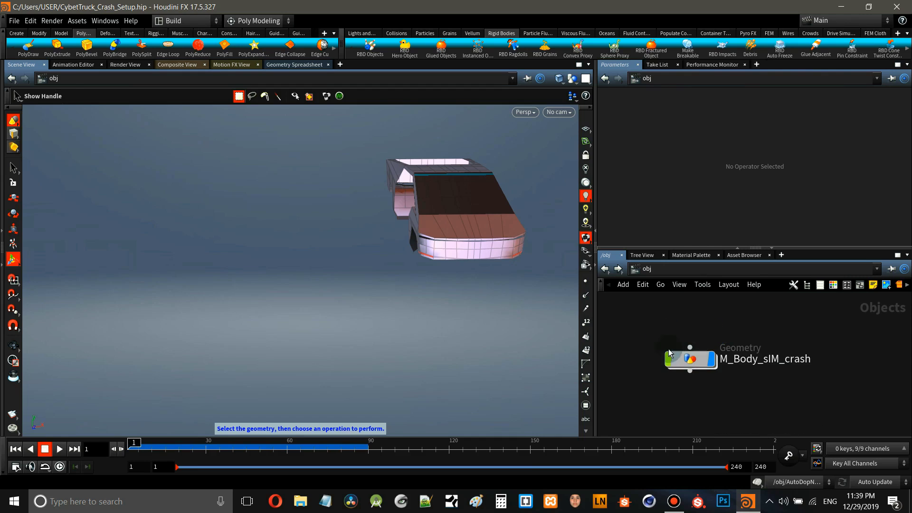
pyautogui.moveTo(684, 362)
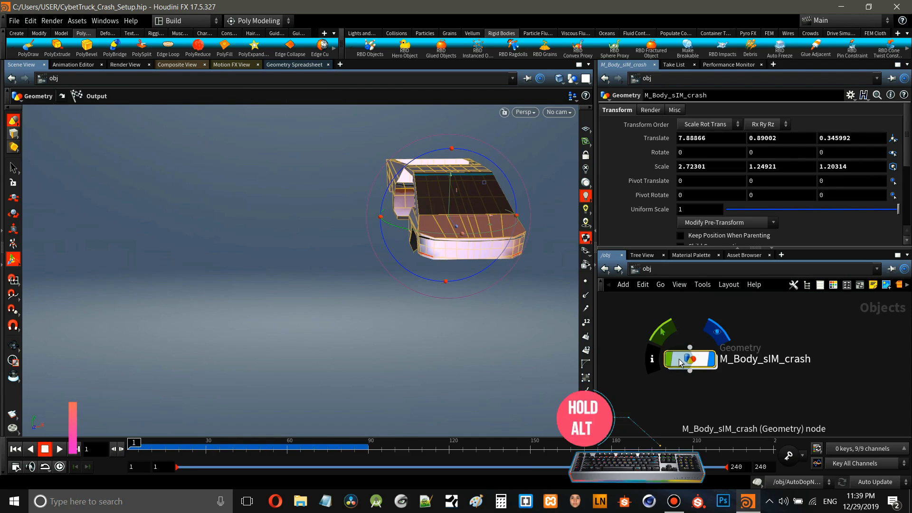
pyautogui.keyDown('alt'); pyautogui.moveTo(686, 360); pyautogui.dragTo(843, 361); pyautogui.keyUp('alt')
pyautogui.keyDown('alt'); pyautogui.moveTo(813, 390); pyautogui.dragTo(806, 398); pyautogui.keyUp('alt')
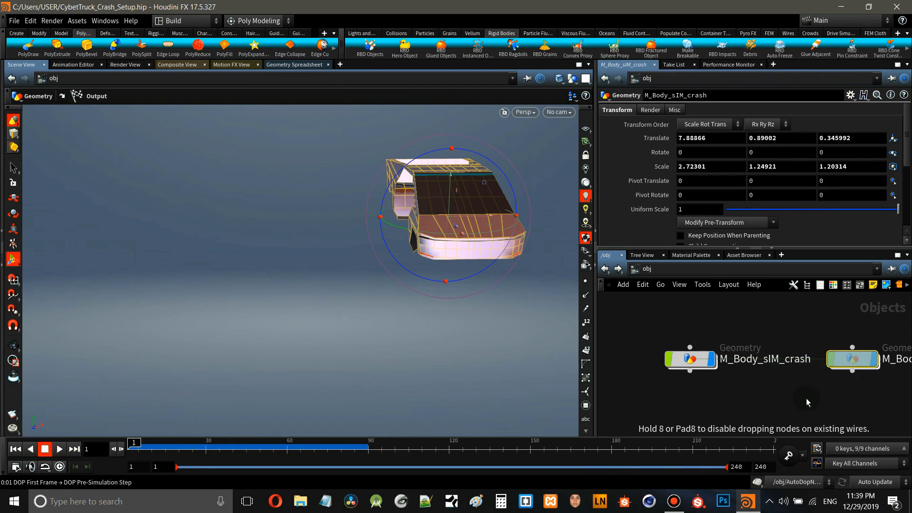
# Compare the translate and scale values of the original M_Body_sIM_crash node and its copy
pyautogui.moveTo(809, 392); pyautogui.dragTo(740, 392, button='middle')
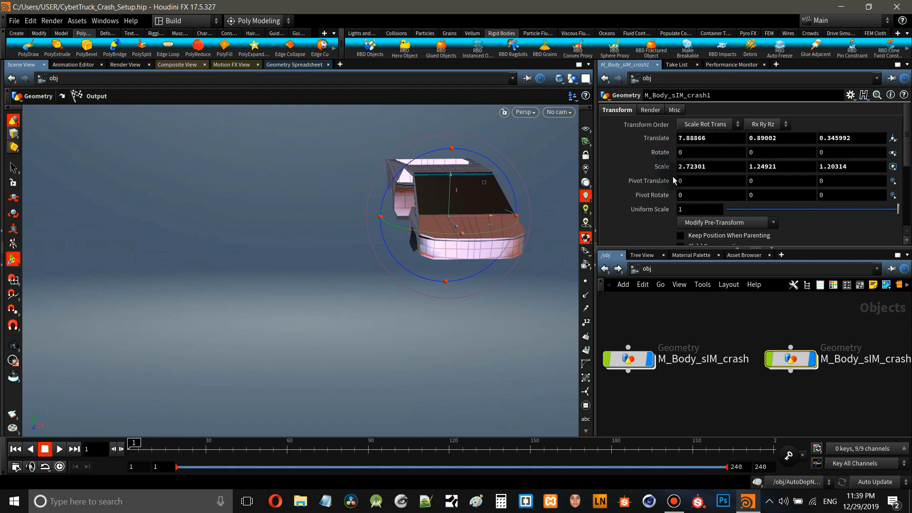
pyautogui.click(632, 359)
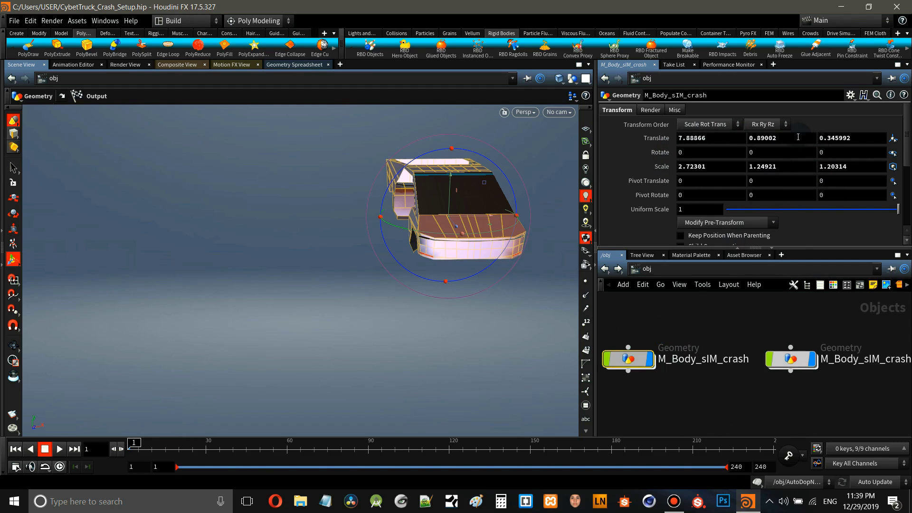
pyautogui.click(791, 359)
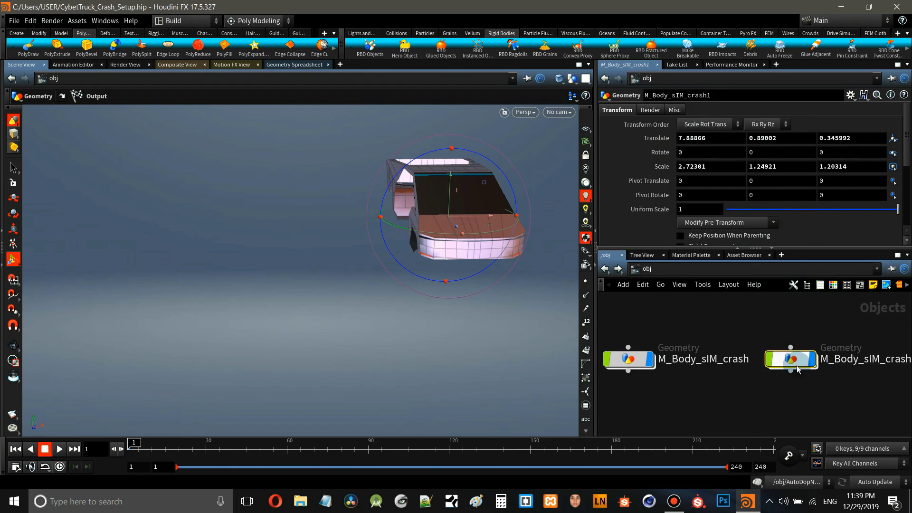
# Open the network of the copied crash object and delete all the nodes inside it
pyautogui.moveTo(800, 367); pyautogui.dragTo(823, 367)
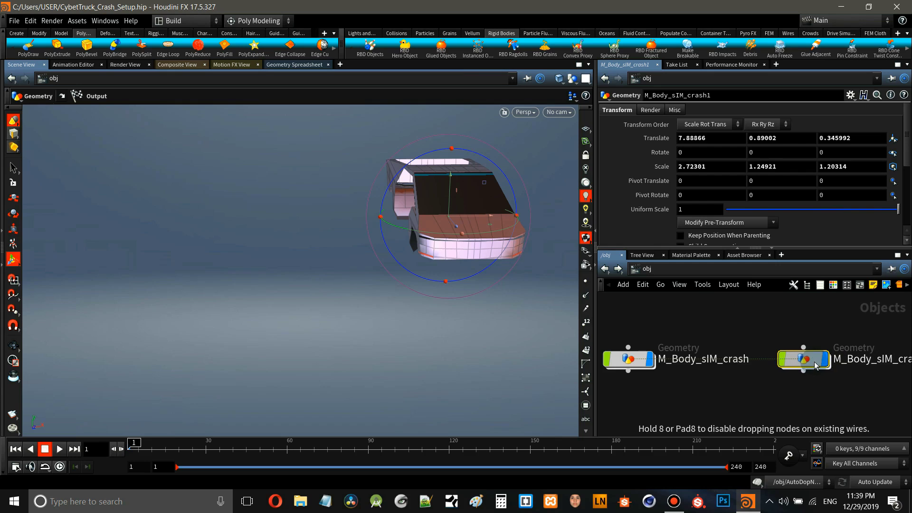
pyautogui.doubleClick(814, 359)
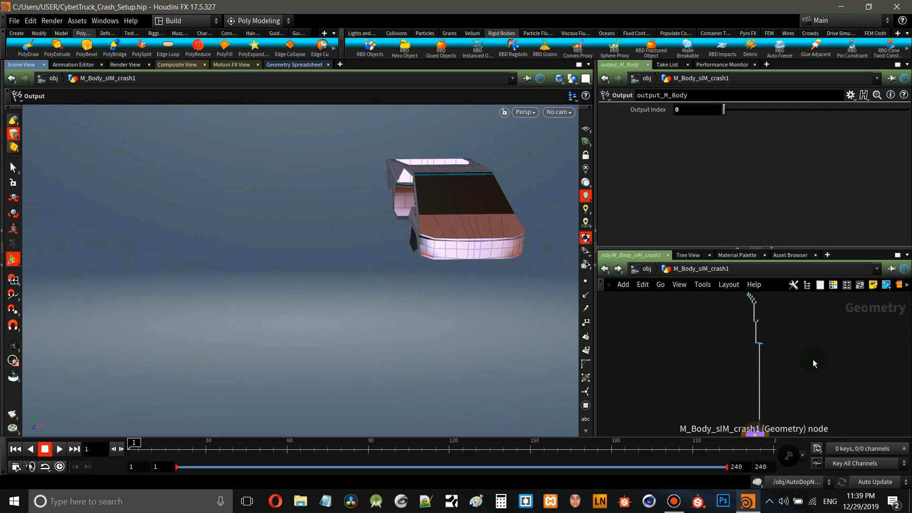
pyautogui.scroll(-5, 798, 369)
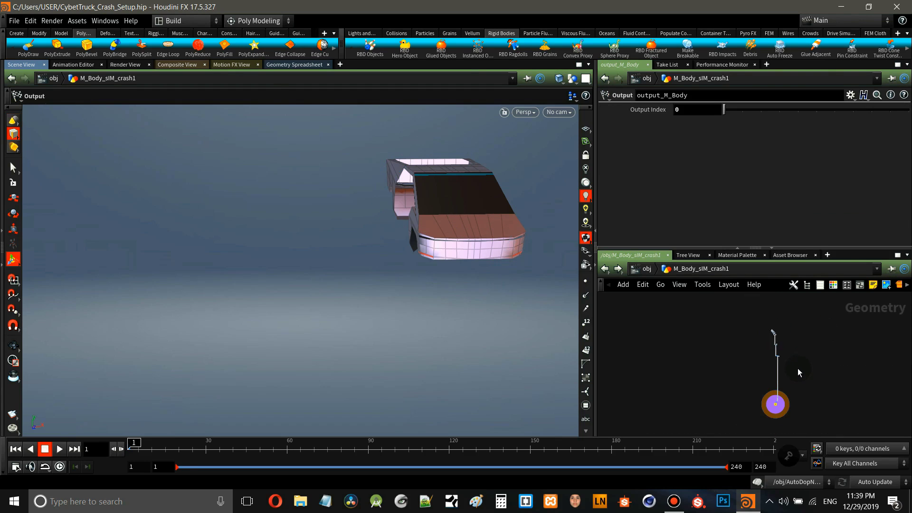
pyautogui.moveTo(752, 319)
pyautogui.mouseDown()
pyautogui.moveTo(816, 434)
pyautogui.moveTo(828, 410)
pyautogui.mouseUp()
pyautogui.press('Delete')
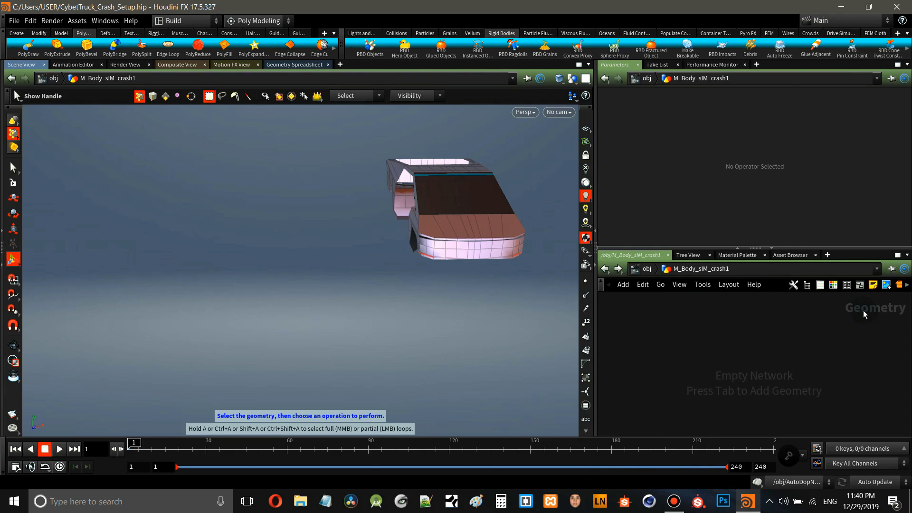
# Return to the object level and arrange the emptied copy below the M_Body_sIM_crash node
pyautogui.click(646, 269)
pyautogui.moveTo(824, 361); pyautogui.dragTo(686, 394)
pyautogui.moveTo(639, 351); pyautogui.dragTo(686, 324)
# Rename the emptied copy as M_Body_sIM__Ridgid and line it up under the M_Body_sIM_crash node
pyautogui.doubleClick(789, 396)
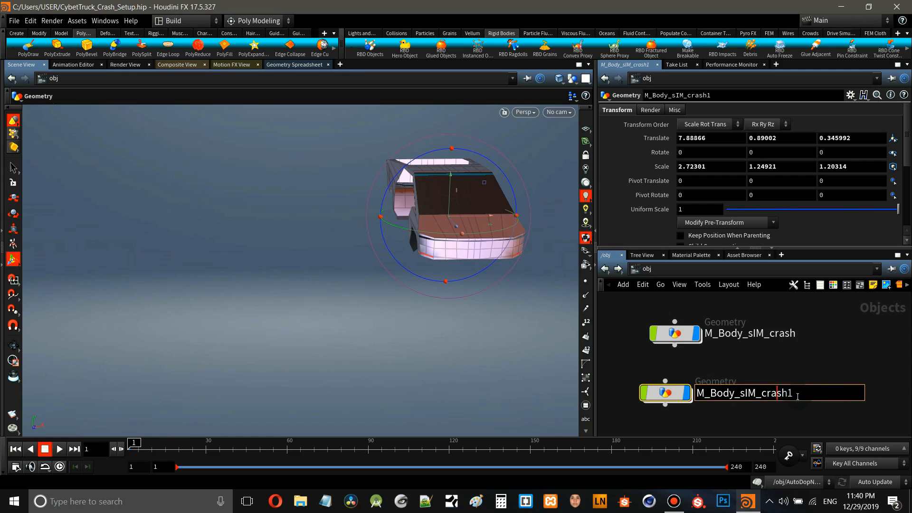
pyautogui.moveTo(800, 396); pyautogui.dragTo(766, 393)
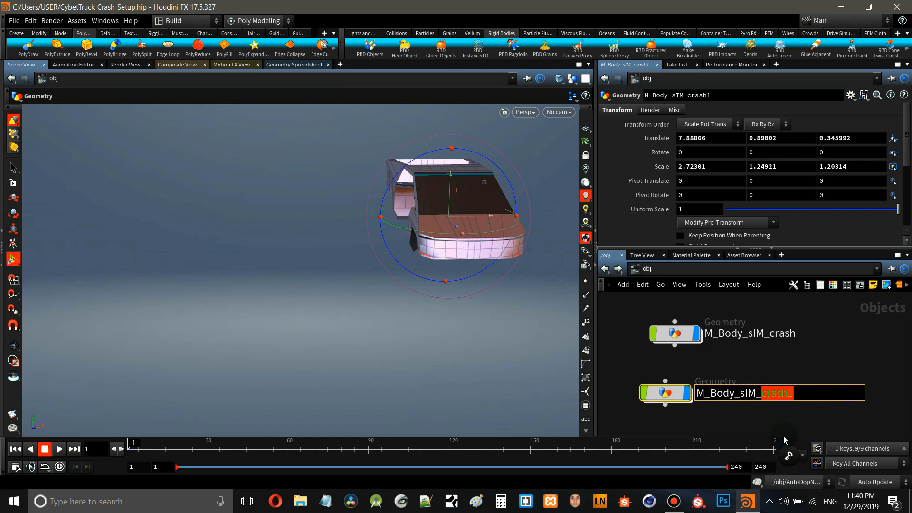
pyautogui.write('_Ridgid')
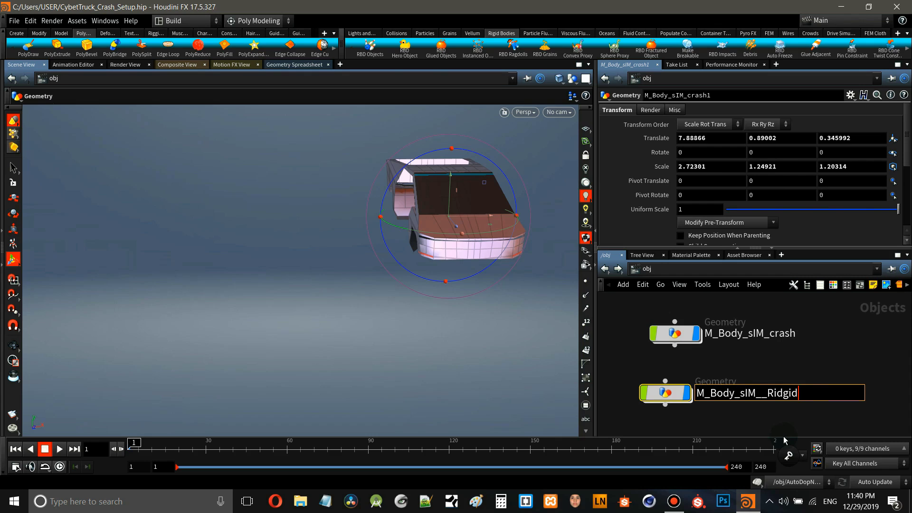
pyautogui.press('Return')
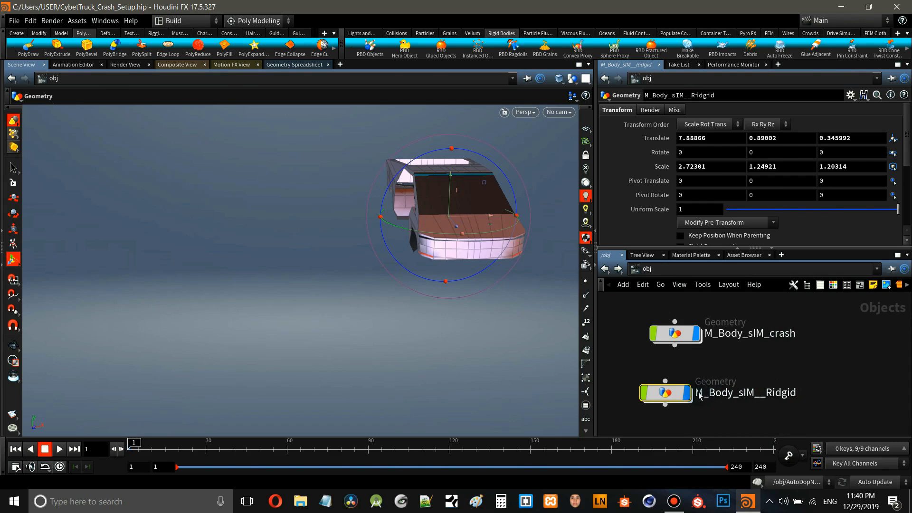
pyautogui.moveTo(677, 396); pyautogui.dragTo(692, 395)
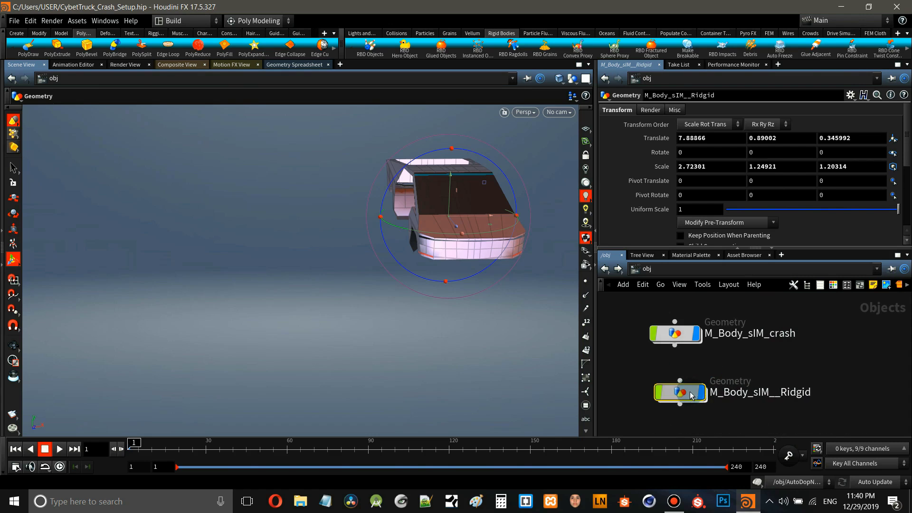
# Open the M_Body_sIM__Ridgid network and add an Object Merge node inside it
pyautogui.doubleClick(692, 396)
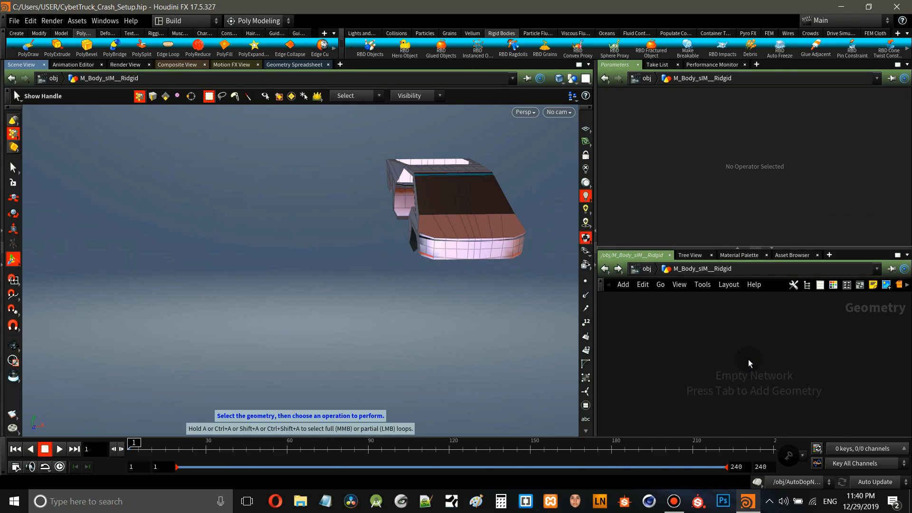
pyautogui.press('Tab')
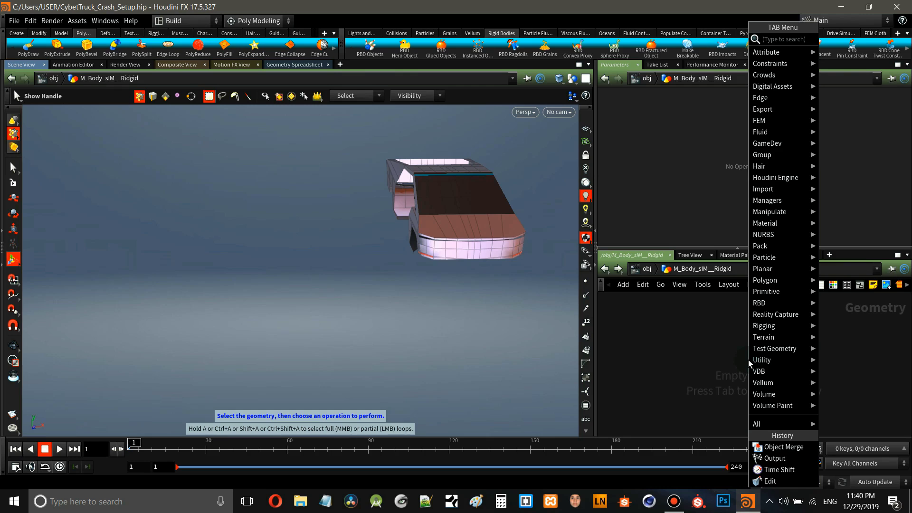
pyautogui.write('o')
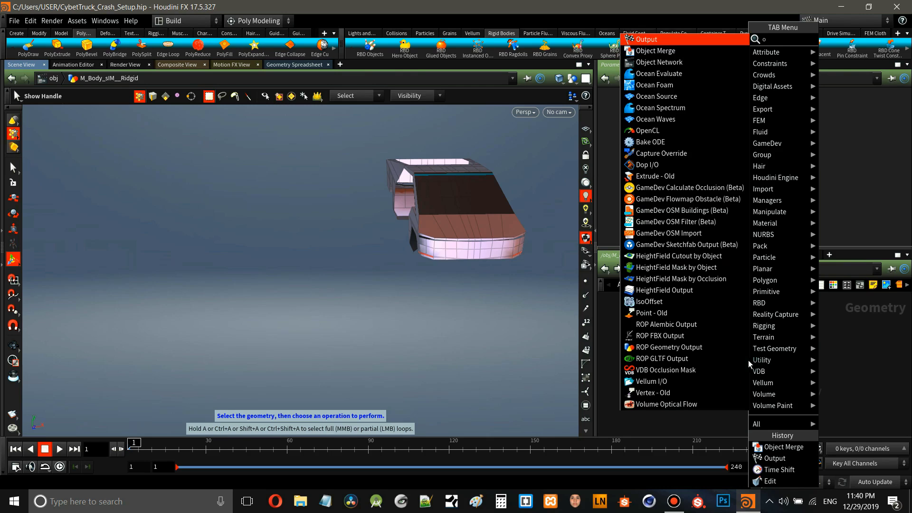
pyautogui.click(672, 54)
pyautogui.click(743, 355)
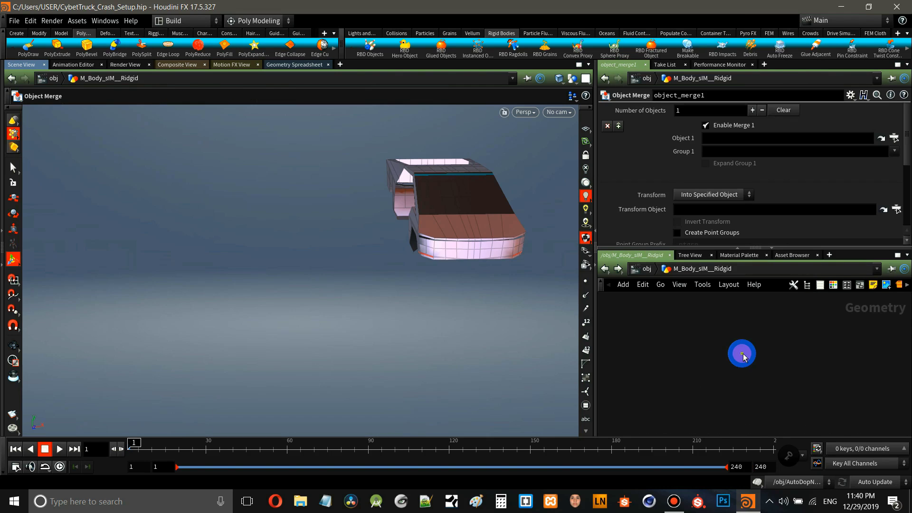
pyautogui.scroll(6, 744, 355)
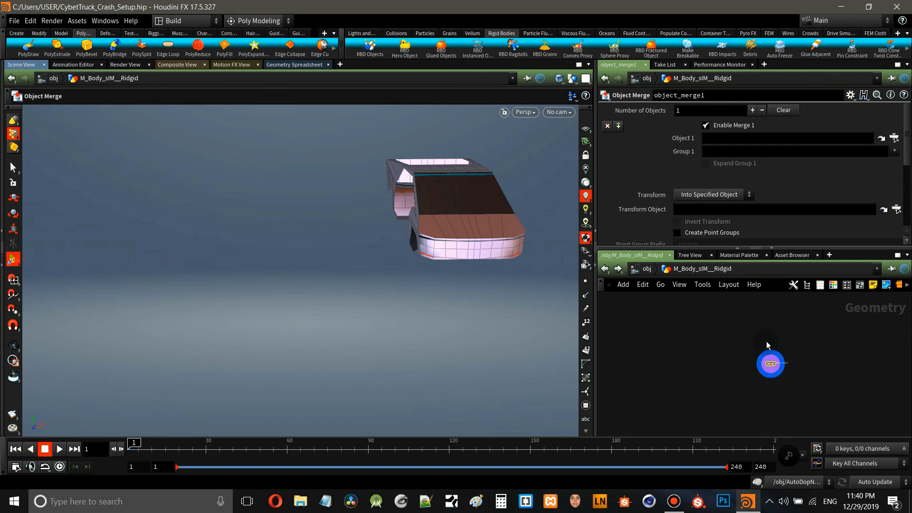
pyautogui.scroll(4, 766, 341)
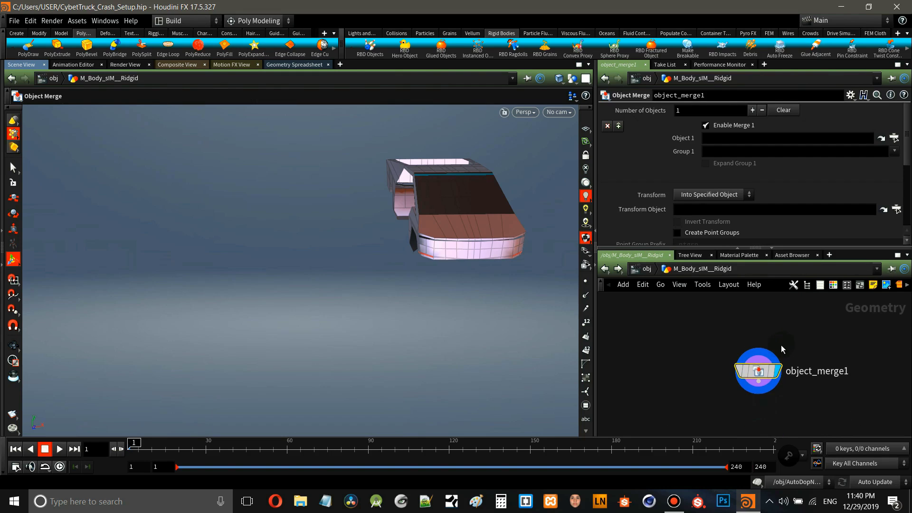
pyautogui.scroll(2, 782, 341)
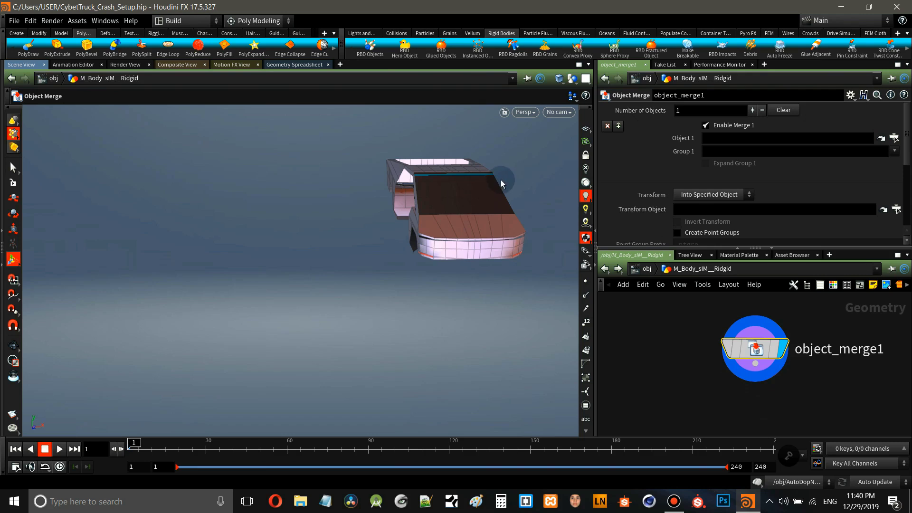
# Set Object 1 of the Object Merge node to output_M_Body from the M_Body_sIM_crash network
pyautogui.press('Escape')
pyautogui.moveTo(442, 198); pyautogui.dragTo(287, 257, button='middle')
pyautogui.moveTo(321, 257); pyautogui.dragTo(362, 277)
pyautogui.scroll(6, 299, 272)
pyautogui.press('Return')
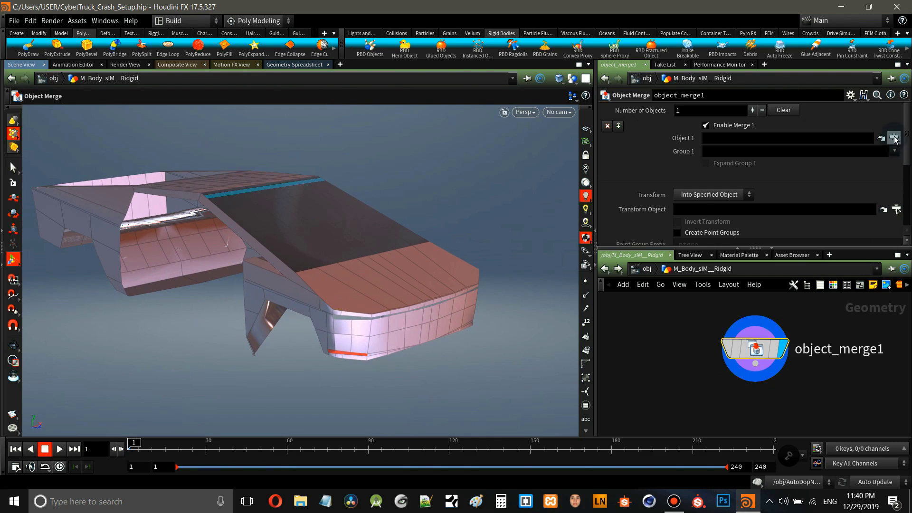
pyautogui.click(894, 138)
pyautogui.scroll(-6, 848, 101)
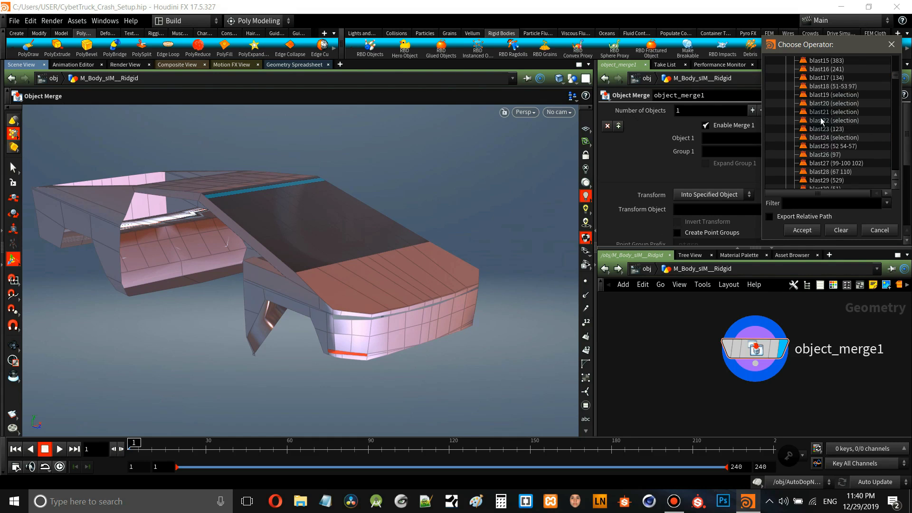
pyautogui.scroll(-11, 820, 124)
pyautogui.scroll(-15, 819, 115)
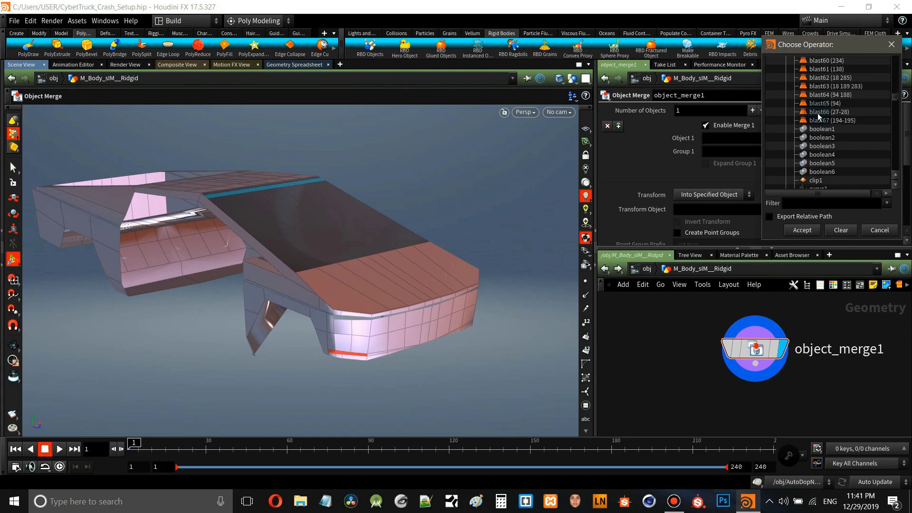
pyautogui.scroll(-8, 819, 117)
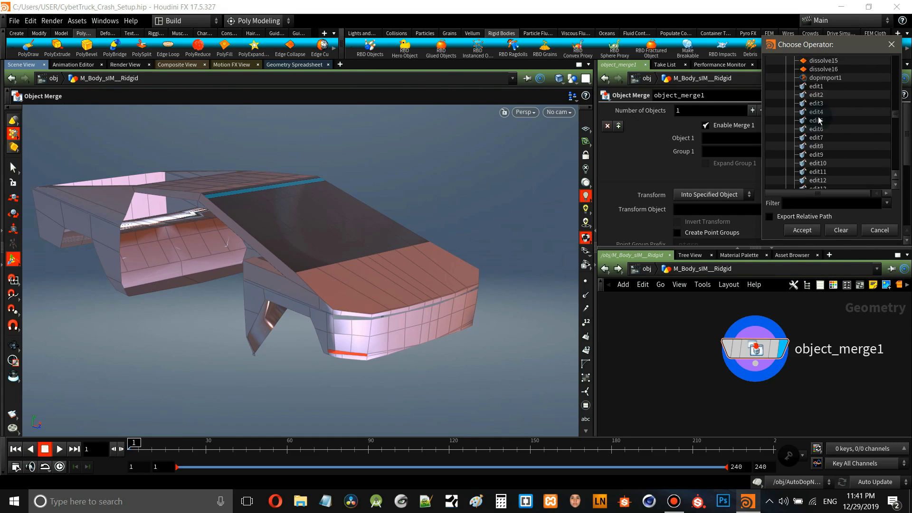
pyautogui.scroll(-8, 819, 122)
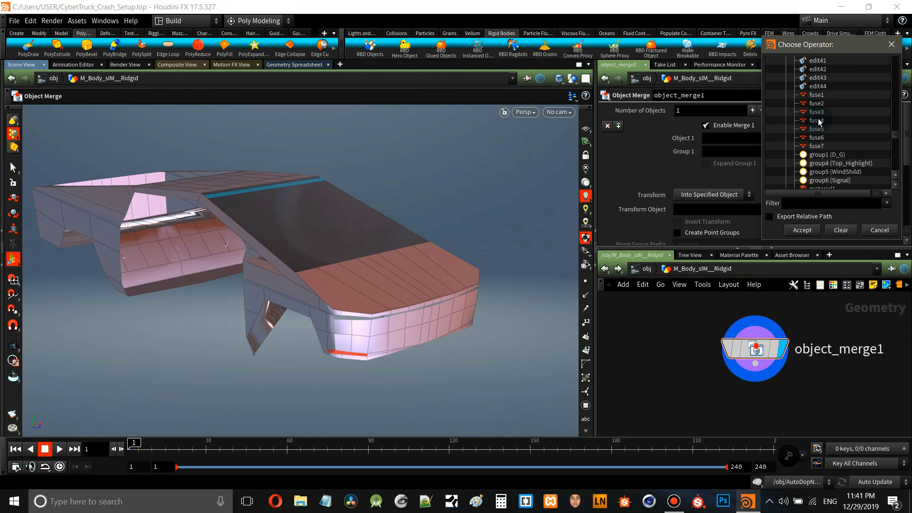
pyautogui.scroll(-2, 827, 131)
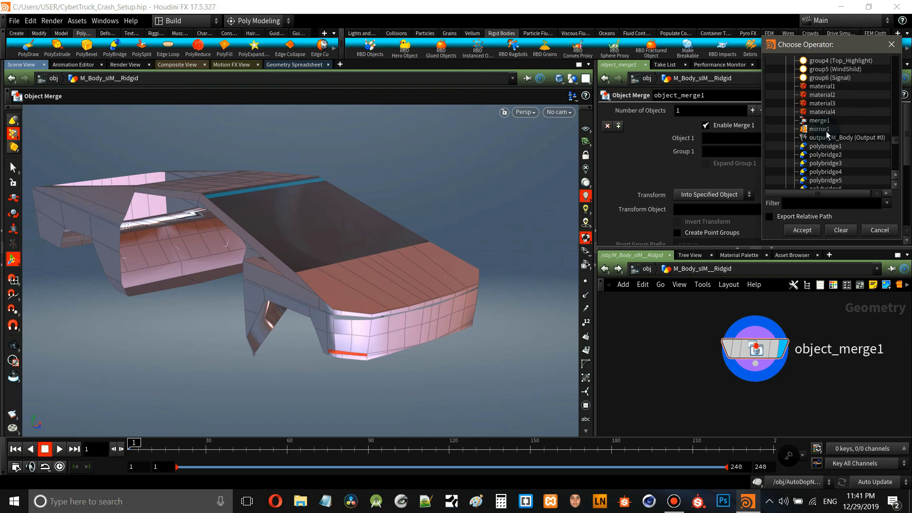
pyautogui.click(827, 139)
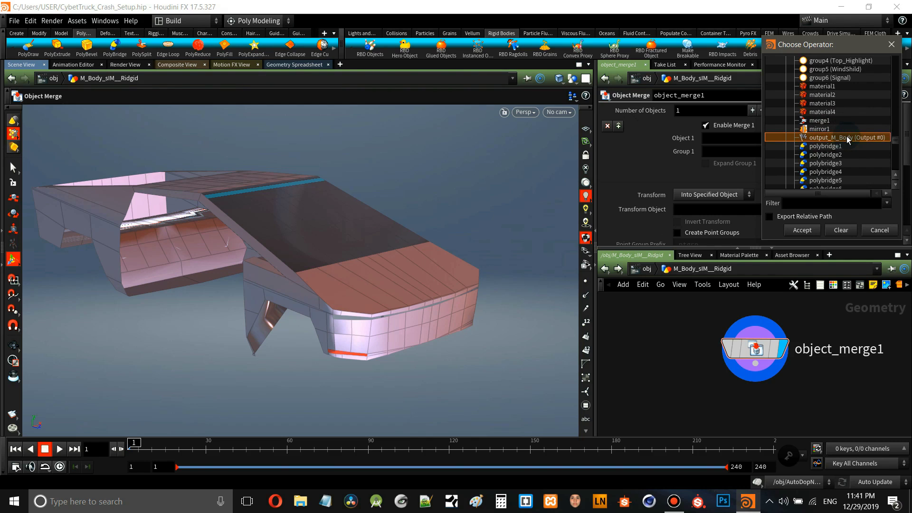
pyautogui.click(802, 230)
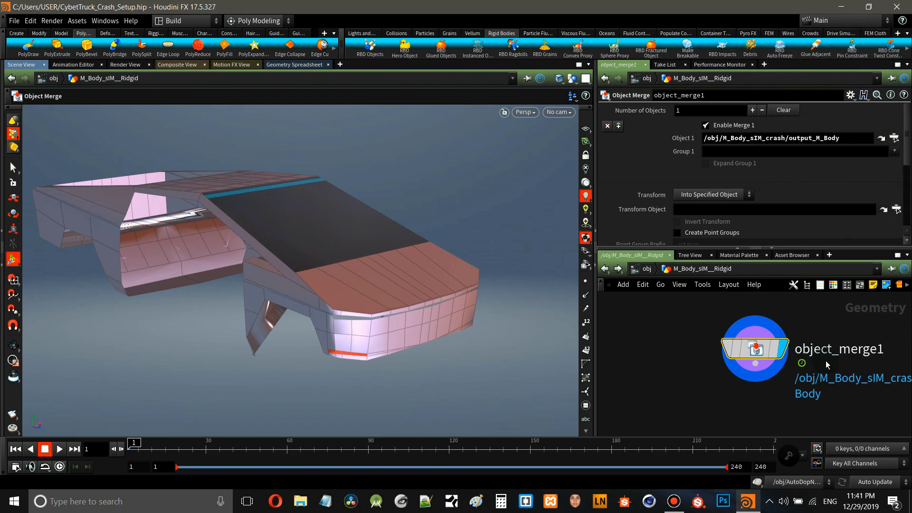
# Return to the object level and toggle the display of M_Body_sIM__Ridgid off and on to check the merged body
pyautogui.click(648, 269)
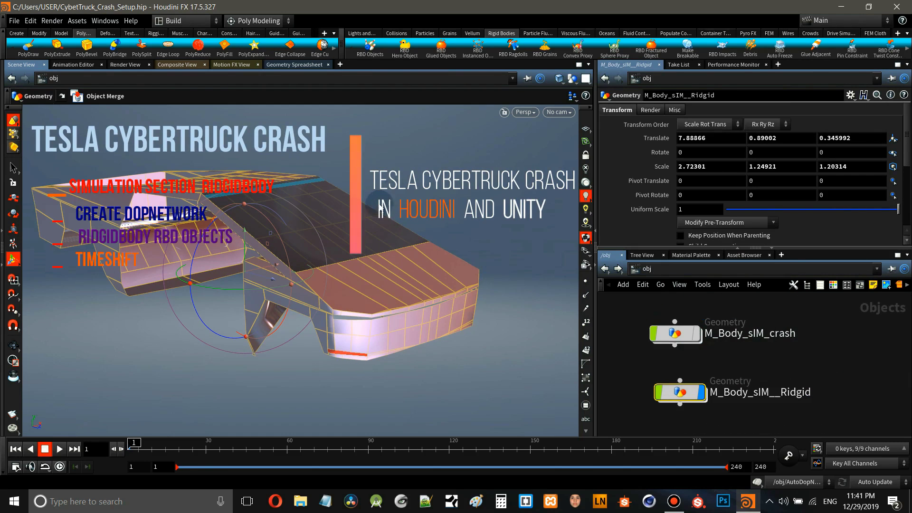
pyautogui.click(704, 398)
pyautogui.click(703, 398)
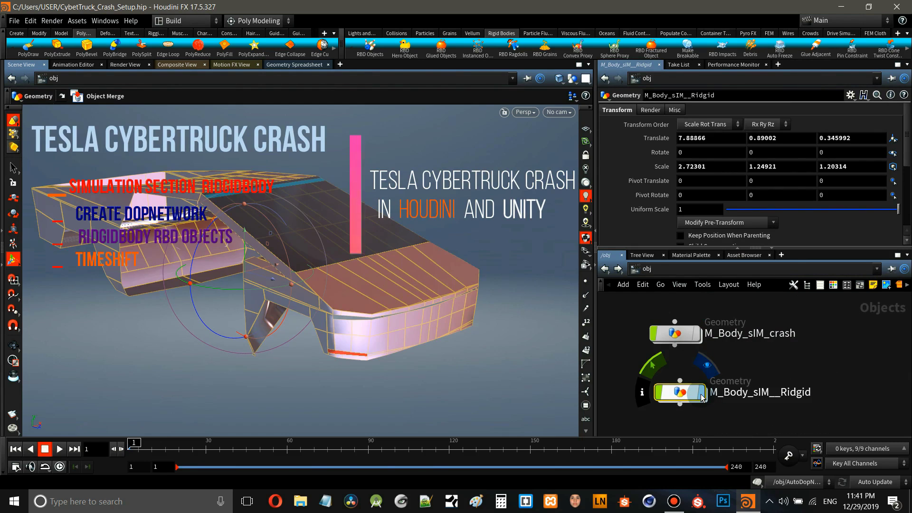
pyautogui.click(703, 398)
pyautogui.click(703, 398)
pyautogui.click(703, 398)
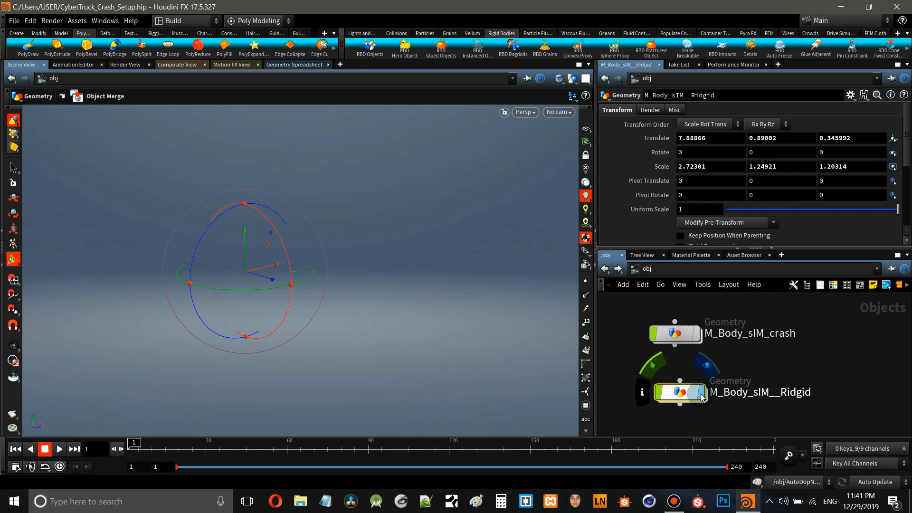
pyautogui.click(702, 398)
pyautogui.click(702, 399)
pyautogui.click(702, 398)
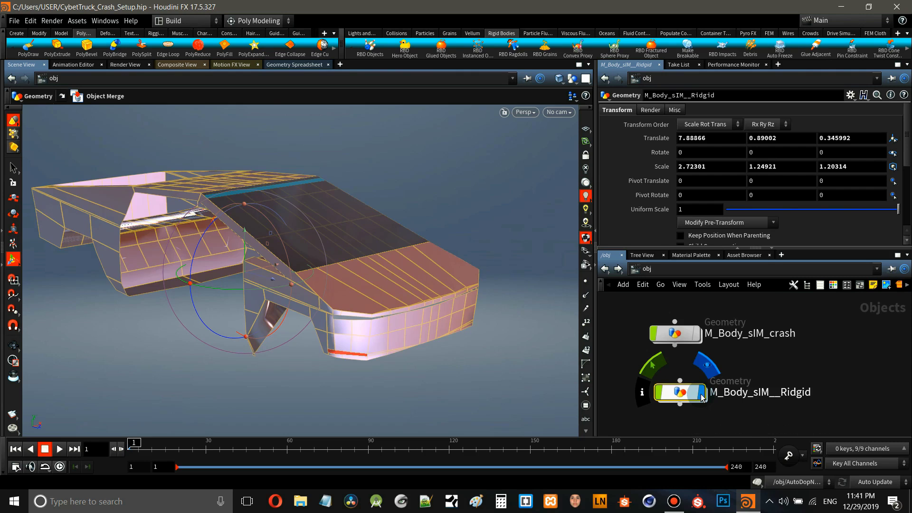
# Move the M_Body_sIM__Ridgid node away from M_Body_sIM_crash to the free area beside AutoDopNetwork
pyautogui.scroll(-1, 746, 364)
pyautogui.scroll(-2, 745, 364)
pyautogui.moveTo(746, 365); pyautogui.dragTo(852, 372, button='middle')
pyautogui.moveTo(803, 352); pyautogui.dragTo(642, 309)
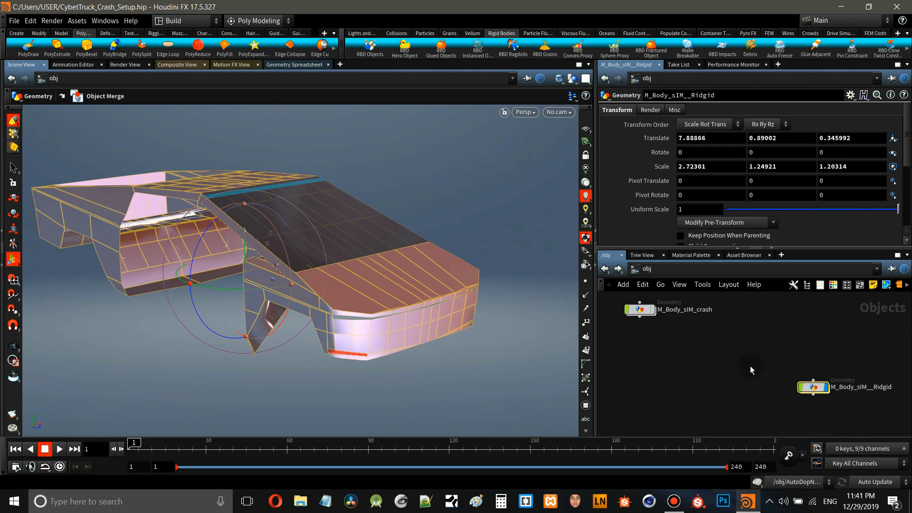
pyautogui.scroll(-3, 692, 351)
pyautogui.scroll(-1, 753, 393)
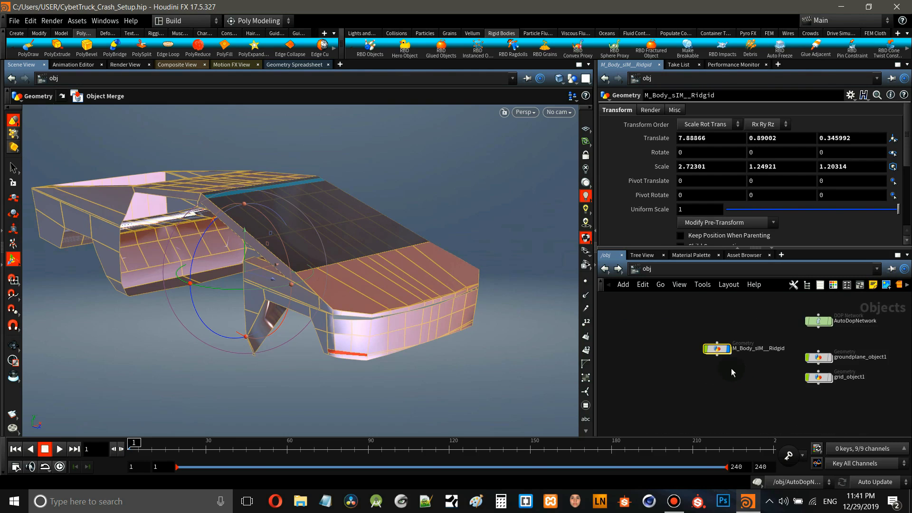
pyautogui.moveTo(722, 355); pyautogui.dragTo(701, 341)
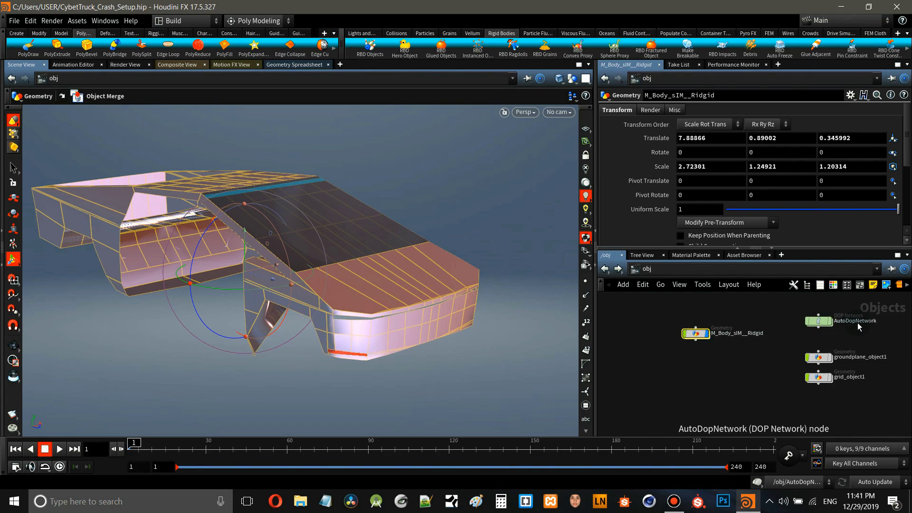
# Examine the AutoDopNetwork node and the list of simulations available as the current one
pyautogui.scroll(5, 856, 324)
pyautogui.scroll(1, 814, 326)
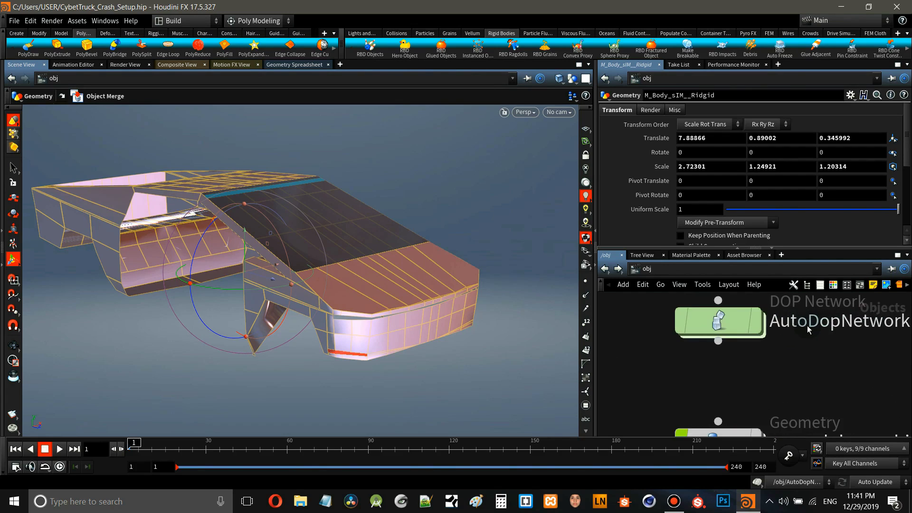
pyautogui.moveTo(794, 325); pyautogui.dragTo(740, 325, button='middle')
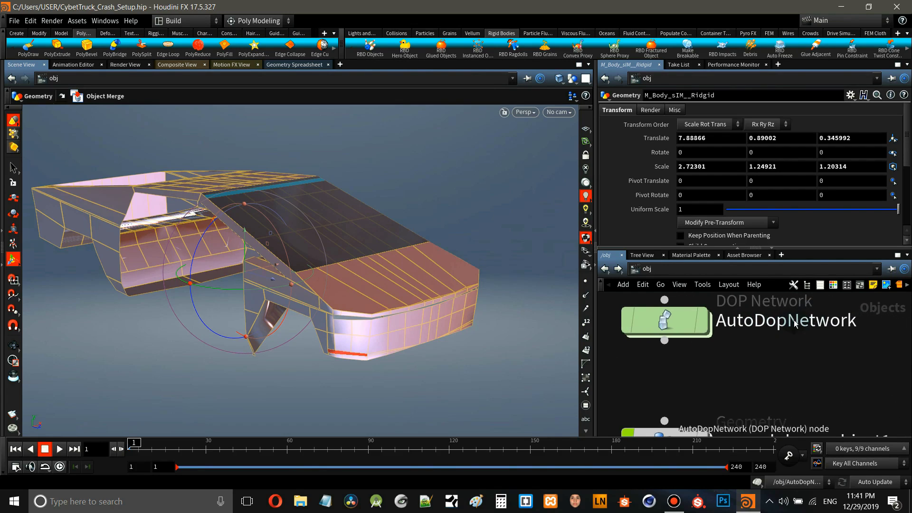
pyautogui.click(771, 484)
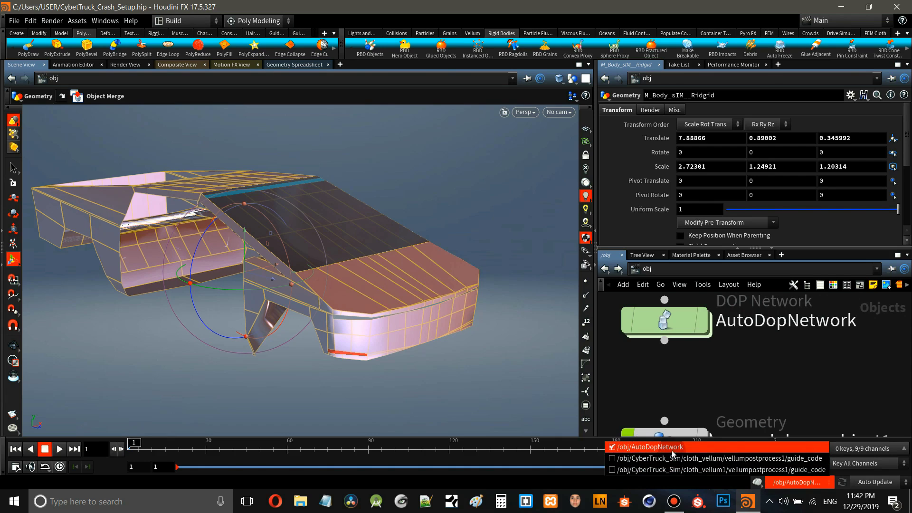
pyautogui.click(843, 387)
pyautogui.press('h')
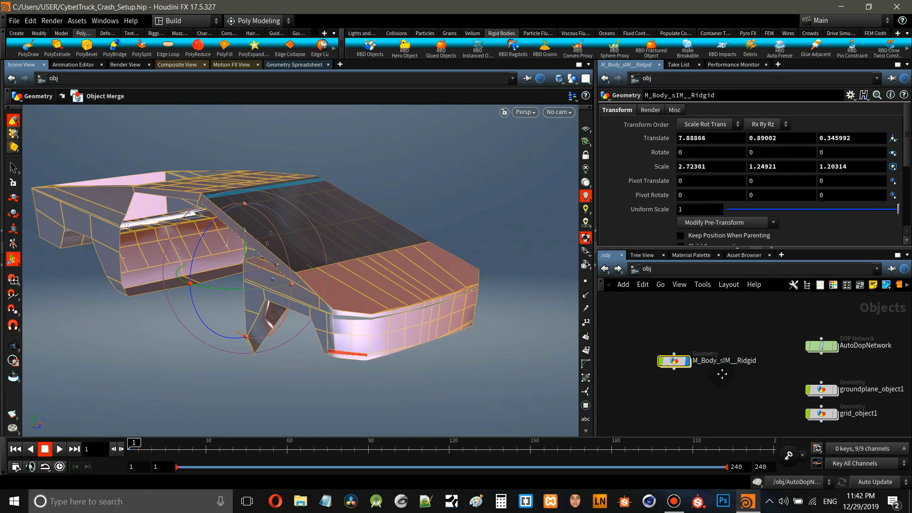
# Add a new DOP Network node below M_Body_sIM__Ridgid at the object level
pyautogui.moveTo(723, 374); pyautogui.dragTo(726, 333, button='middle')
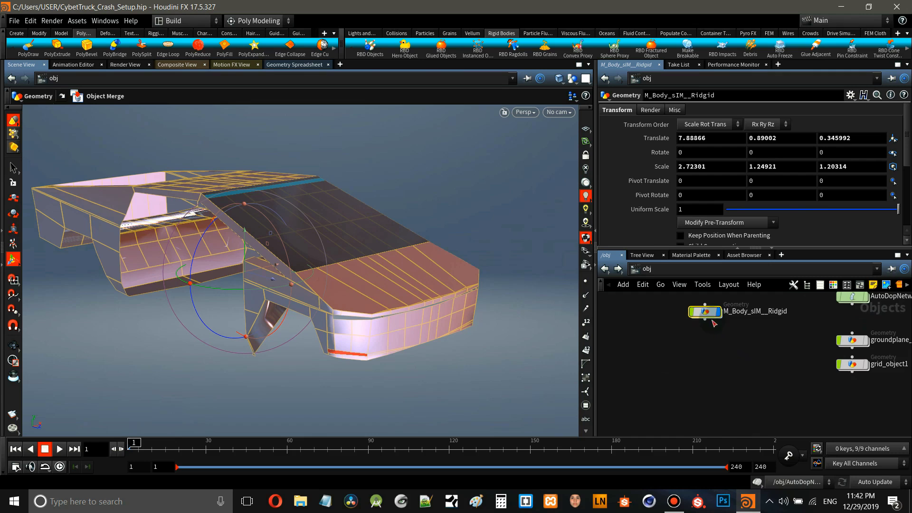
pyautogui.rightClick(728, 372)
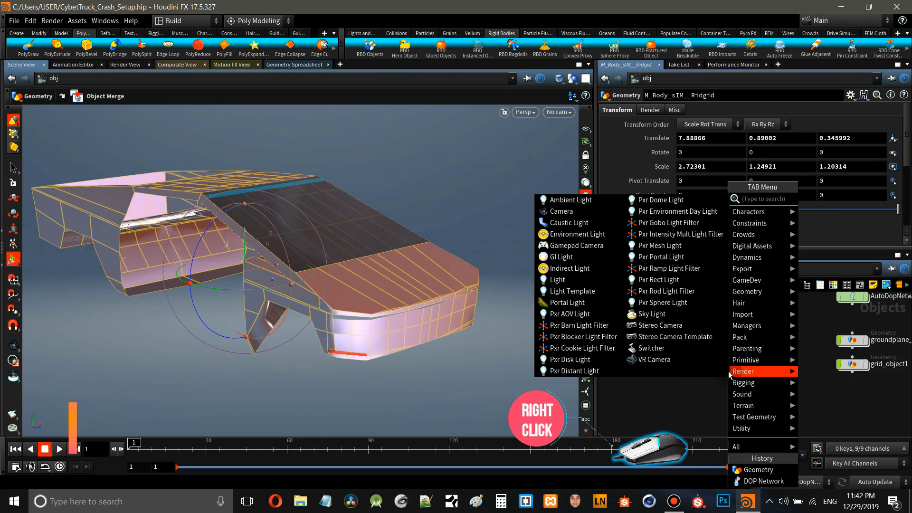
pyautogui.write('d')
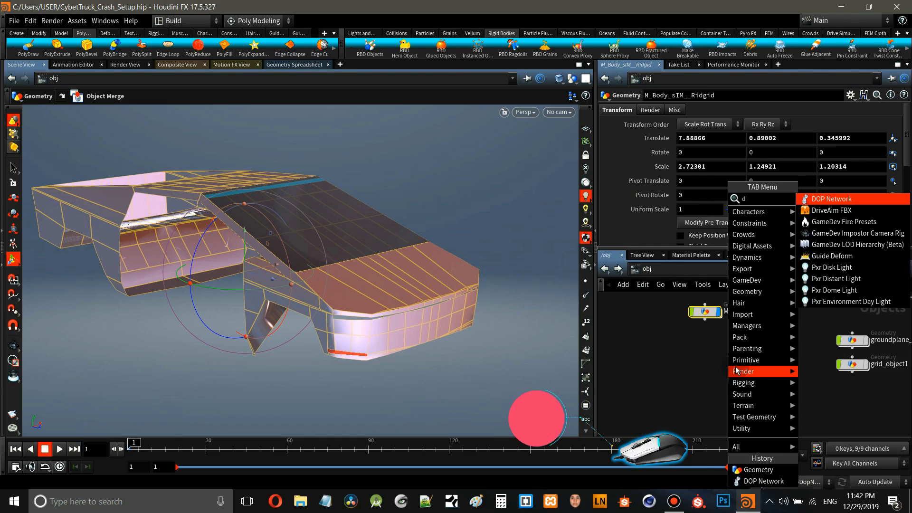
pyautogui.click(836, 200)
pyautogui.click(733, 361)
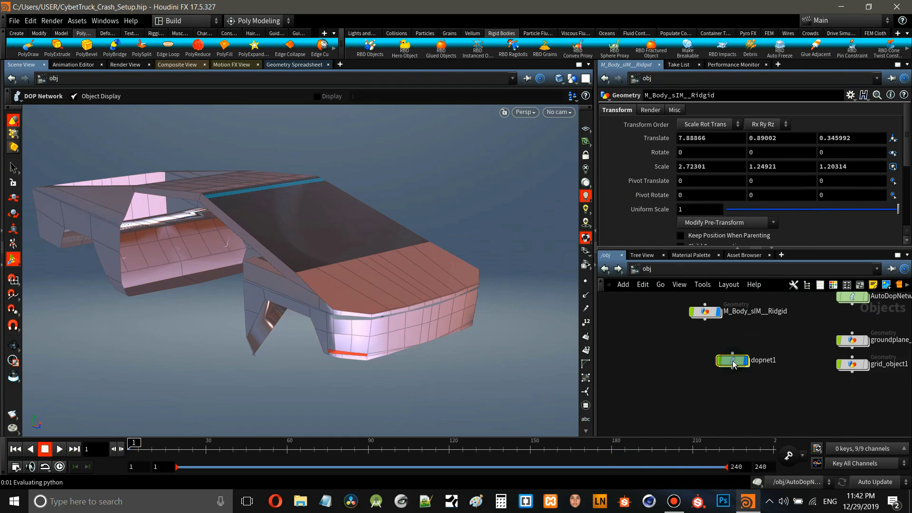
# Line up the new DOP network under the M_Body_sIM__Ridgid node and rename it as dopnet_RidgidBody
pyautogui.moveTo(729, 363); pyautogui.dragTo(693, 369)
pyautogui.doubleClick(731, 365)
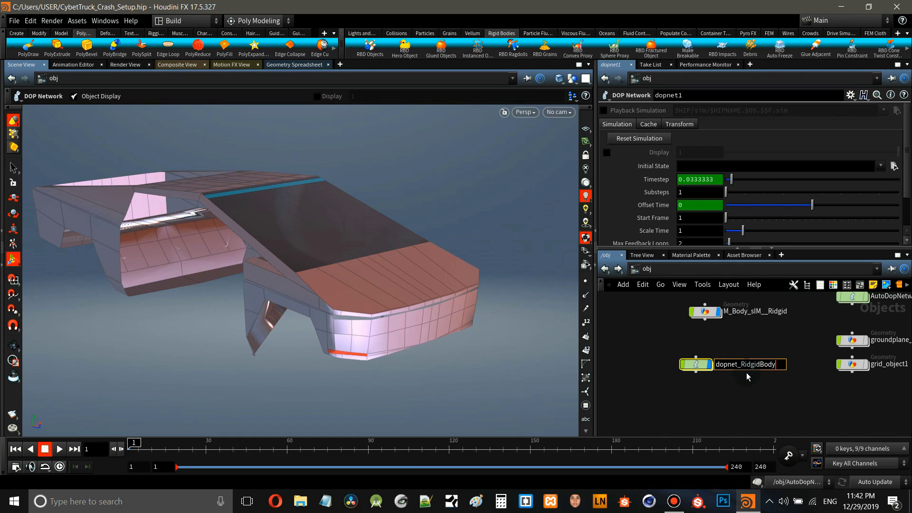
pyautogui.press('Return')
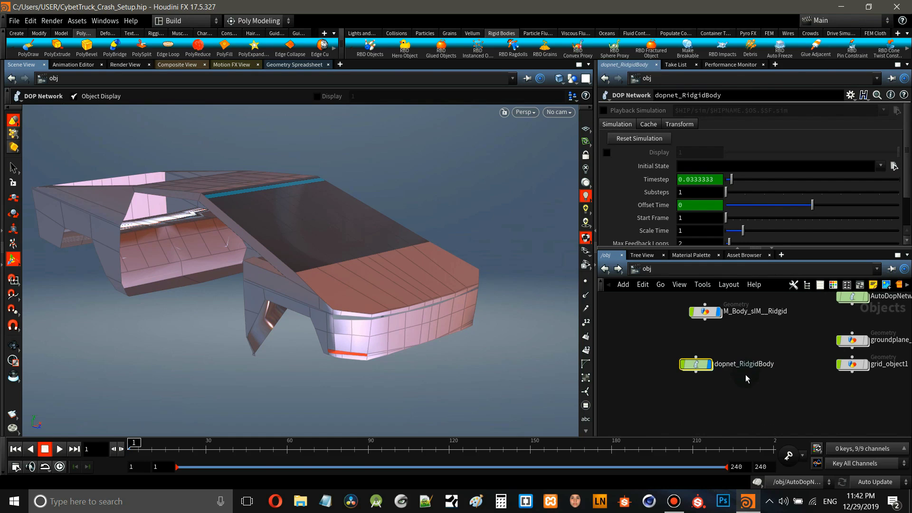
# Open the dopnet_RidgidBody network and select its output node
pyautogui.moveTo(746, 379); pyautogui.dragTo(775, 377, button='middle')
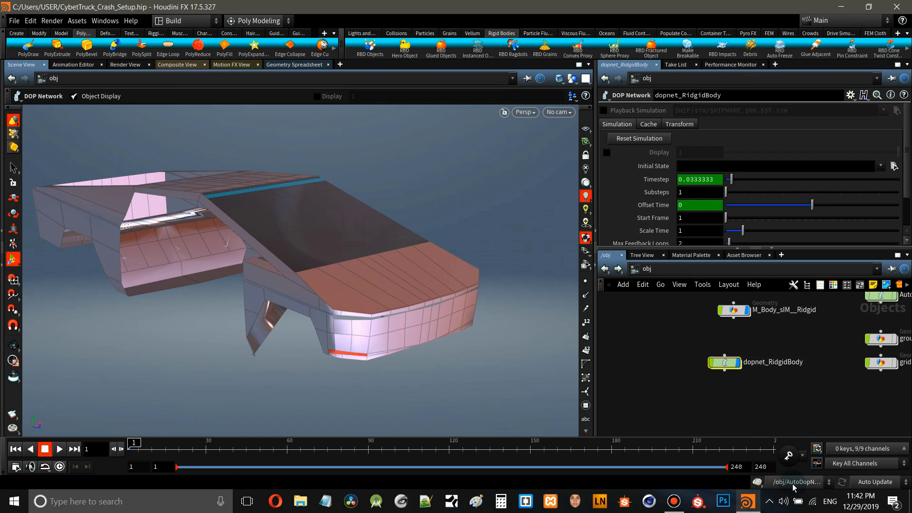
pyautogui.doubleClick(727, 363)
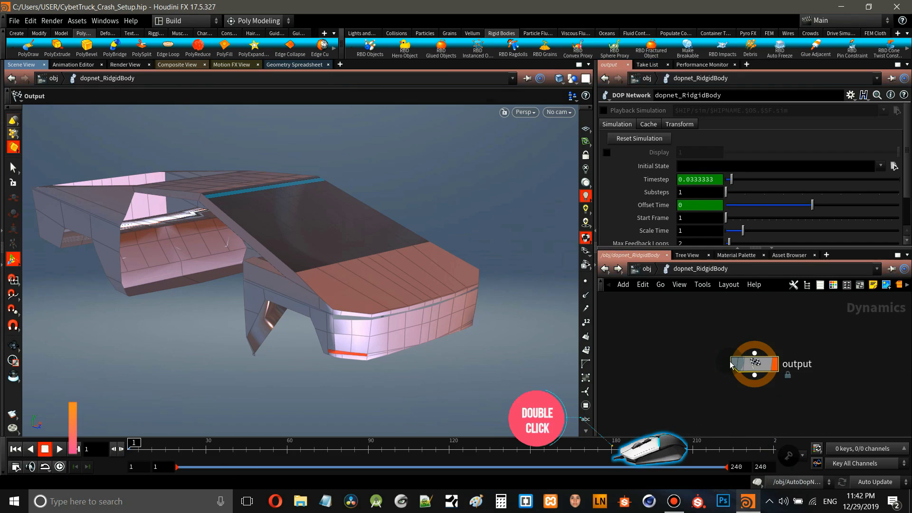
pyautogui.click(732, 364)
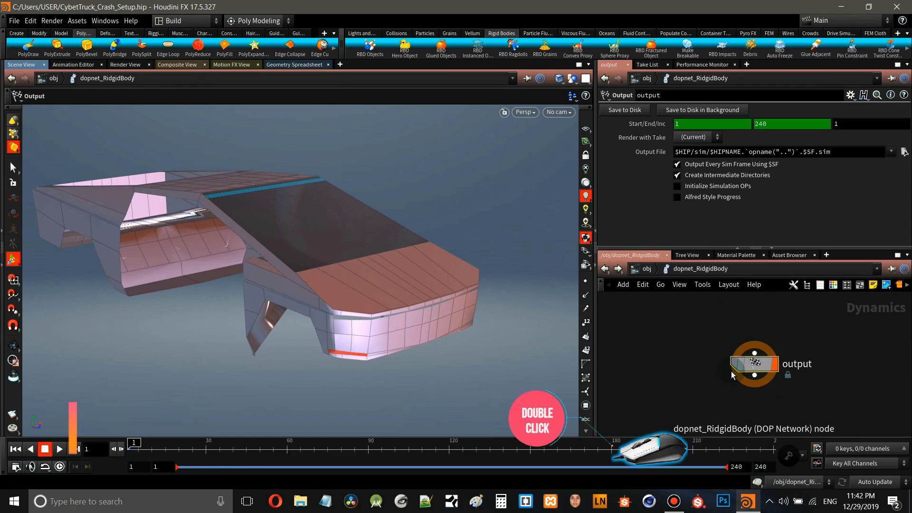
# Check which simulation is set as the current one and return to the object level
pyautogui.click(782, 483)
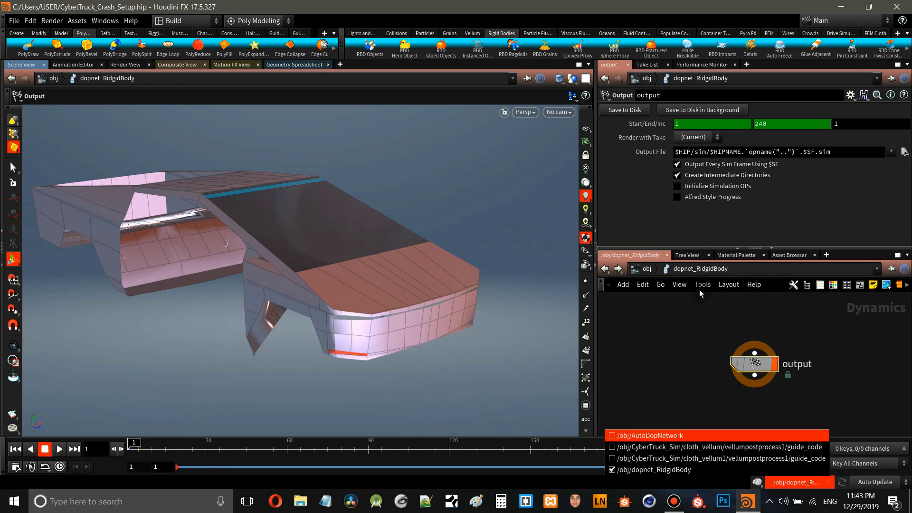
pyautogui.click(650, 272)
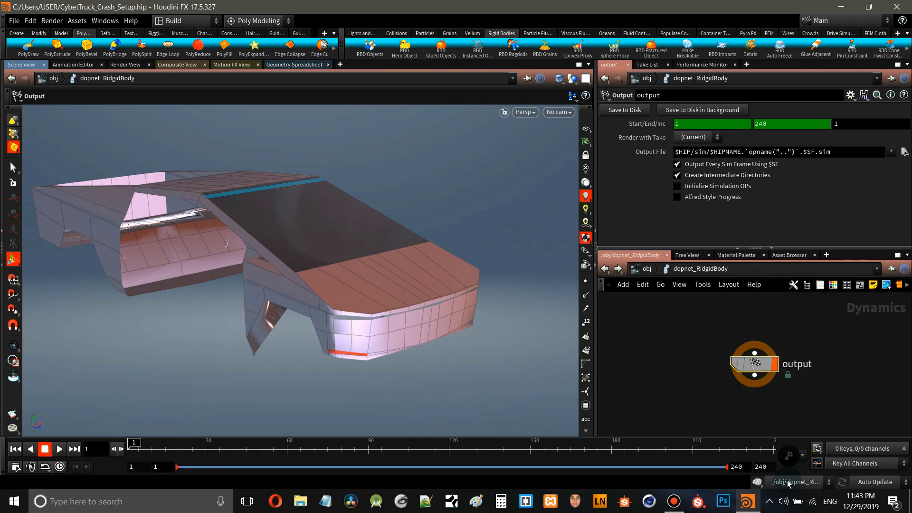
pyautogui.click(647, 269)
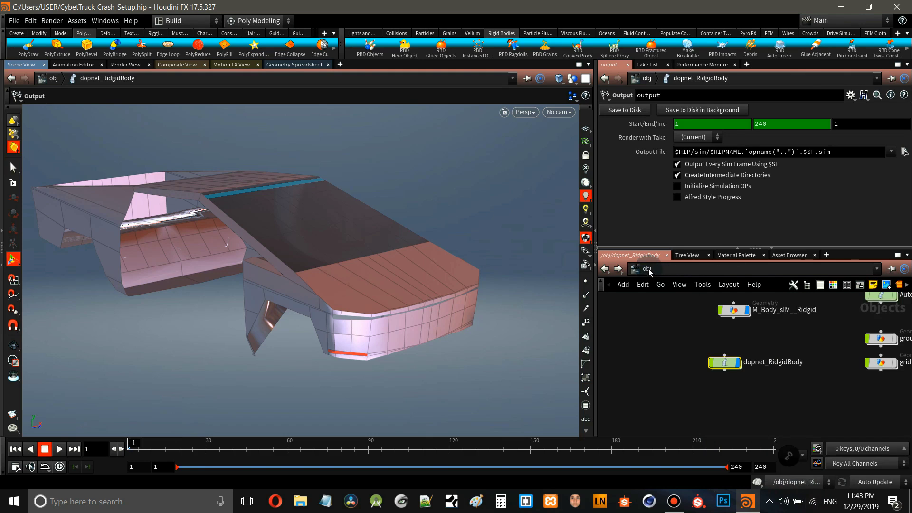
# Shift the M_Body_sIM__Ridgid node slightly aside and turn its geometry into an RBD Hero Object
pyautogui.moveTo(784, 403); pyautogui.dragTo(804, 416, button='middle')
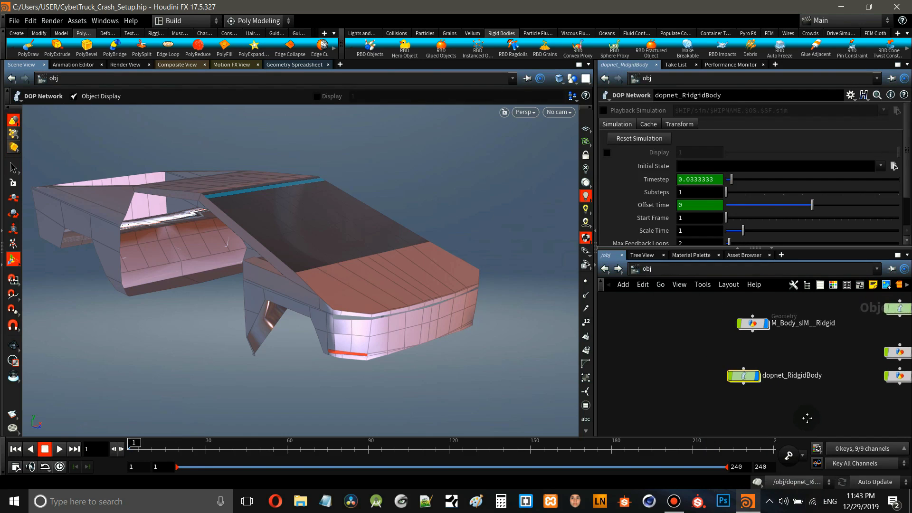
pyautogui.moveTo(811, 357); pyautogui.dragTo(795, 352, button='middle')
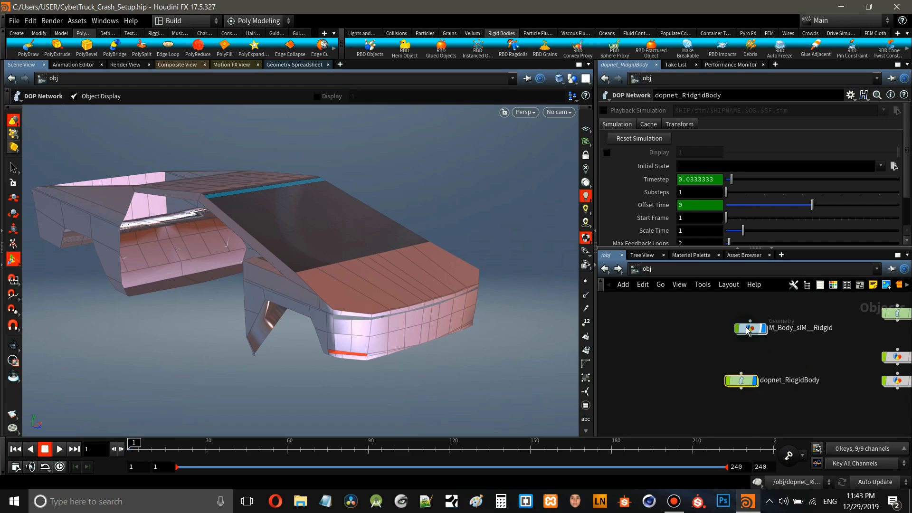
pyautogui.moveTo(744, 334); pyautogui.dragTo(713, 335)
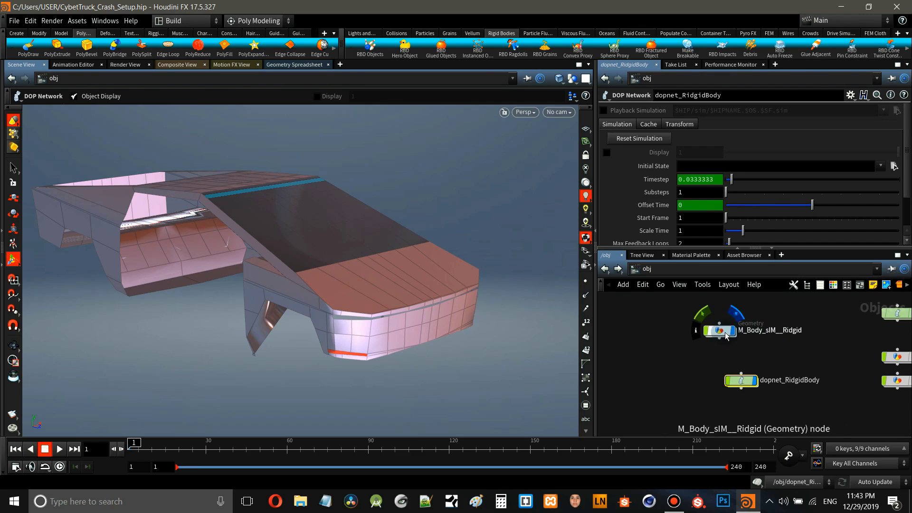
pyautogui.click(711, 330)
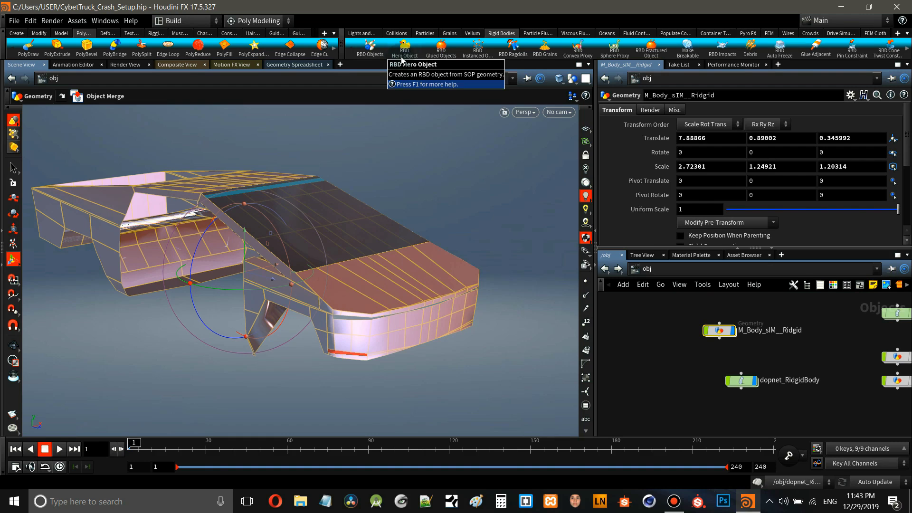
pyautogui.scroll(-2, 776, 345)
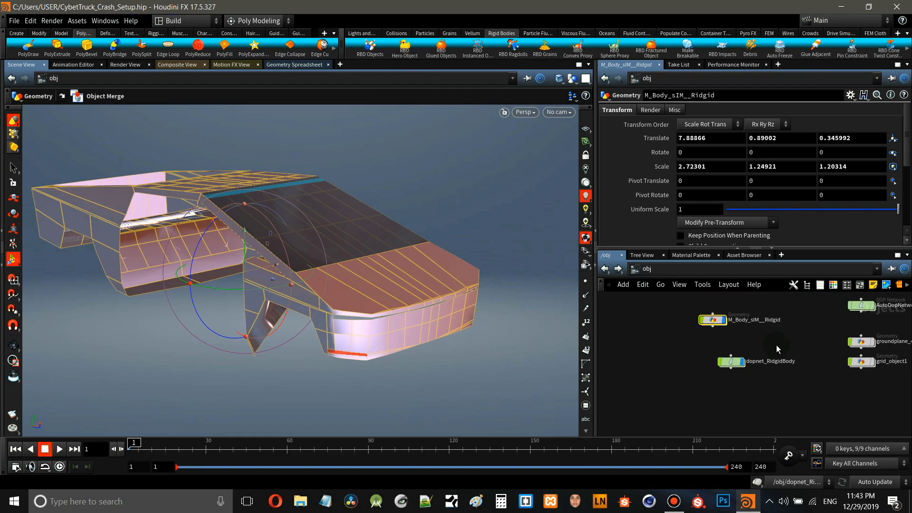
pyautogui.moveTo(762, 346); pyautogui.dragTo(763, 351, button='middle')
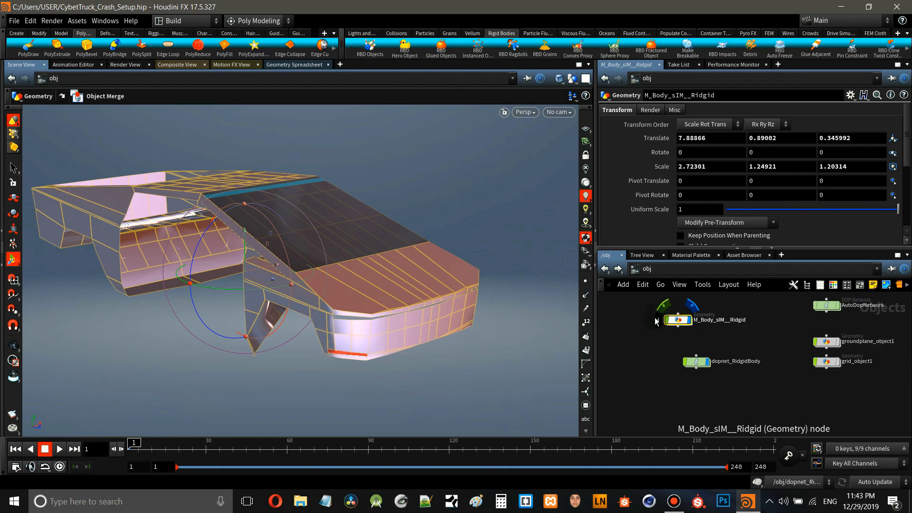
pyautogui.click(405, 48)
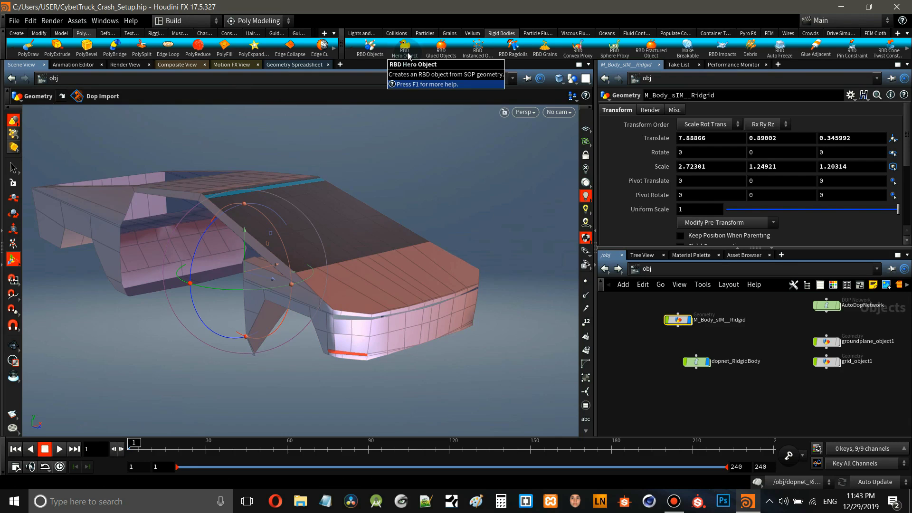
# Inspect the Dop Import node inside M_Body_sIM__Ridgid, including its DOP network and object mask
pyautogui.doubleClick(679, 321)
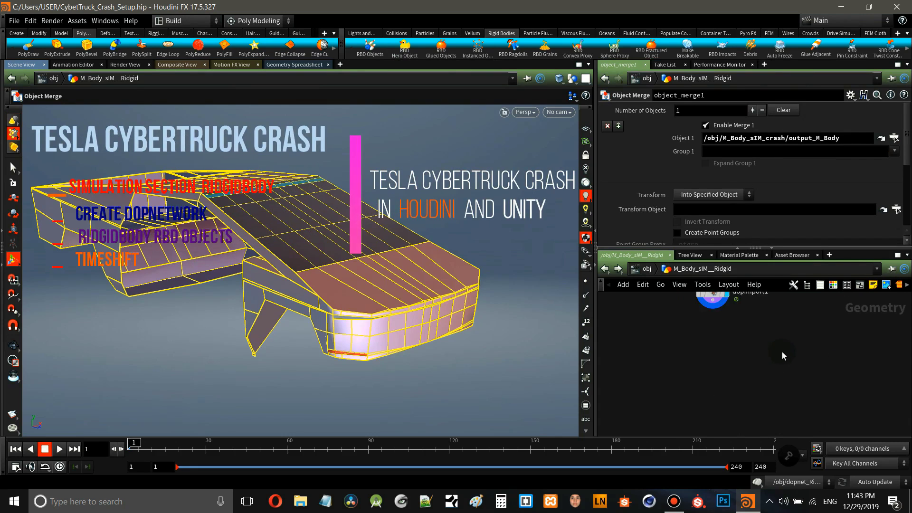
pyautogui.scroll(-4, 782, 351)
pyautogui.moveTo(779, 317); pyautogui.dragTo(784, 352, button='middle')
pyautogui.scroll(4, 778, 356)
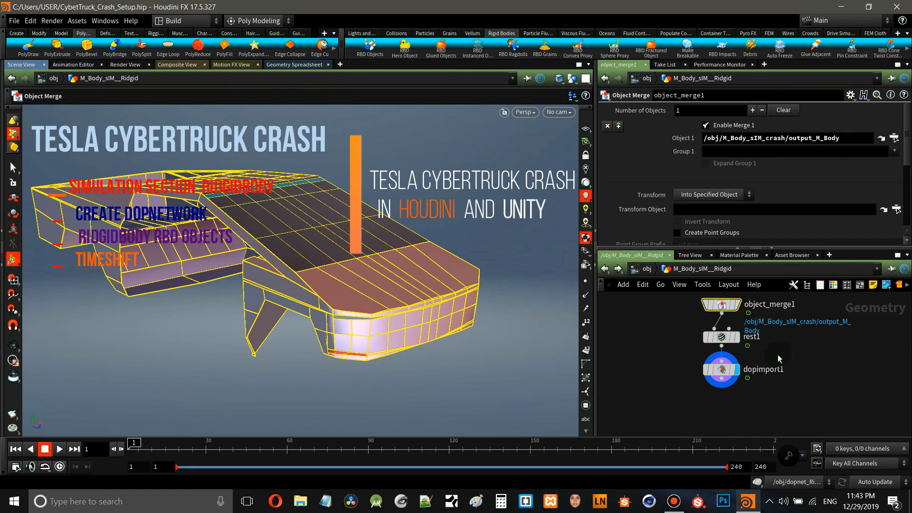
pyautogui.scroll(5, 762, 373)
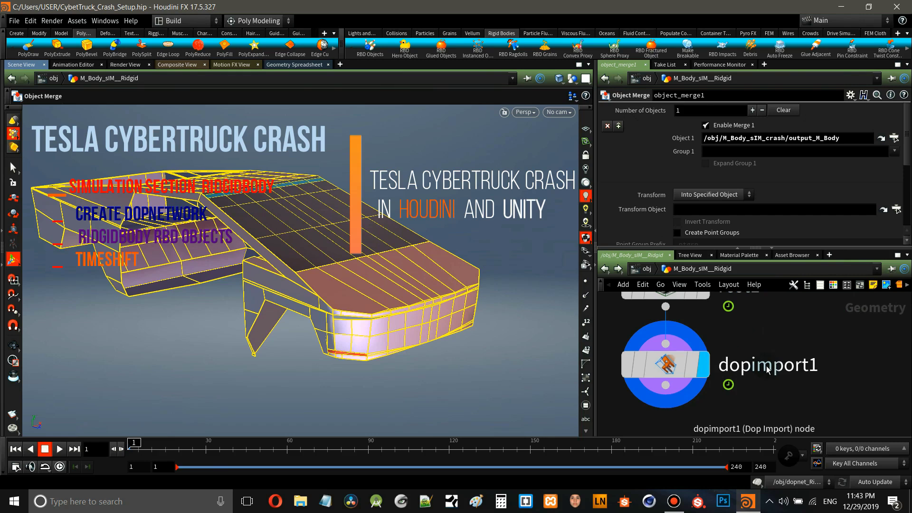
pyautogui.click(673, 363)
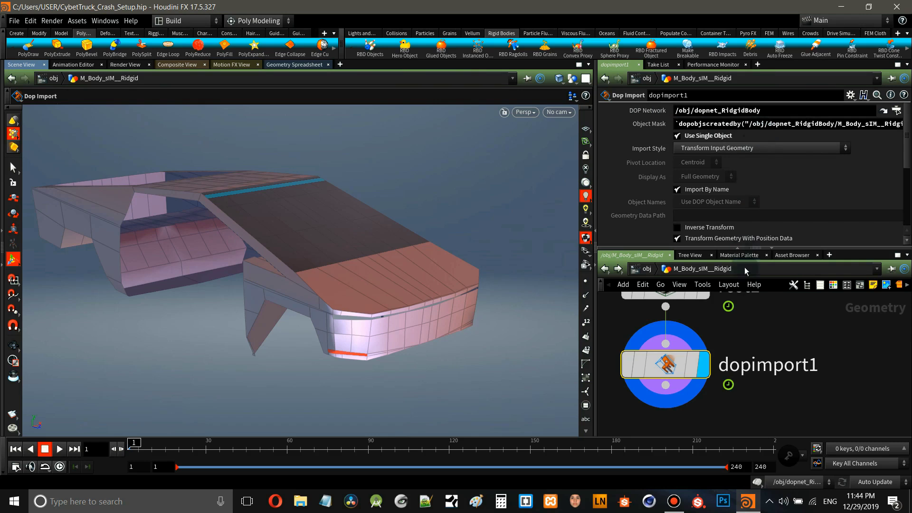
# Open dopnet_RidgidBody and move the body object, merge2 and rigid body solver nodes together away from merge1
pyautogui.click(647, 269)
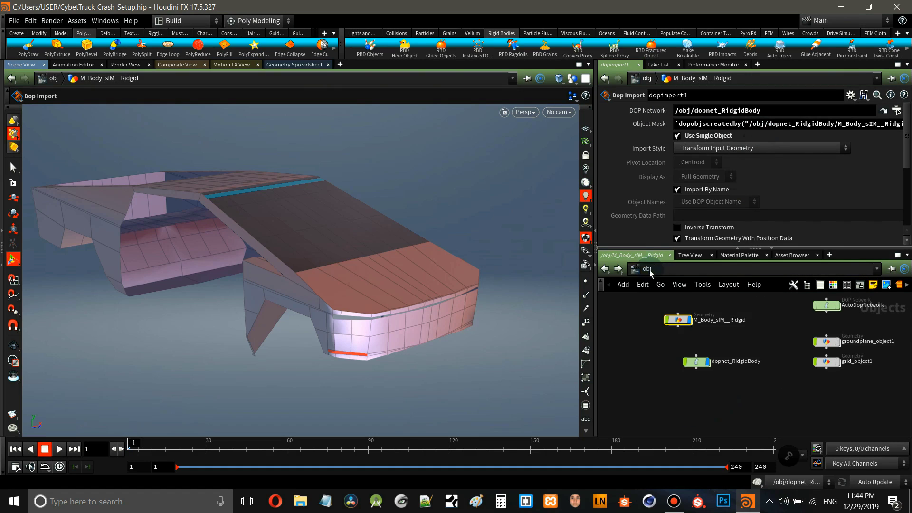
pyautogui.doubleClick(696, 363)
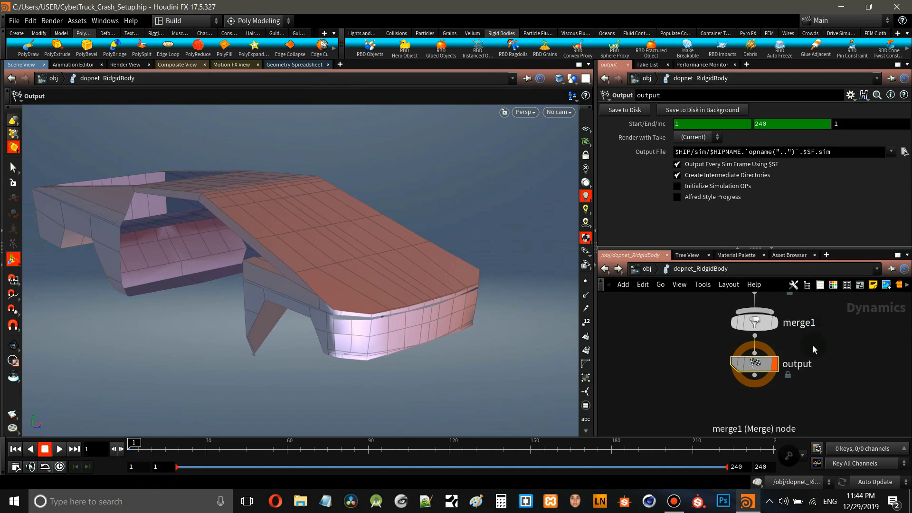
pyautogui.scroll(3, 804, 375)
pyautogui.scroll(-3, 804, 376)
pyautogui.scroll(-3, 825, 323)
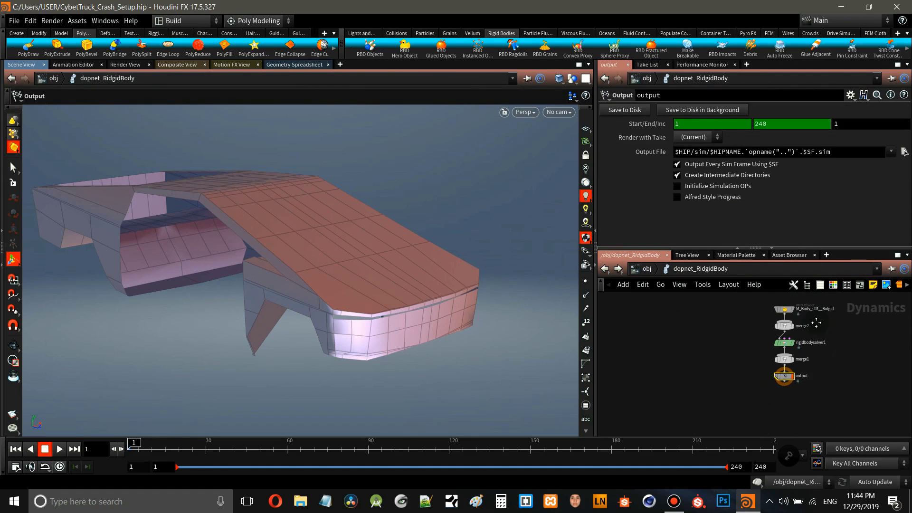
pyautogui.moveTo(809, 323); pyautogui.dragTo(742, 328, button='middle')
pyautogui.moveTo(786, 305); pyautogui.dragTo(812, 357)
pyautogui.scroll(3, 756, 356)
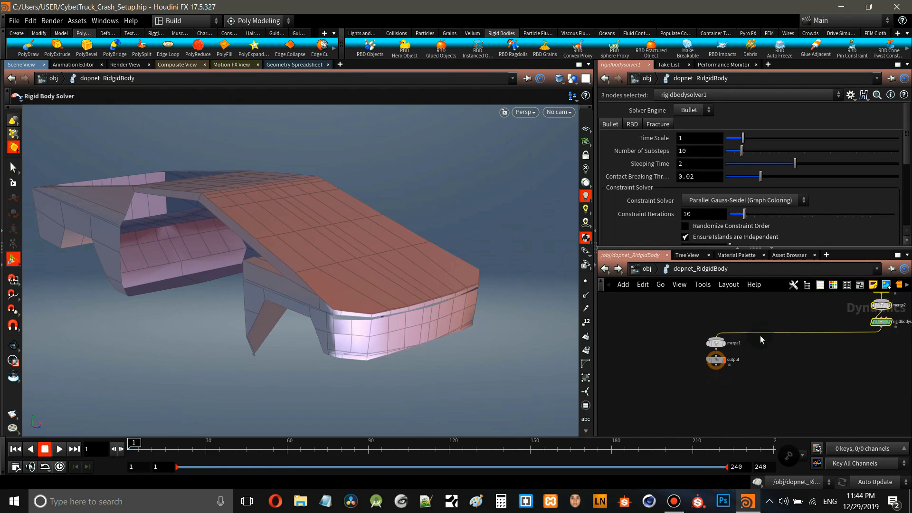
# Lower the output node and insert a Gravity Force node on the wire between merge1 and output
pyautogui.moveTo(768, 339); pyautogui.dragTo(820, 316, button='middle')
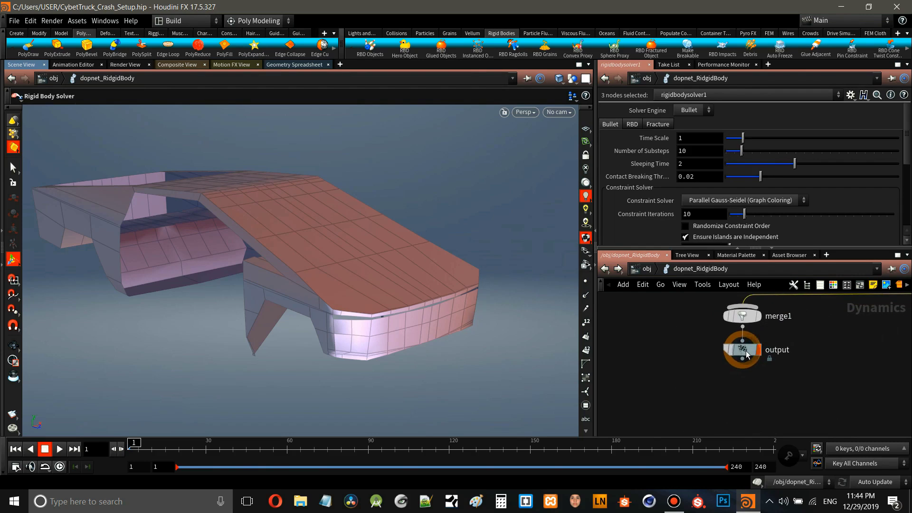
pyautogui.moveTo(753, 350); pyautogui.dragTo(756, 404)
pyautogui.moveTo(820, 356); pyautogui.dragTo(768, 338, button='middle')
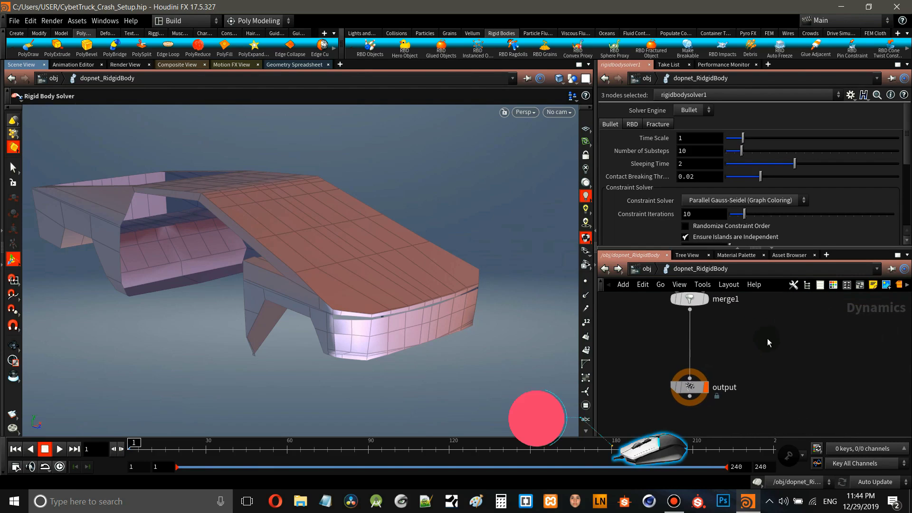
pyautogui.rightClick(792, 352)
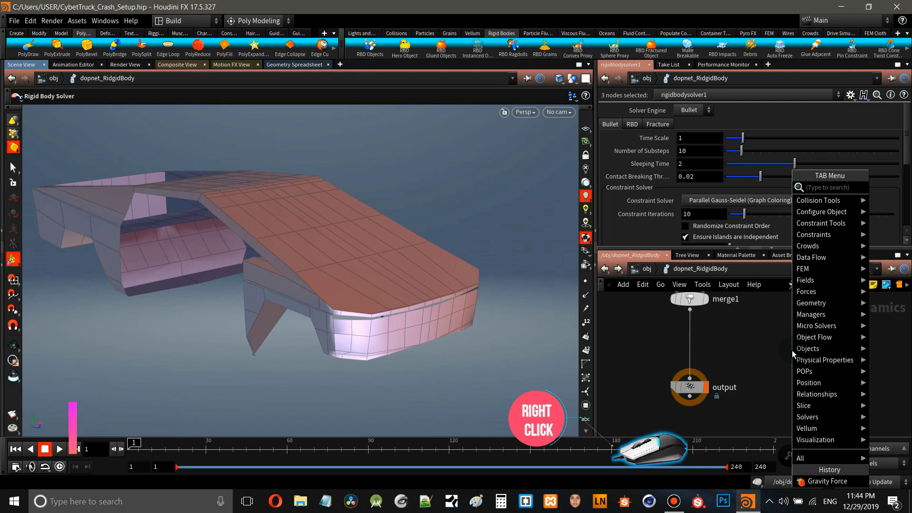
pyautogui.write('g')
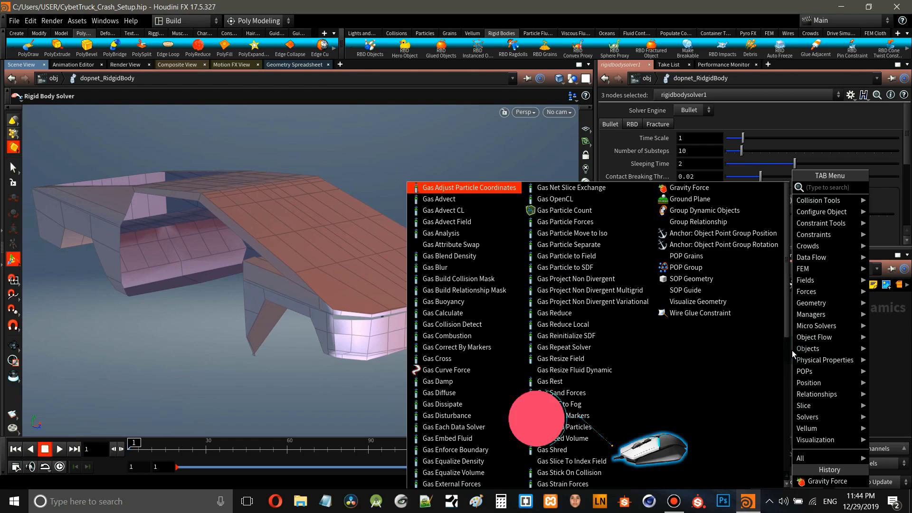
pyautogui.click(698, 187)
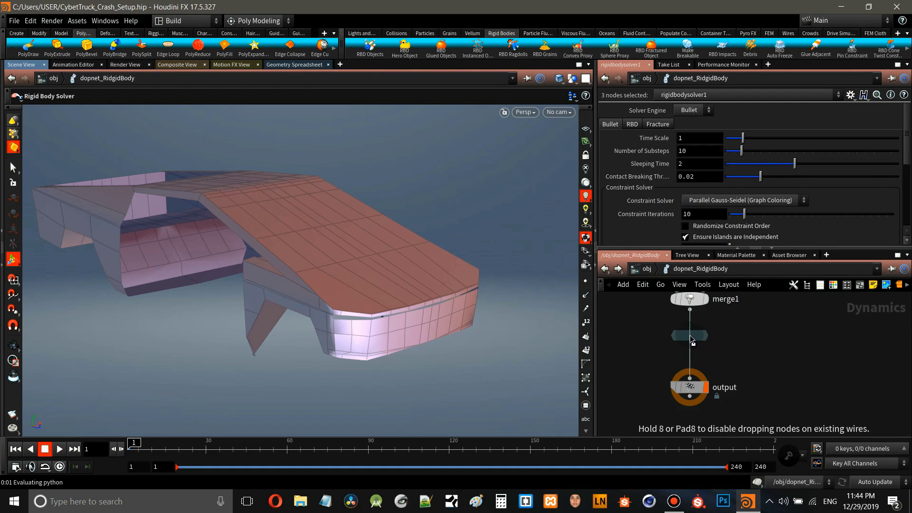
pyautogui.click(703, 341)
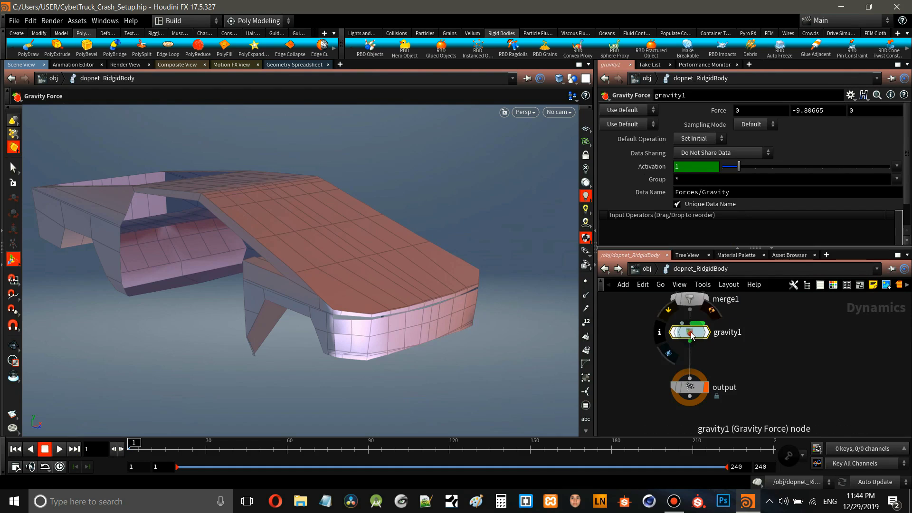
pyautogui.moveTo(705, 343); pyautogui.dragTo(698, 341)
pyautogui.scroll(2, 734, 365)
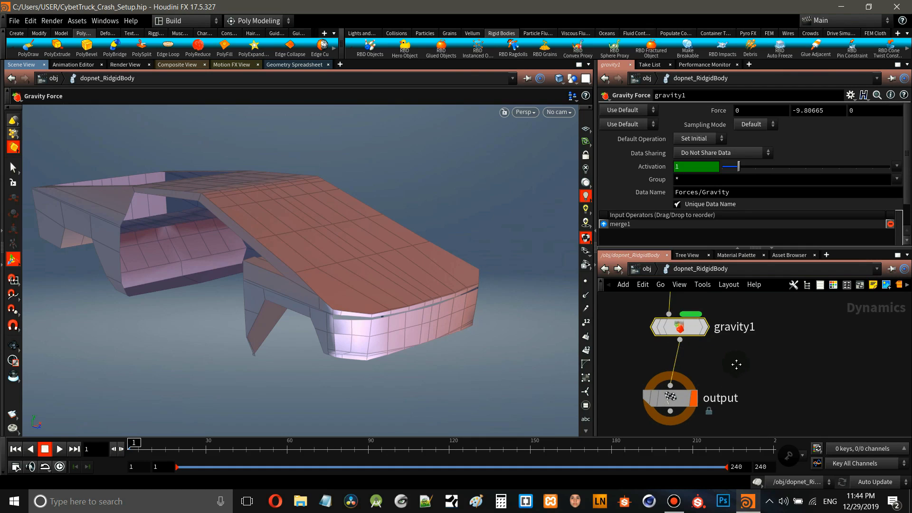
# Review the dopnet_RidgidBody network, from the rigid body solver branch through merge1 and gravity to the output
pyautogui.moveTo(737, 365); pyautogui.dragTo(778, 396, button='middle')
pyautogui.scroll(-3, 806, 373)
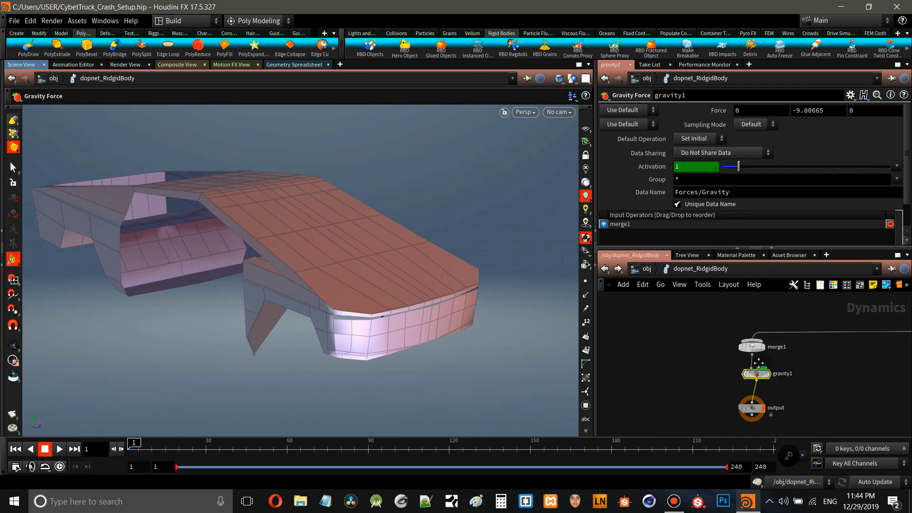
pyautogui.moveTo(759, 363); pyautogui.dragTo(685, 364, button='middle')
pyautogui.scroll(-3, 713, 365)
pyautogui.scroll(-2, 731, 365)
pyautogui.moveTo(745, 365); pyautogui.dragTo(793, 383, button='middle')
pyautogui.scroll(3, 735, 362)
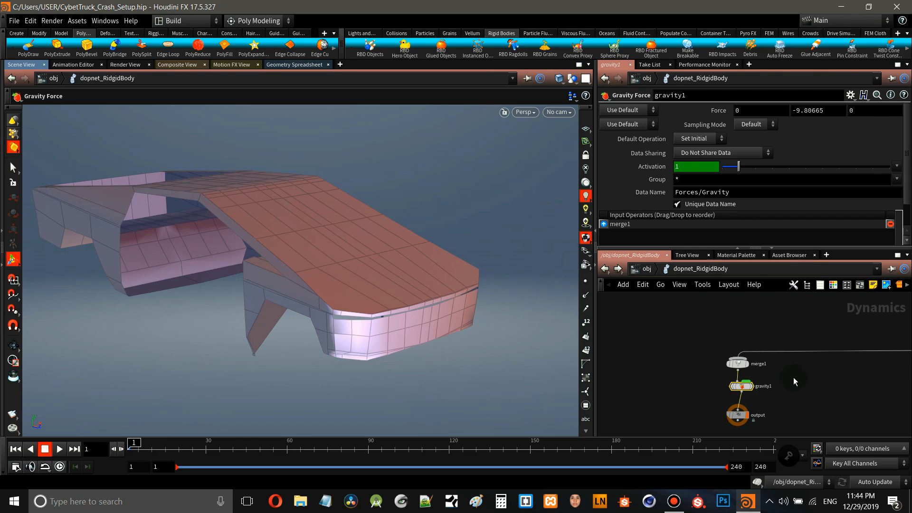
pyautogui.scroll(-2, 794, 379)
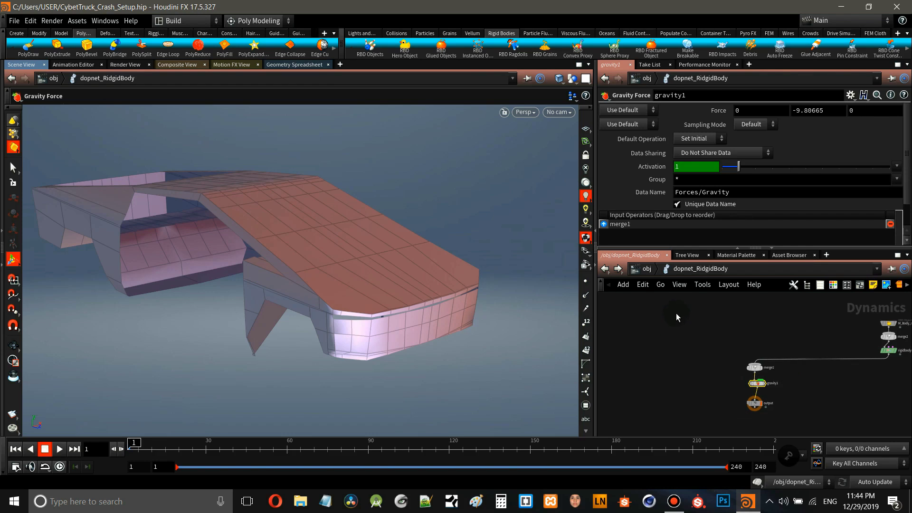
# Open AutoDopNetwork and copy its groundplane1, grid_object1, merge2 and staticsolver1 nodes
pyautogui.click(649, 270)
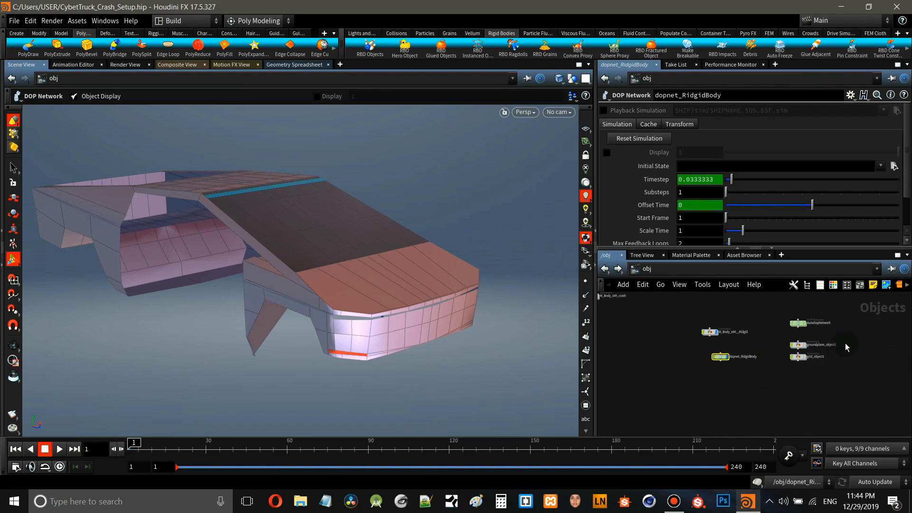
pyautogui.scroll(5, 826, 318)
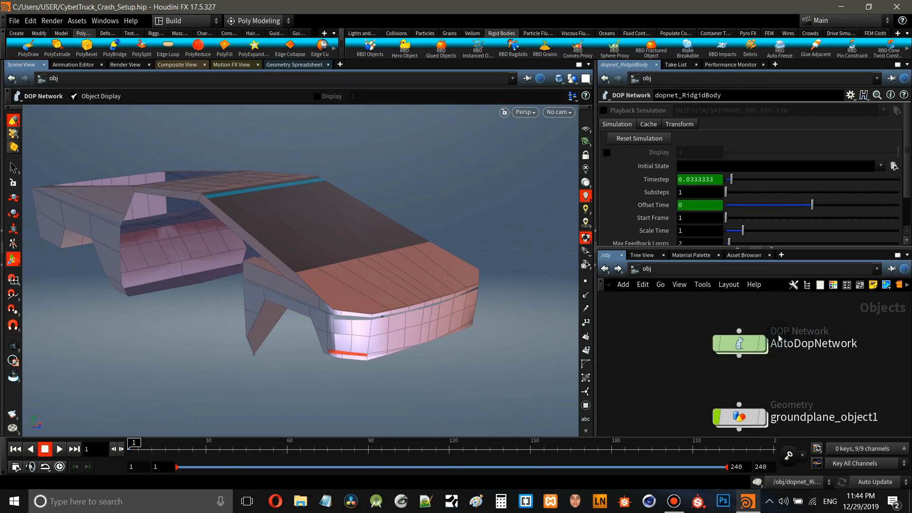
pyautogui.doubleClick(750, 345)
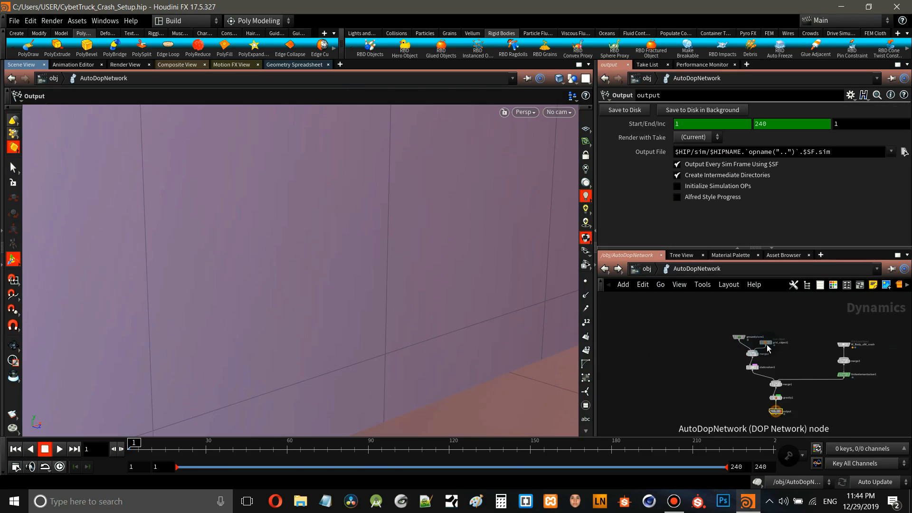
pyautogui.scroll(3, 777, 350)
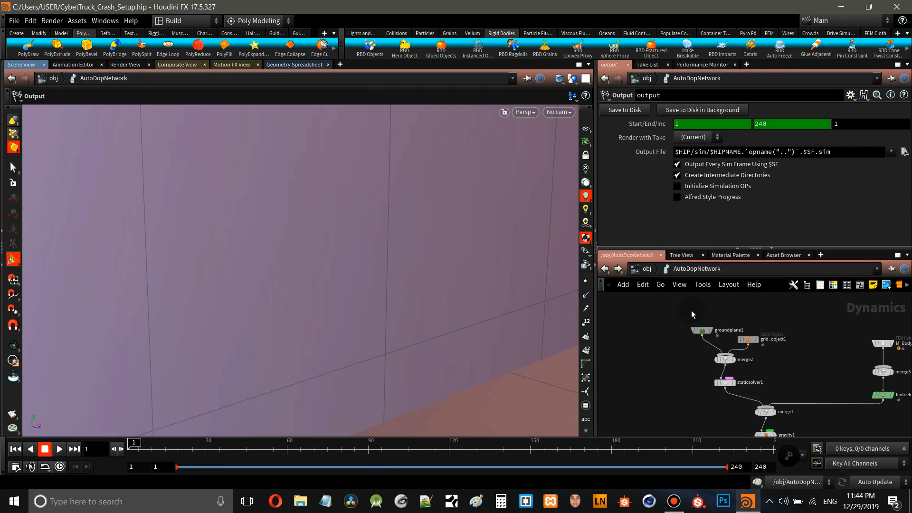
pyautogui.moveTo(716, 328); pyautogui.dragTo(745, 389)
pyautogui.scroll(3, 745, 389)
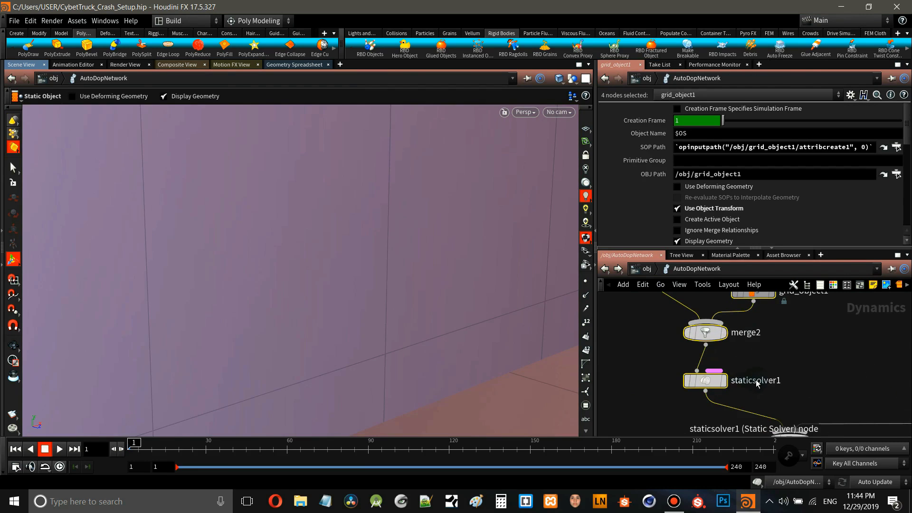
pyautogui.scroll(2, 758, 385)
pyautogui.scroll(-4, 770, 384)
pyautogui.hotkey('ctrl', 'c')
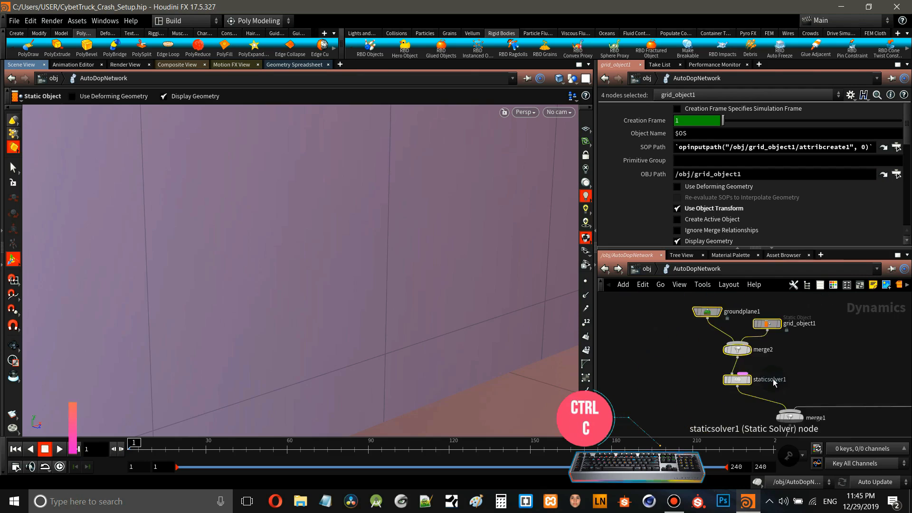
pyautogui.scroll(-3, 774, 380)
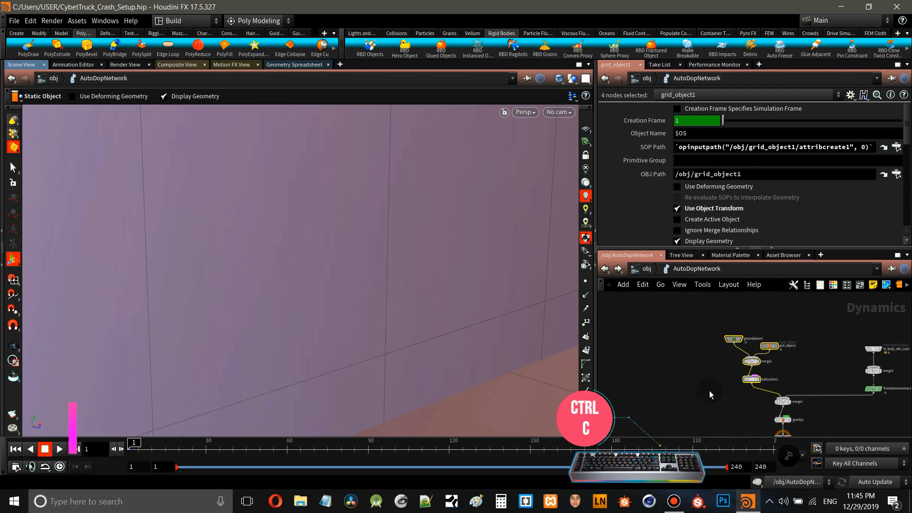
# Copy the ground plane, grid object, merge and static solver nodes from AutoDopNetwork and paste them into dopnet_RidgidBody
pyautogui.hotkey('ctrl', 'c')
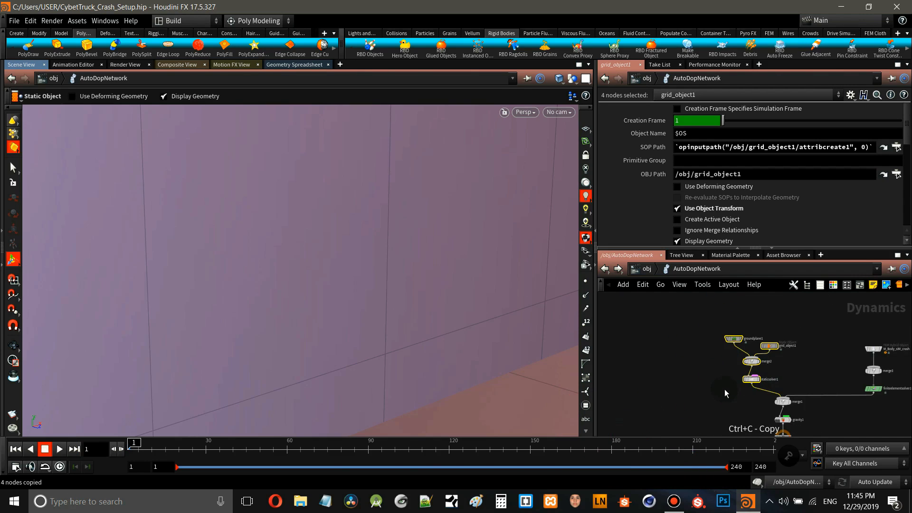
pyautogui.click(647, 268)
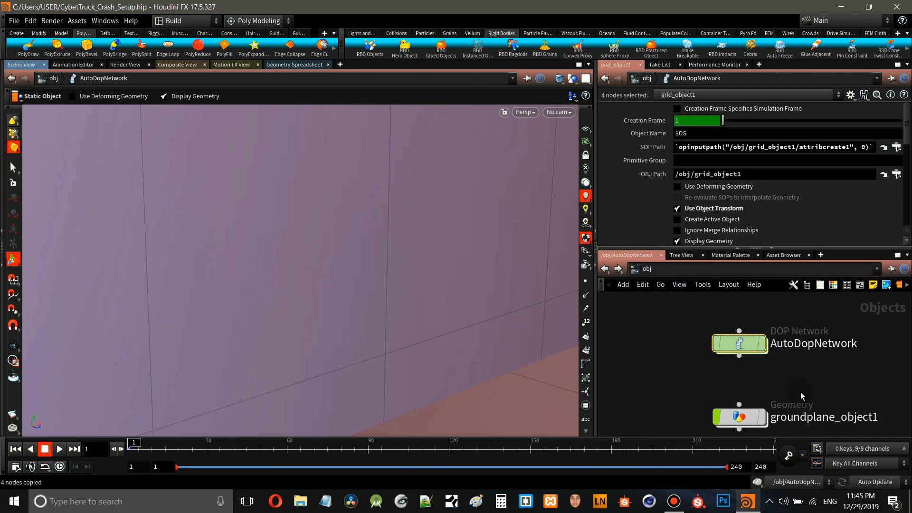
pyautogui.scroll(-5, 803, 396)
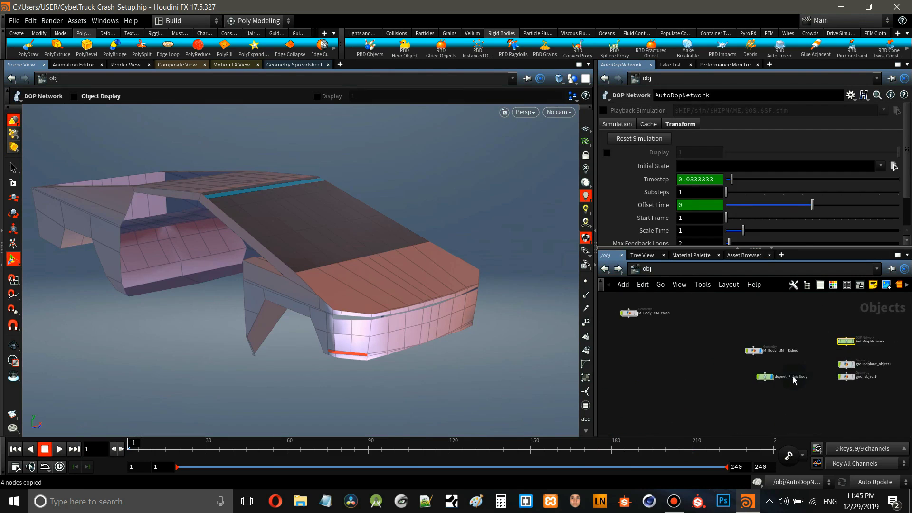
pyautogui.scroll(5, 694, 430)
pyautogui.press('i')
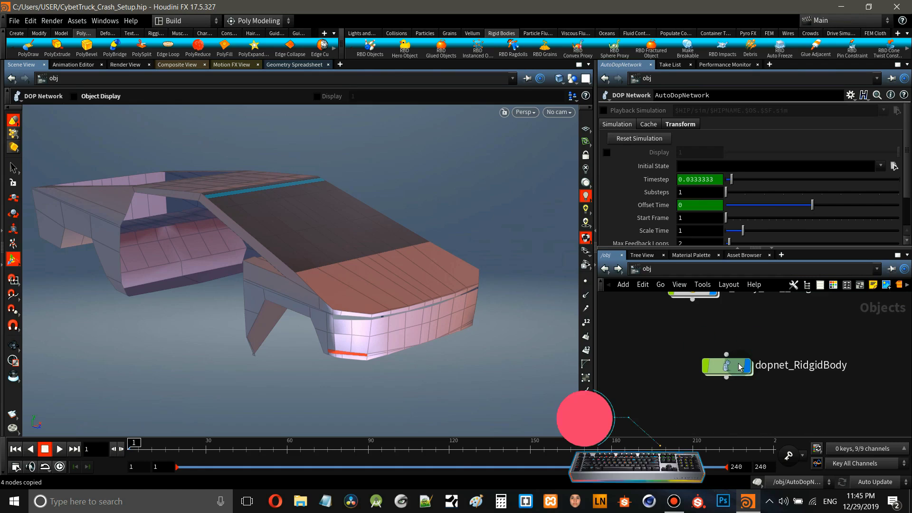
pyautogui.hotkey('ctrl', 'v')
pyautogui.moveTo(826, 391); pyautogui.dragTo(843, 409, button='middle')
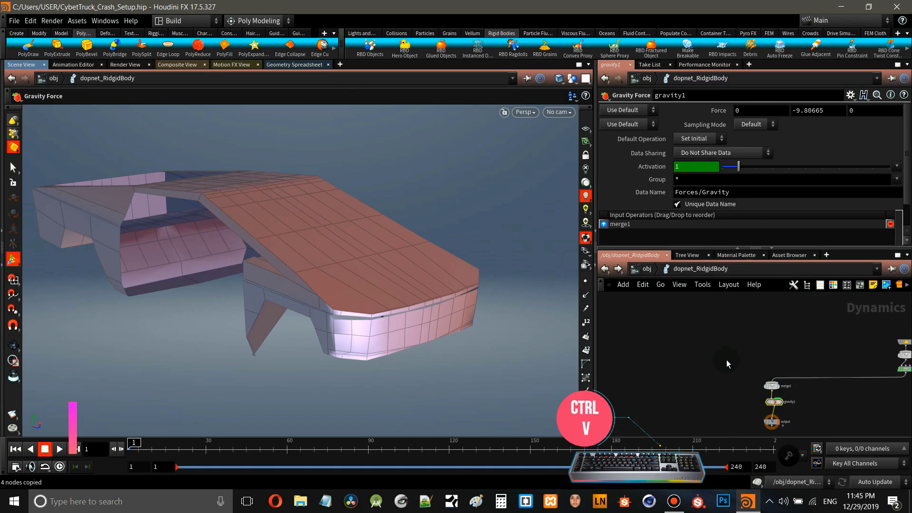
pyautogui.hotkey('ctrl', 'v')
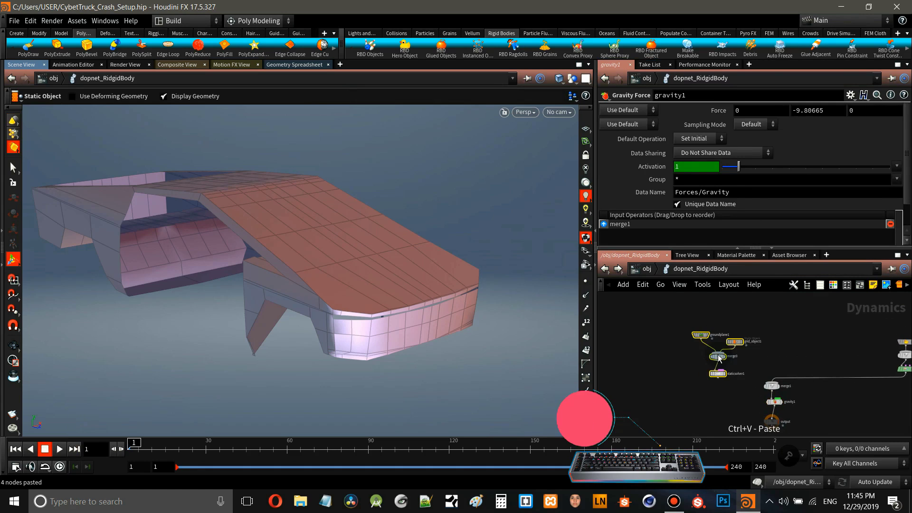
# Connect the output of staticsolver1 to the merge1 node in dopnet_RidgidBody
pyautogui.scroll(3, 797, 370)
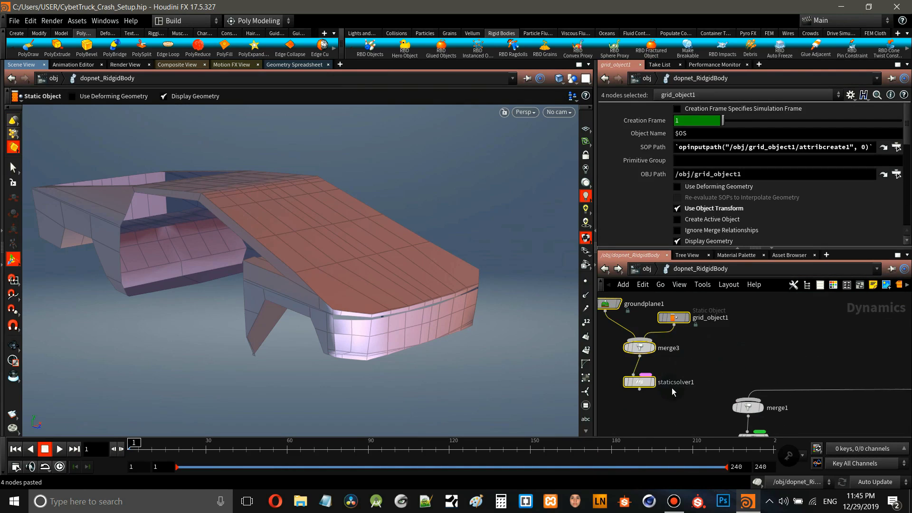
pyautogui.moveTo(689, 386)
pyautogui.mouseDown()
pyautogui.moveTo(714, 396)
pyautogui.moveTo(689, 383)
pyautogui.mouseUp()
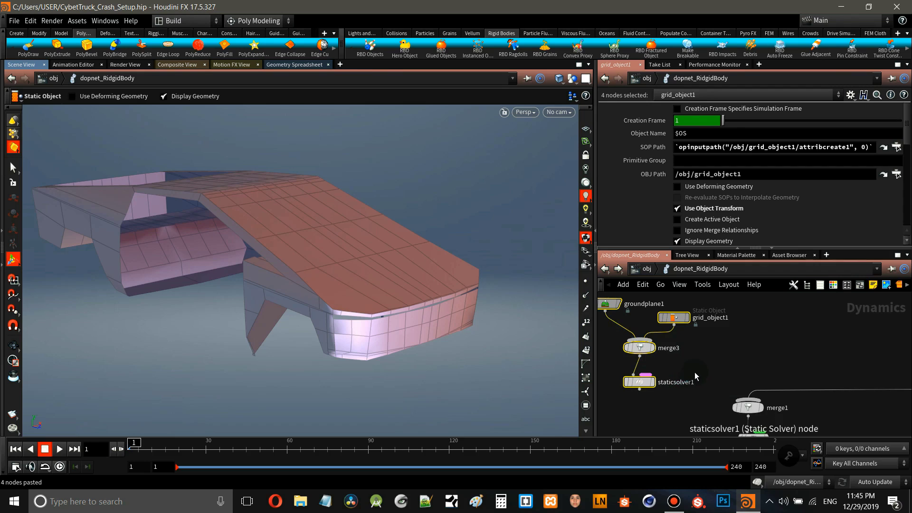
pyautogui.click(660, 404)
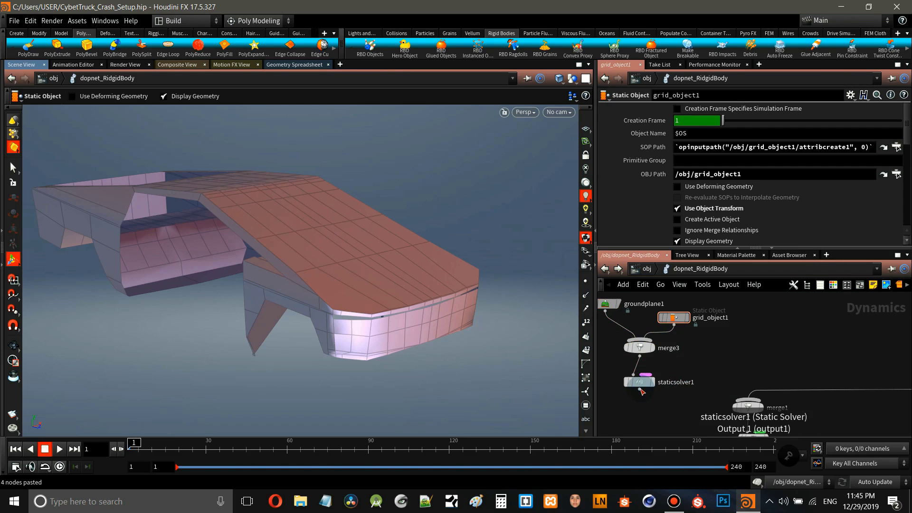
pyautogui.moveTo(640, 390); pyautogui.dragTo(743, 399)
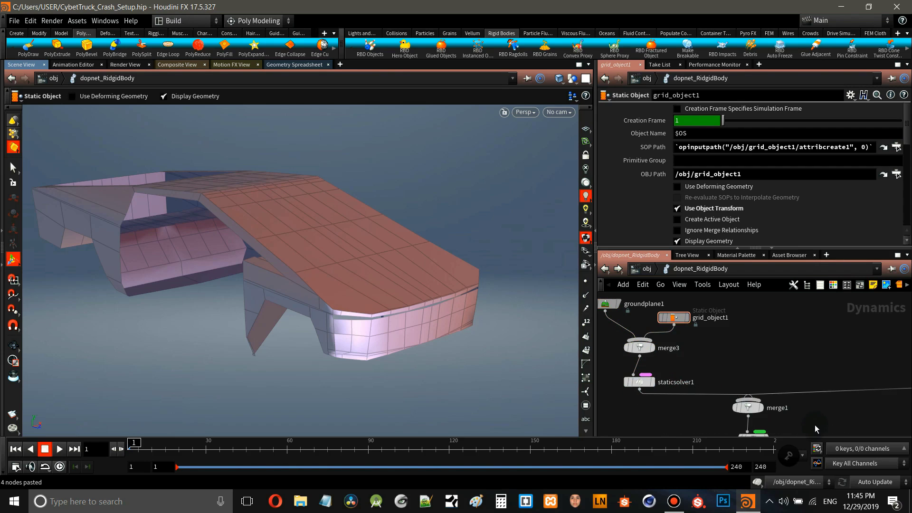
pyautogui.scroll(-3, 769, 381)
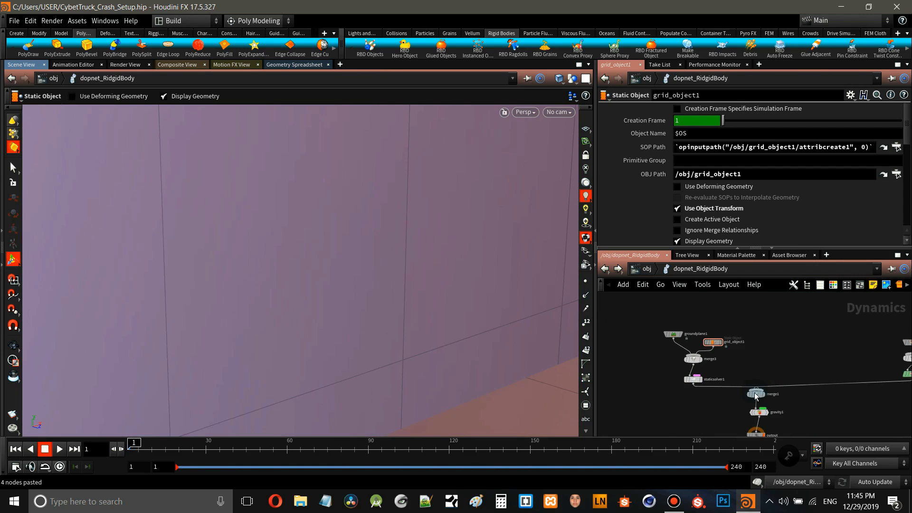
# Reorder the input operators of merge1 so that staticsolver1 comes before rigidbodysolver1
pyautogui.click(757, 395)
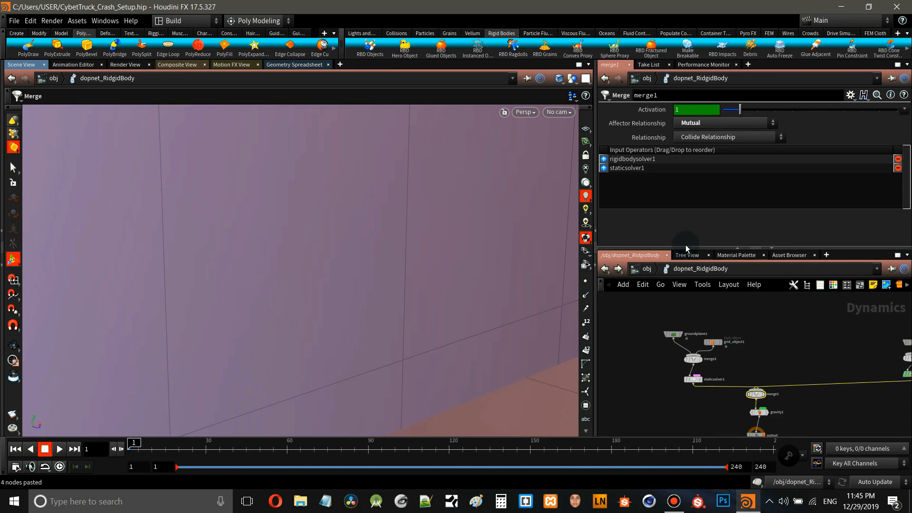
pyautogui.click(606, 159)
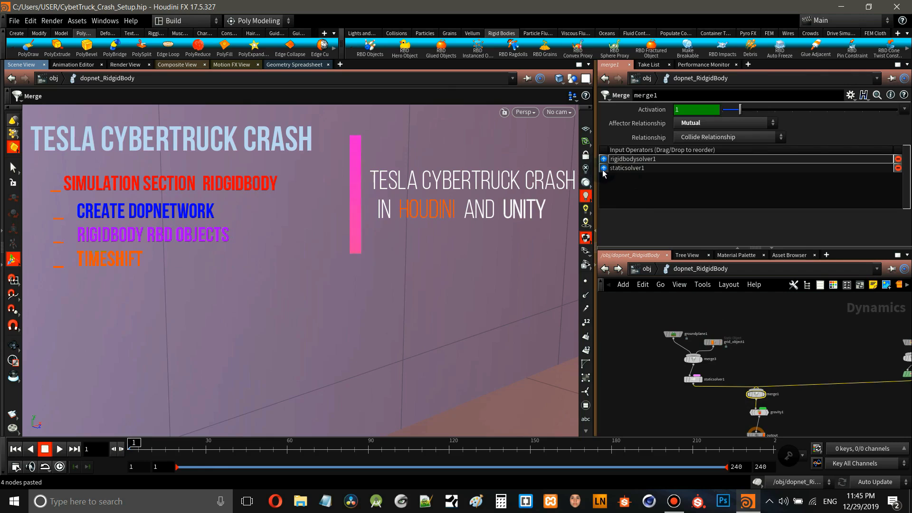
pyautogui.moveTo(604, 172); pyautogui.dragTo(604, 173)
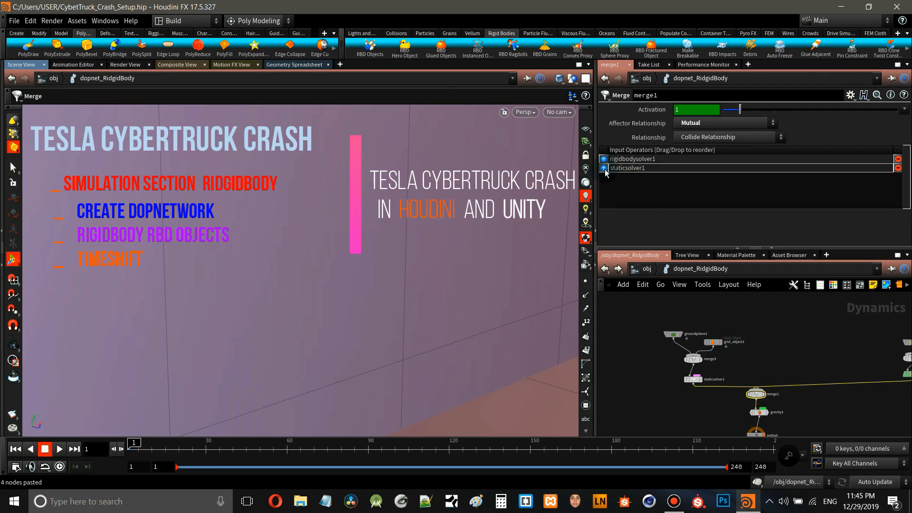
pyautogui.click(827, 414)
pyautogui.scroll(-3, 827, 411)
pyautogui.moveTo(826, 410); pyautogui.dragTo(806, 398, button='middle')
pyautogui.scroll(2, 773, 371)
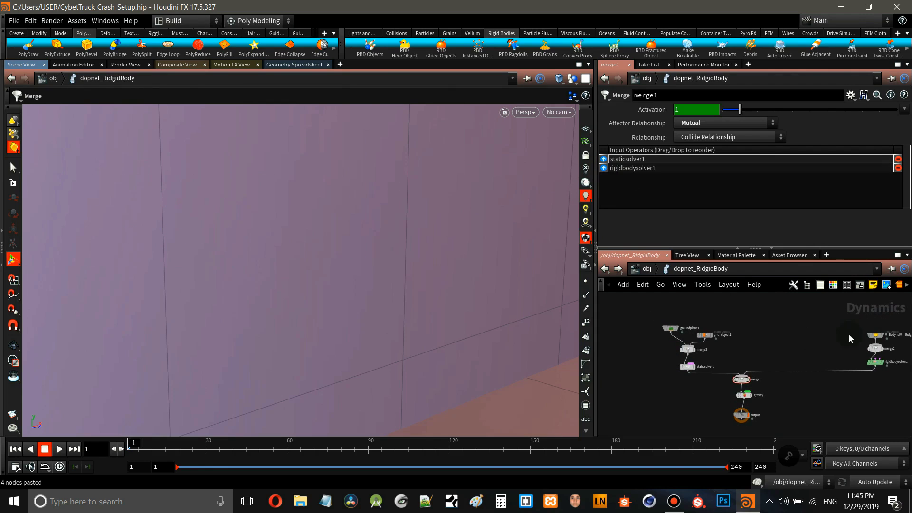
# Set the initial Z velocity of the M_Body_sIM__Ridgid RBD object to 7 so it heads for the wall
pyautogui.moveTo(826, 344); pyautogui.dragTo(758, 335, button='middle')
pyautogui.scroll(5, 843, 336)
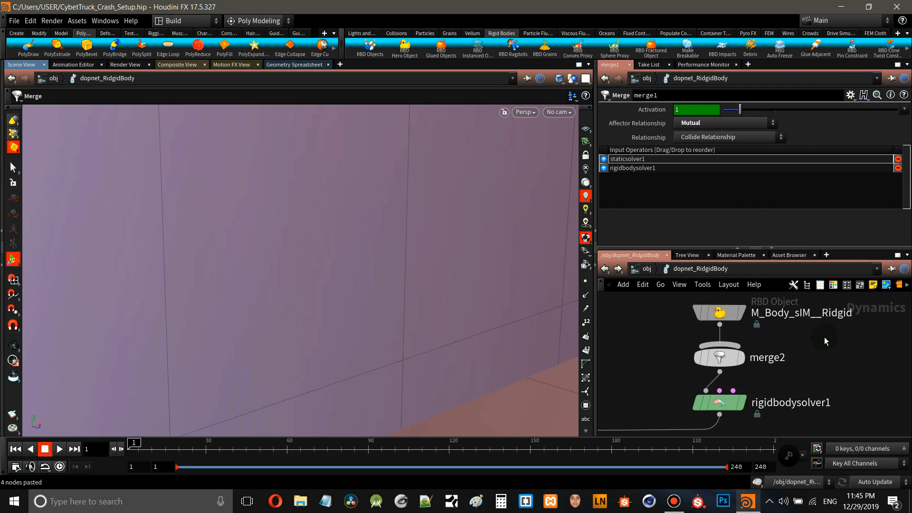
pyautogui.moveTo(825, 347); pyautogui.dragTo(820, 377, button='middle')
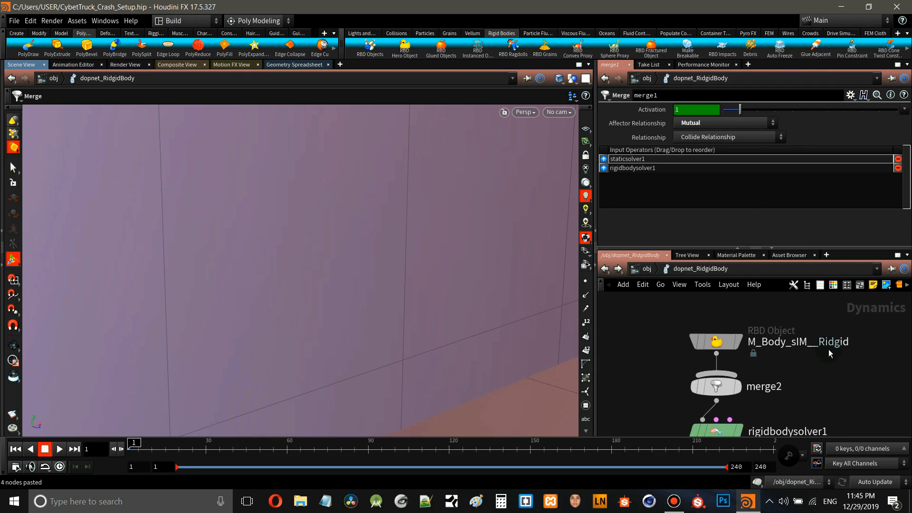
pyautogui.click(715, 343)
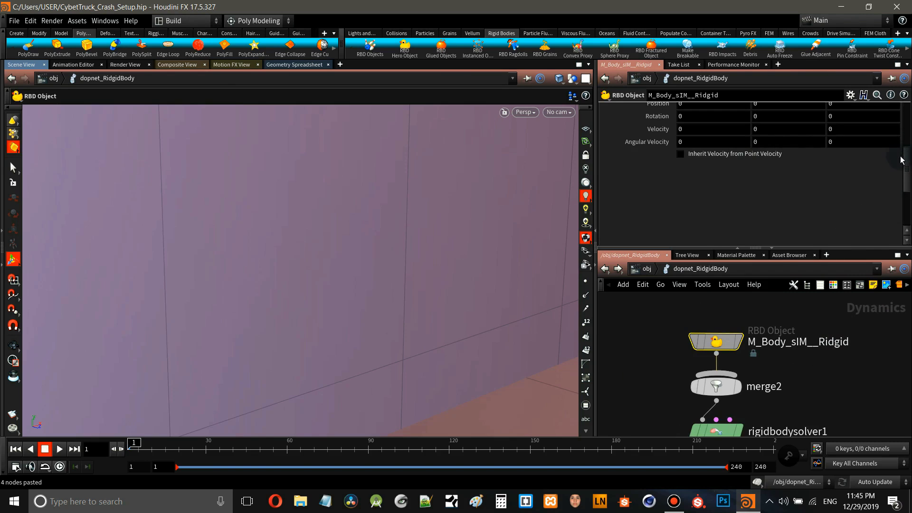
pyautogui.scroll(5, 906, 166)
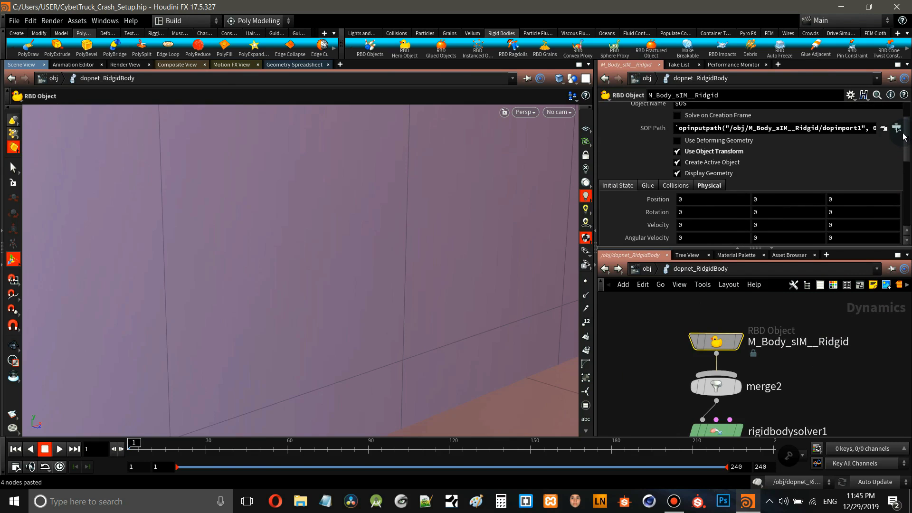
pyautogui.scroll(-2, 905, 143)
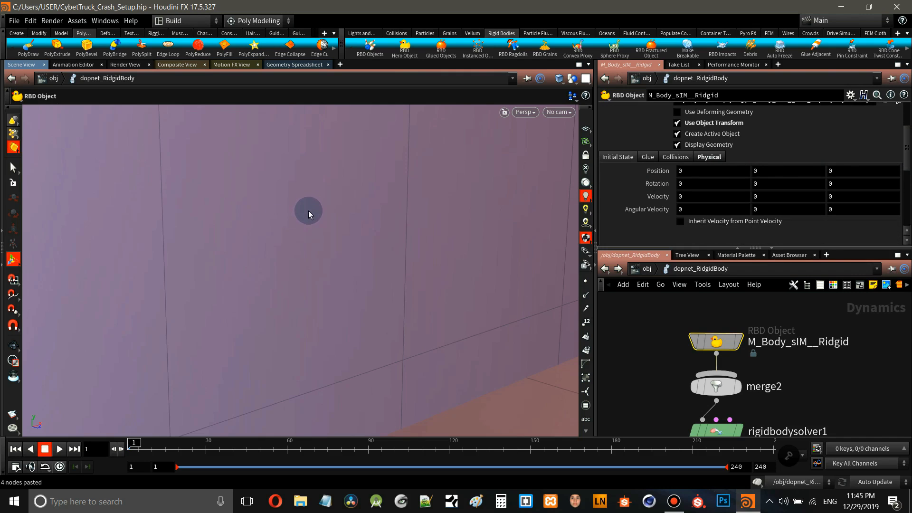
pyautogui.press('Escape')
pyautogui.moveTo(309, 210); pyautogui.dragTo(157, 267)
pyautogui.press('Return')
pyautogui.moveTo(527, 333); pyautogui.dragTo(522, 304)
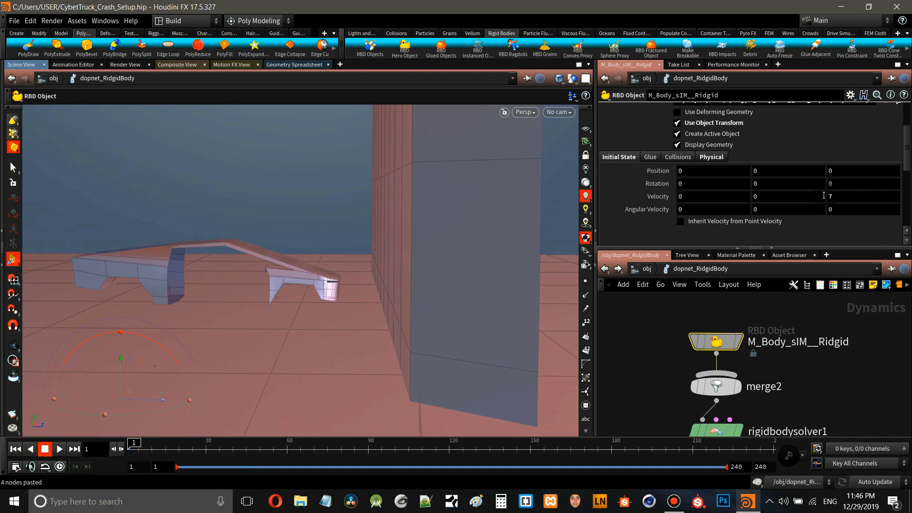
# Make output the active output node of dopnet_RidgidBody and go back up to the object level
pyautogui.scroll(-1, 824, 196)
pyautogui.scroll(-2, 813, 380)
pyautogui.moveTo(812, 379); pyautogui.dragTo(889, 325, button='middle')
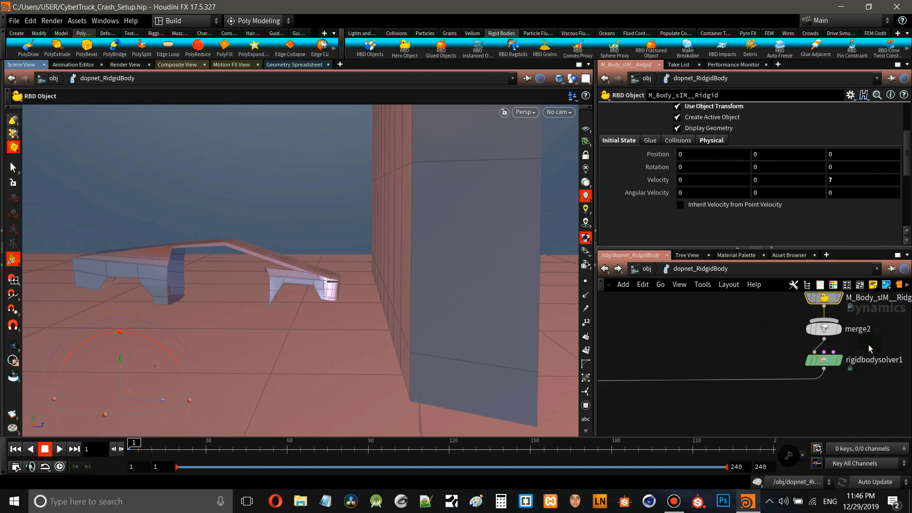
pyautogui.scroll(-2, 790, 414)
pyautogui.moveTo(790, 414); pyautogui.dragTo(753, 371, button='middle')
pyautogui.scroll(2, 727, 365)
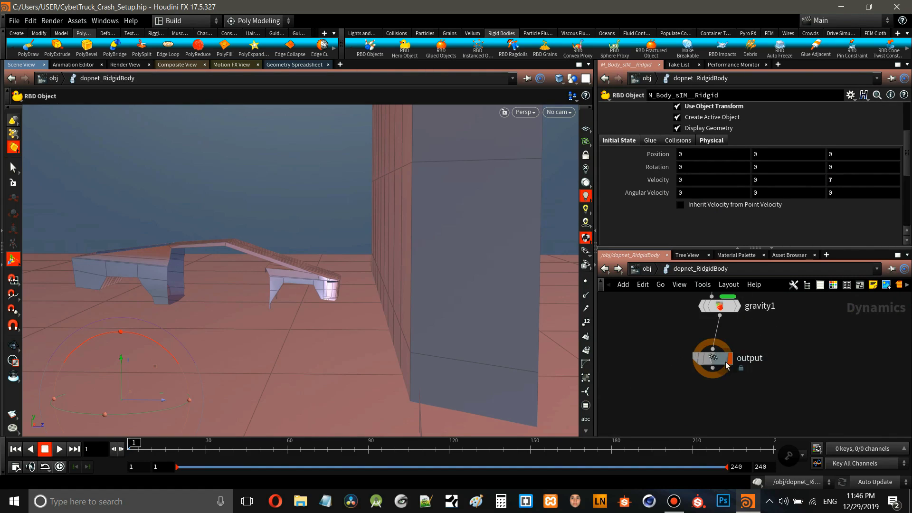
pyautogui.click(728, 365)
pyautogui.press('u')
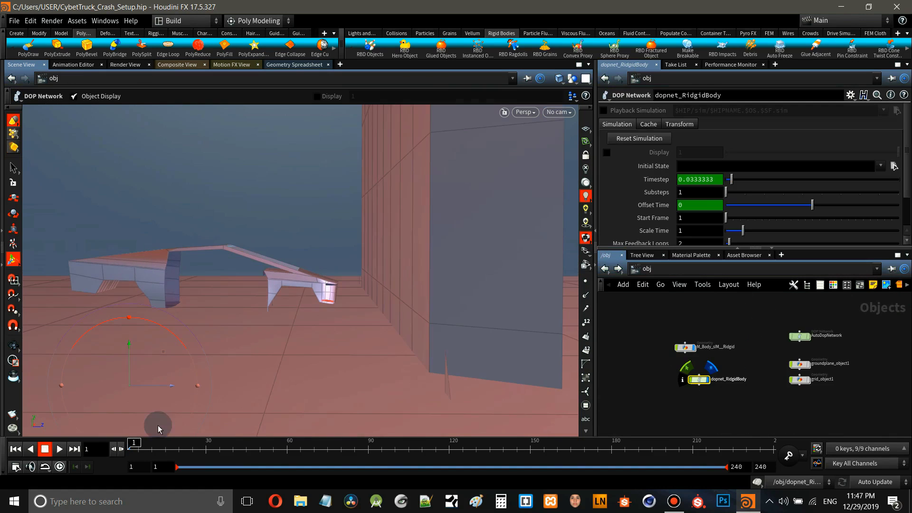
# Play the rigid-body crash simulation through the timeline and return to frame 1
pyautogui.click(59, 450)
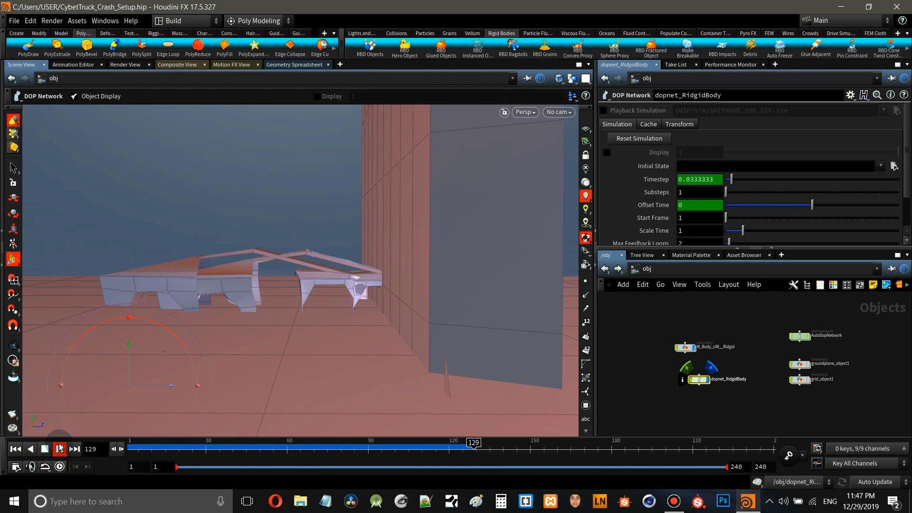
pyautogui.click(60, 448)
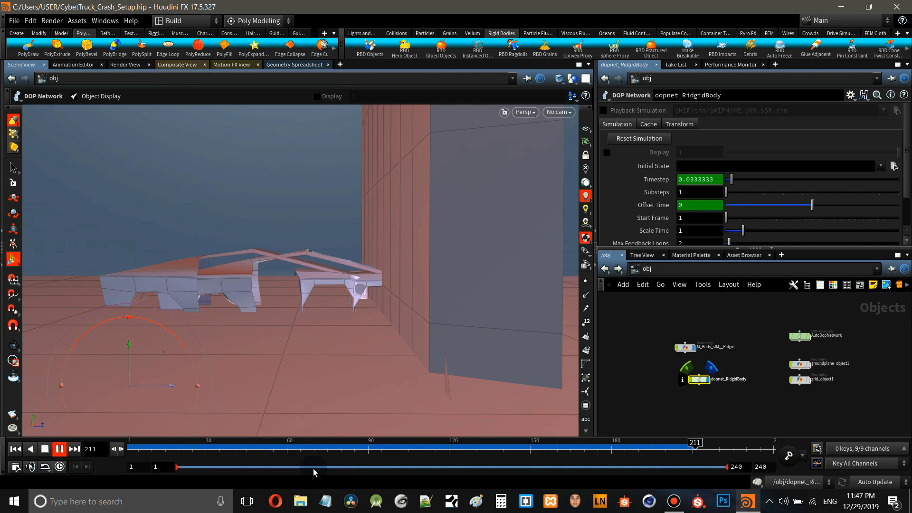
pyautogui.click(59, 452)
pyautogui.click(15, 452)
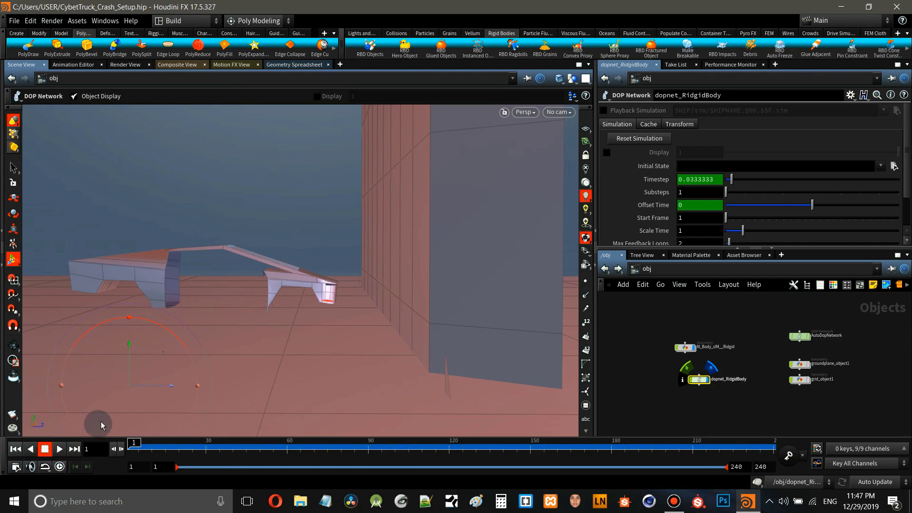
# Turn off the display of dopnet_RidgidBody, then briefly play the truck body's motion and rewind to frame 1
pyautogui.scroll(3, 702, 403)
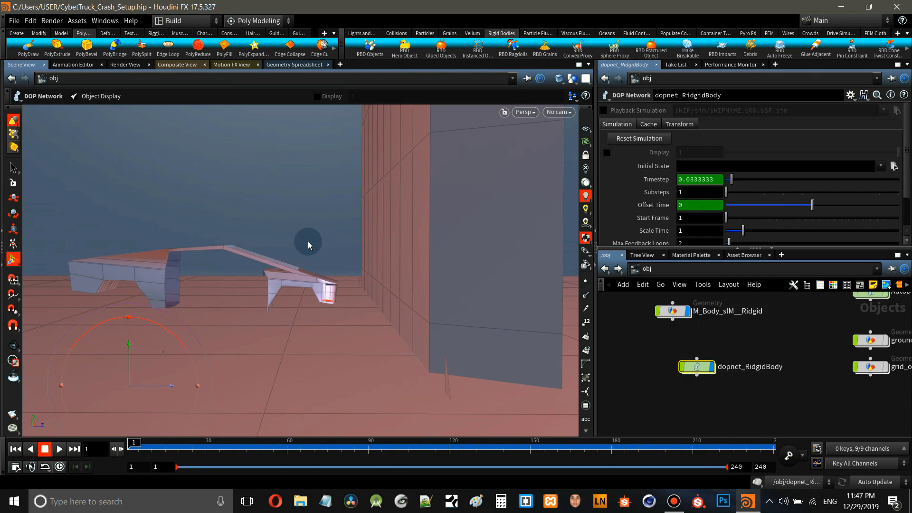
pyautogui.scroll(-2, 662, 360)
pyautogui.click(752, 386)
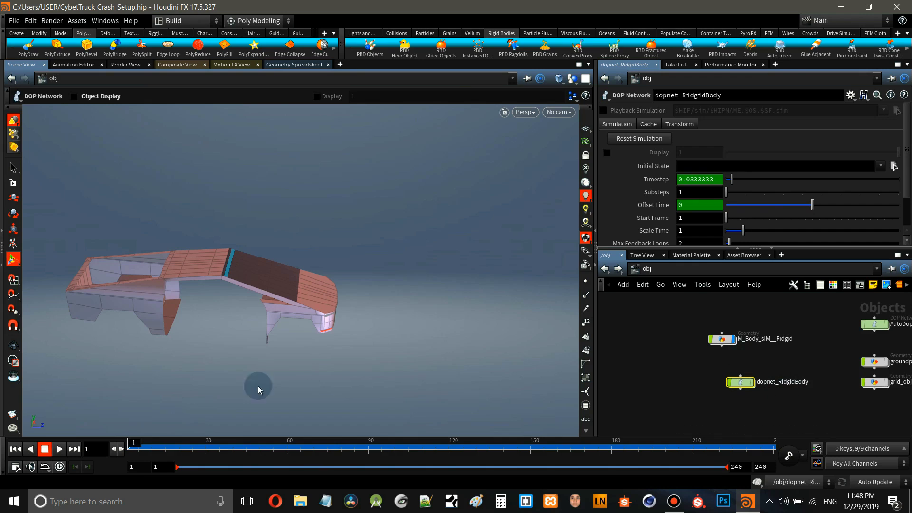
pyautogui.click(59, 449)
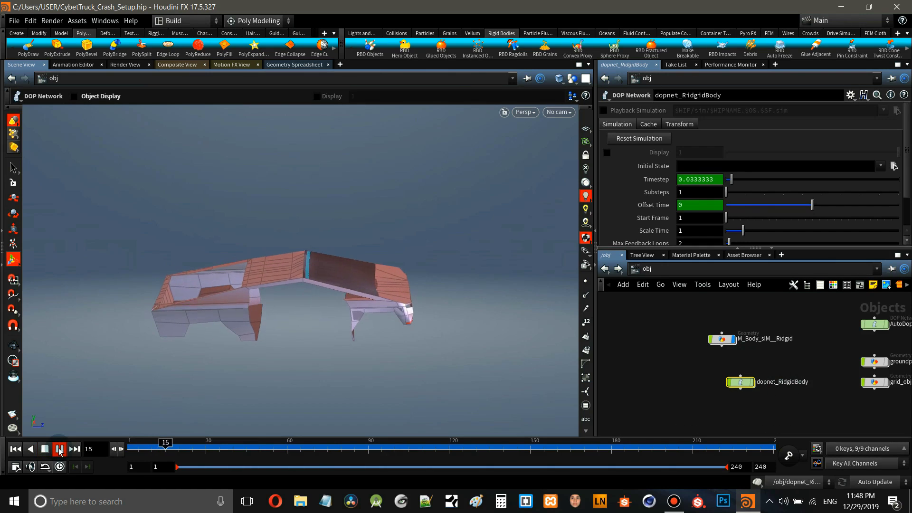
pyautogui.click(45, 449)
pyautogui.click(15, 449)
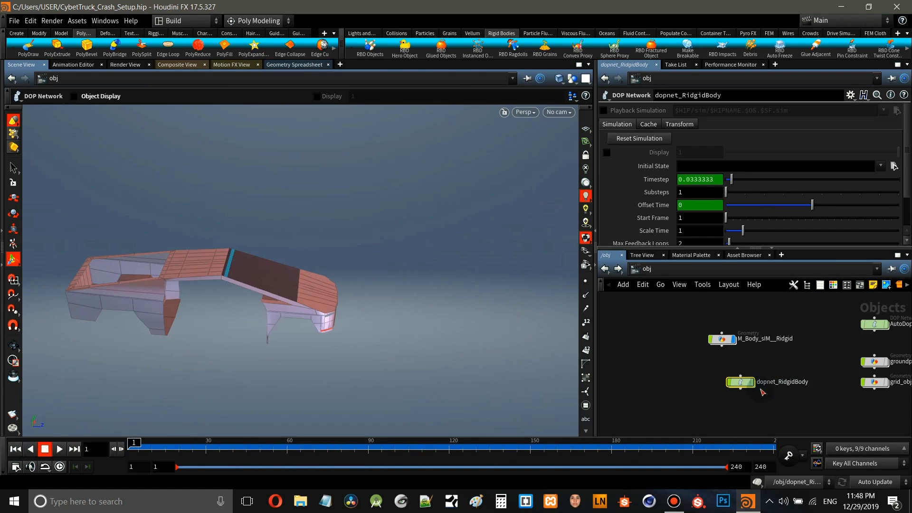
# Select the M_Body_sIM__Ridgid geometry object and switch the viewport to the Select tool
pyautogui.scroll(3, 779, 384)
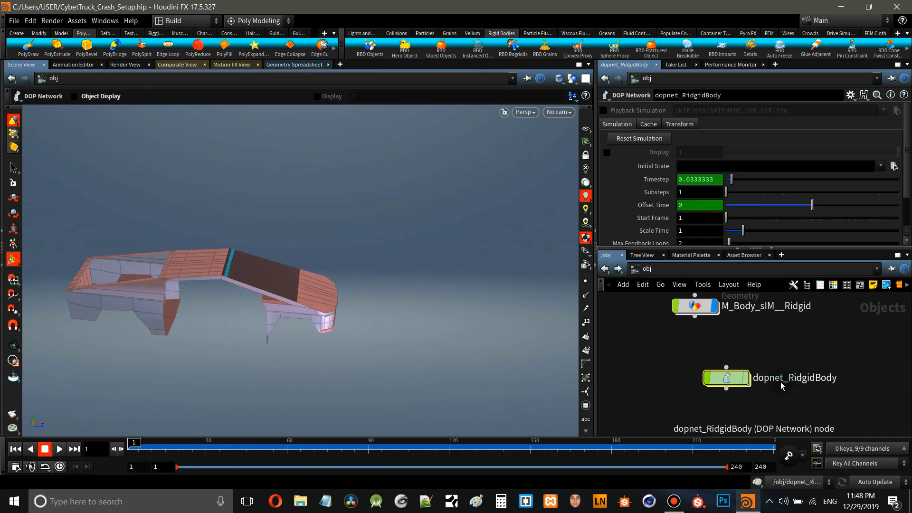
pyautogui.moveTo(793, 394); pyautogui.dragTo(842, 429, button='middle')
pyautogui.click(743, 340)
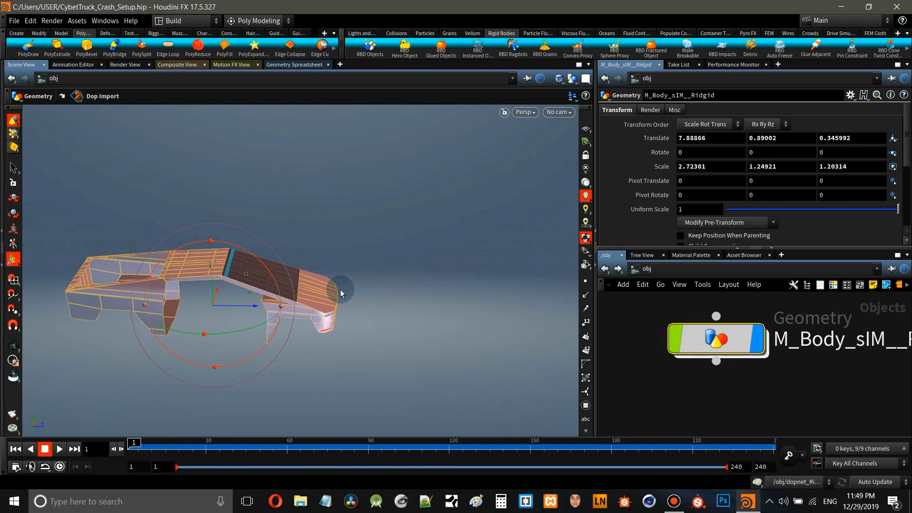
pyautogui.click(292, 350)
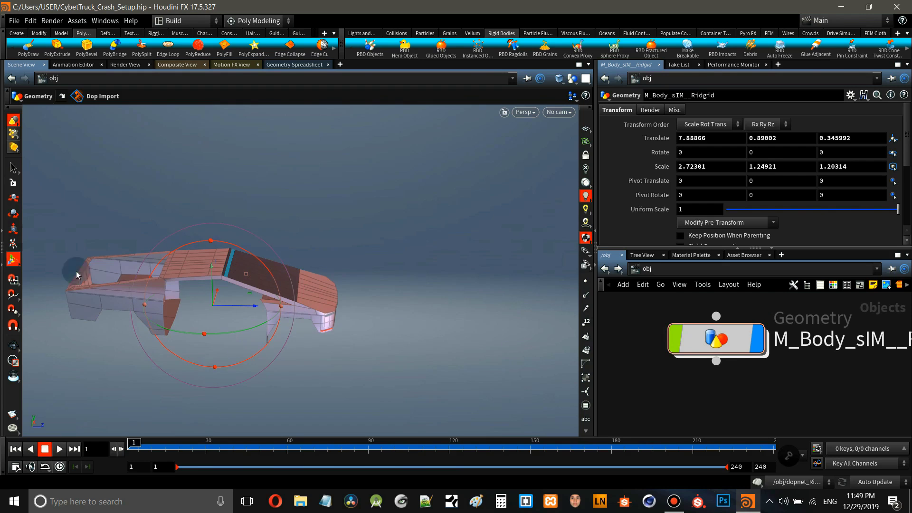
pyautogui.click(13, 168)
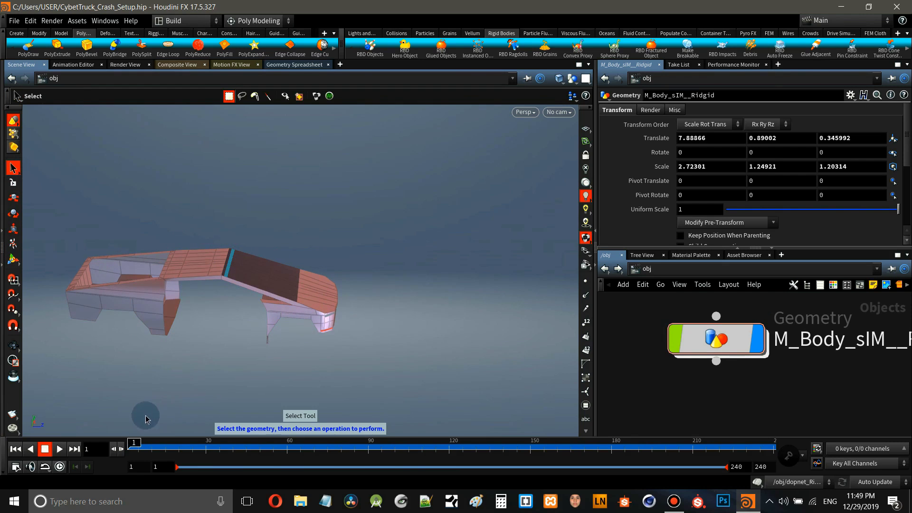
# Play the truck body's crash motion, stop it after the impact, and examine the deformed front end up close
pyautogui.click(60, 449)
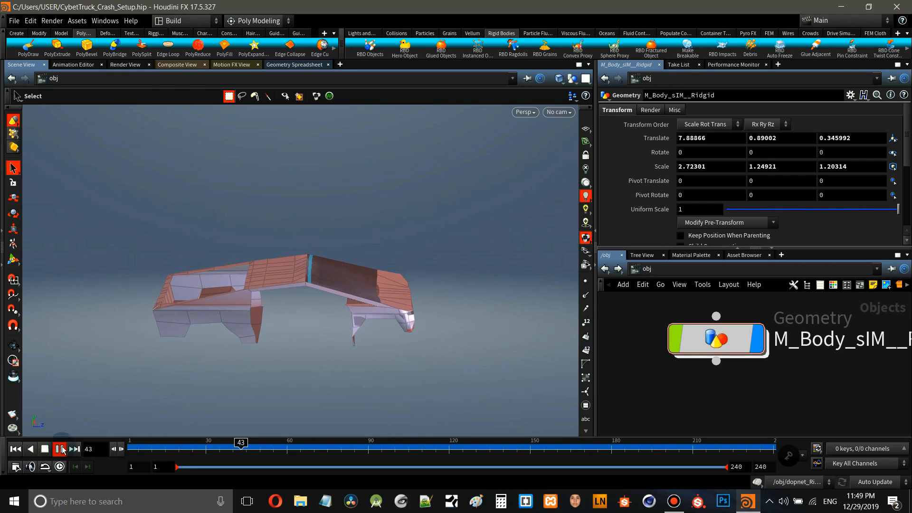
pyautogui.click(60, 449)
pyautogui.press('Escape')
pyautogui.moveTo(393, 269); pyautogui.dragTo(327, 275)
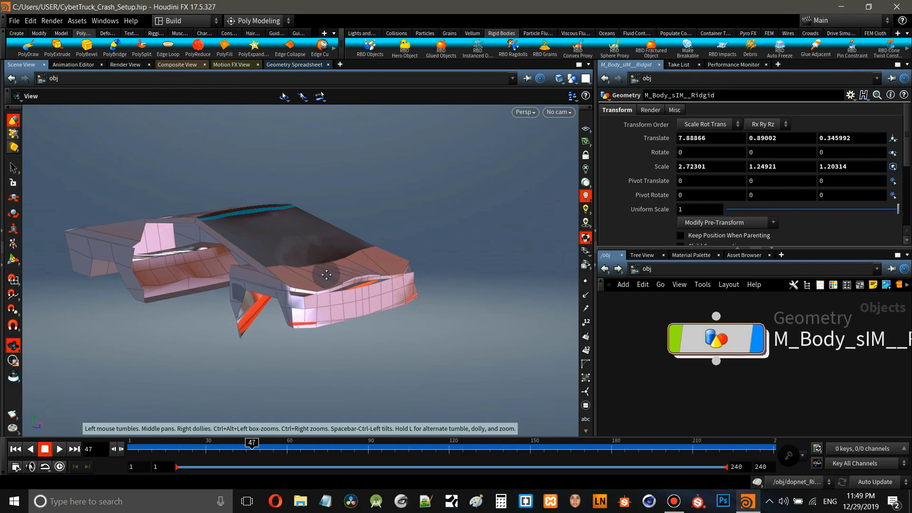
pyautogui.moveTo(327, 275); pyautogui.dragTo(285, 253, button='middle')
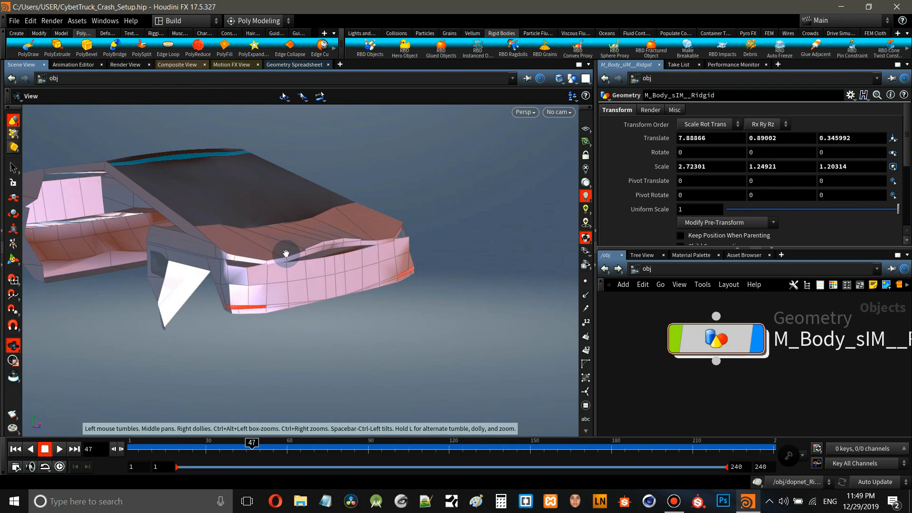
pyautogui.scroll(3, 285, 253)
pyautogui.press('s')
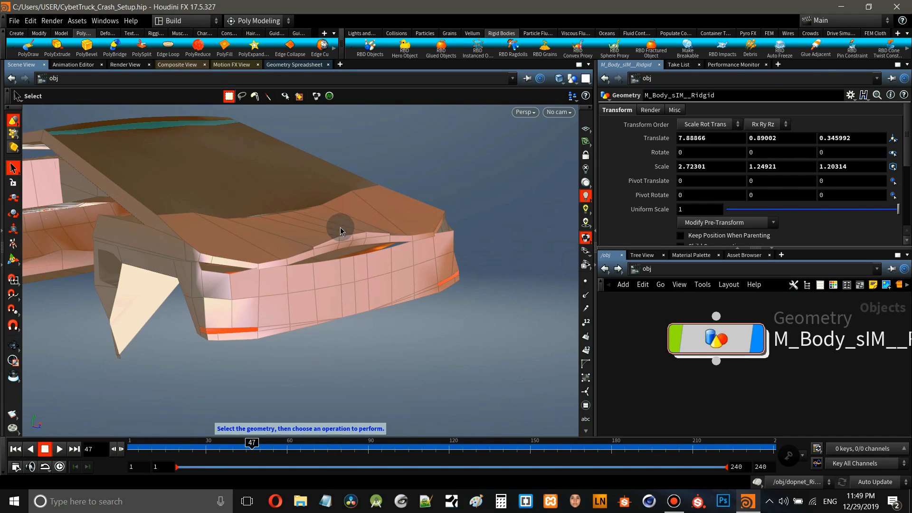
# Replay the front-end deformation from the start of the timeline, then stop and rewind to frame 1
pyautogui.click(15, 449)
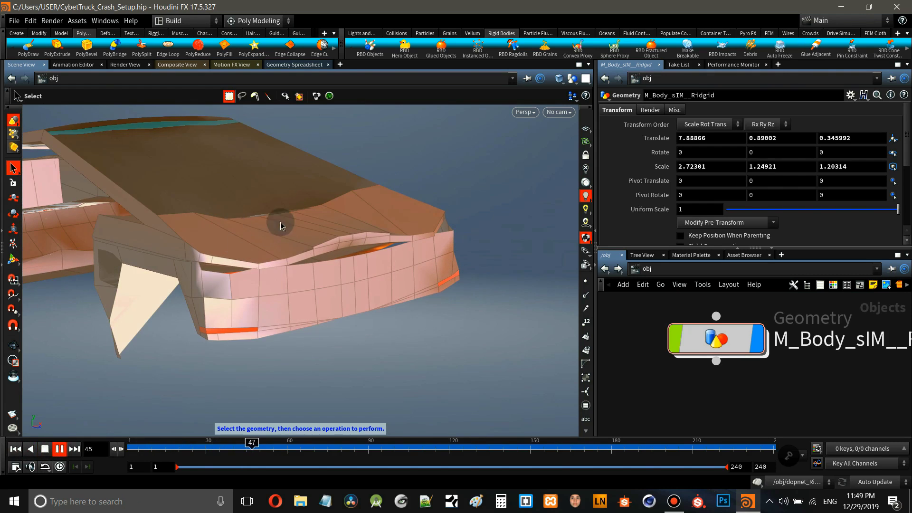
pyautogui.click(61, 450)
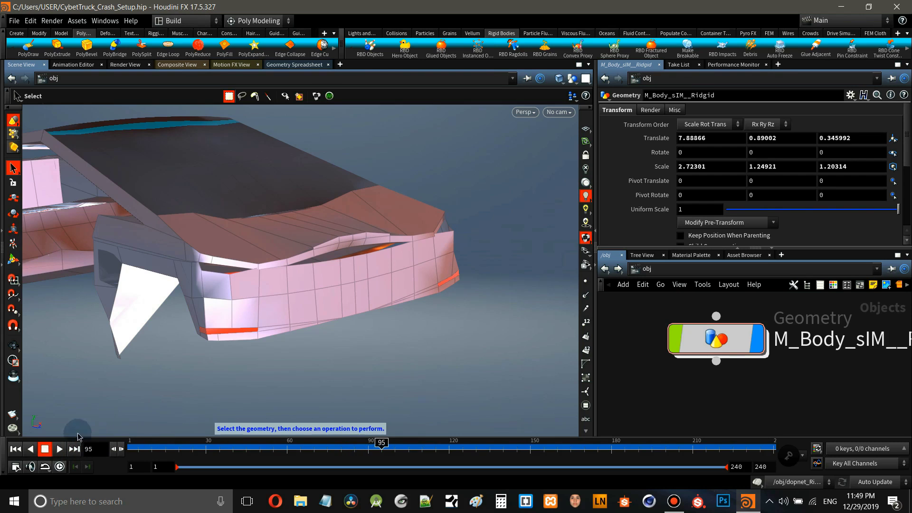
pyautogui.click(15, 449)
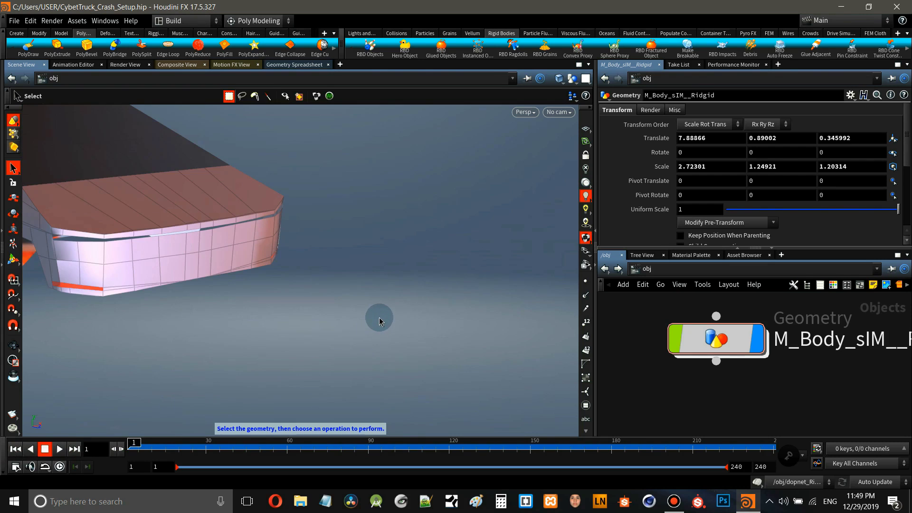
pyautogui.scroll(-7, 382, 317)
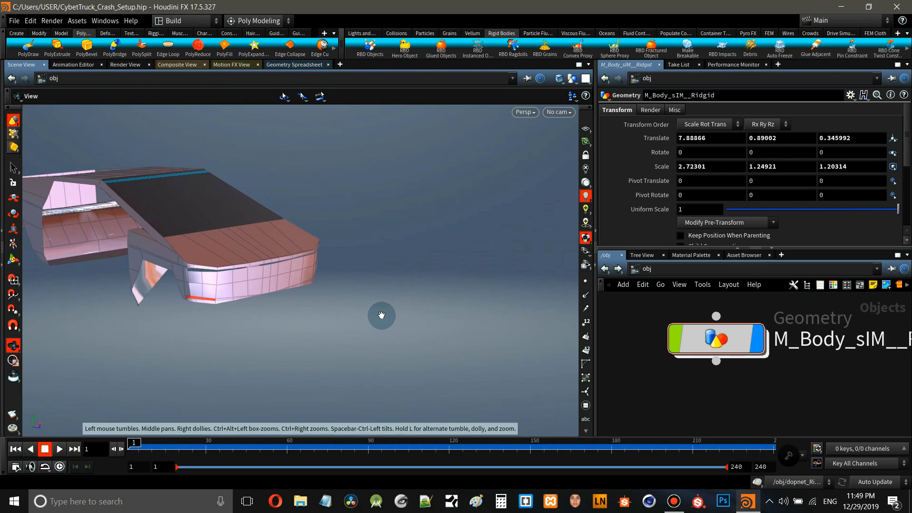
# Inside dopnet_RidgidBody, set the physical Bounce to 1 and Friction to about 2.53 on the M_Body_sIM__Ridgid RBD object
pyautogui.scroll(-5, 771, 389)
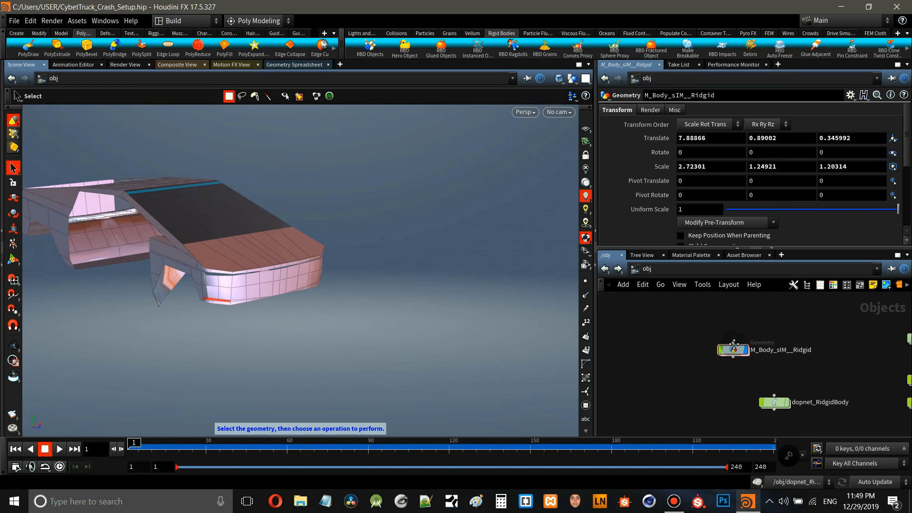
pyautogui.doubleClick(759, 373)
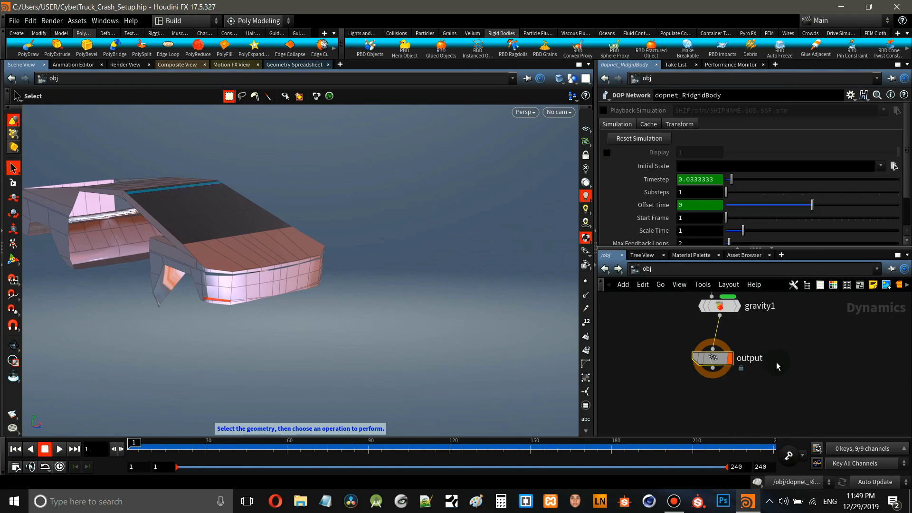
pyautogui.scroll(-6, 808, 366)
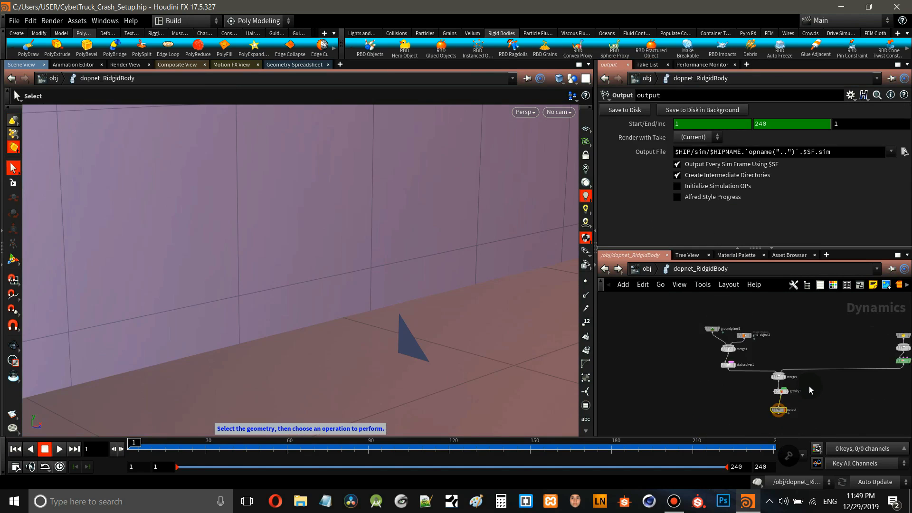
pyautogui.moveTo(819, 362); pyautogui.dragTo(715, 376, button='middle')
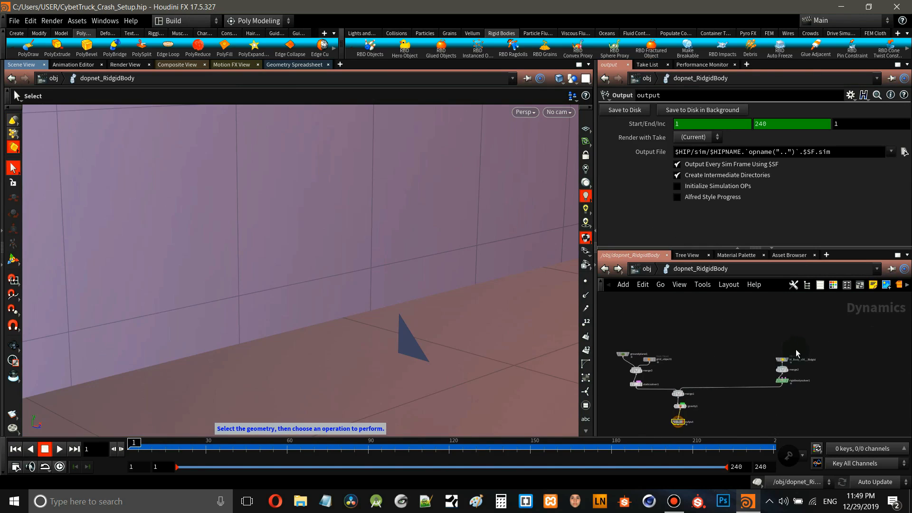
pyautogui.scroll(6, 796, 349)
pyautogui.click(741, 390)
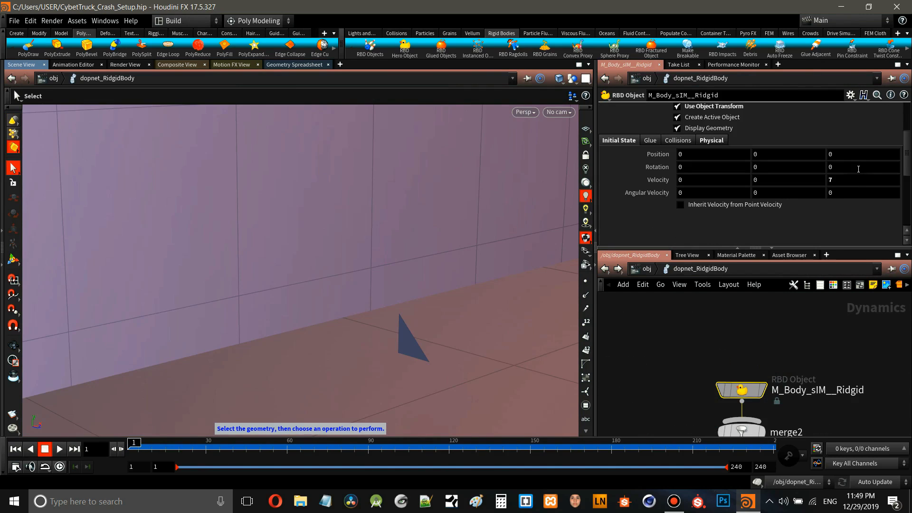
pyautogui.click(711, 142)
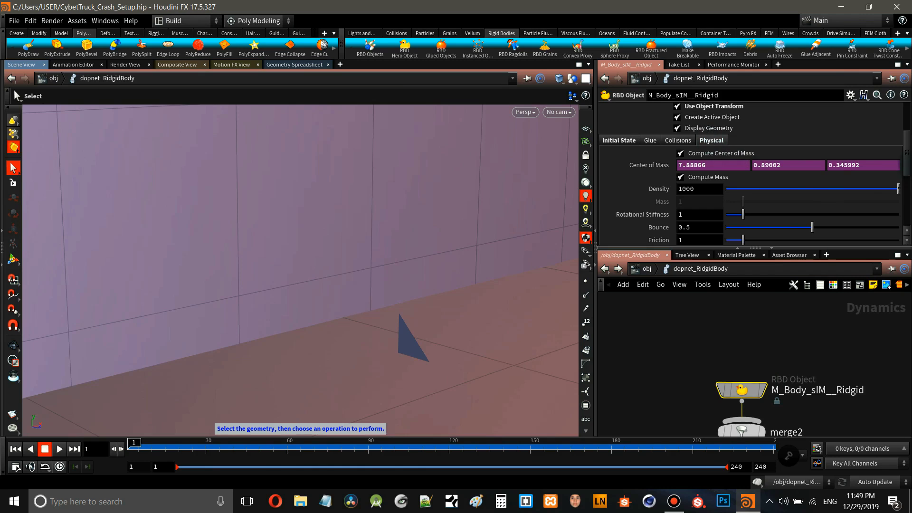
pyautogui.moveTo(908, 163); pyautogui.dragTo(907, 179)
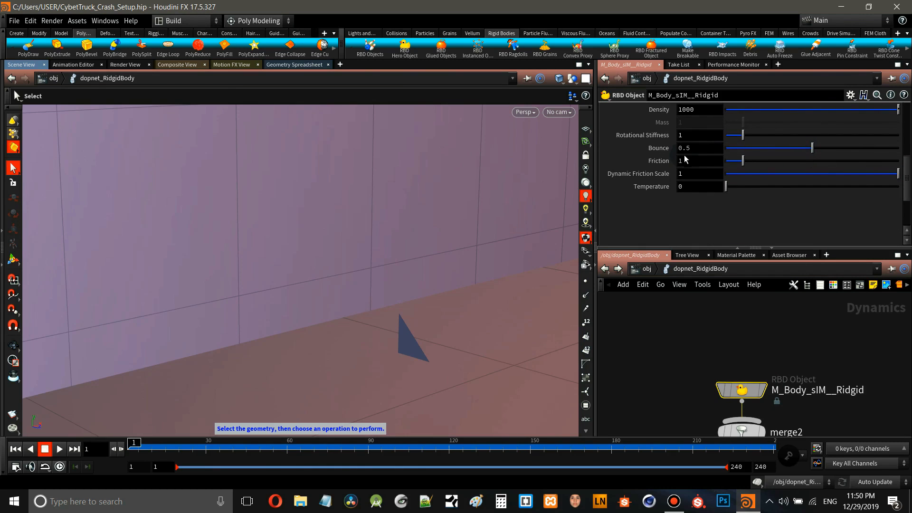
pyautogui.moveTo(815, 151); pyautogui.dragTo(899, 149)
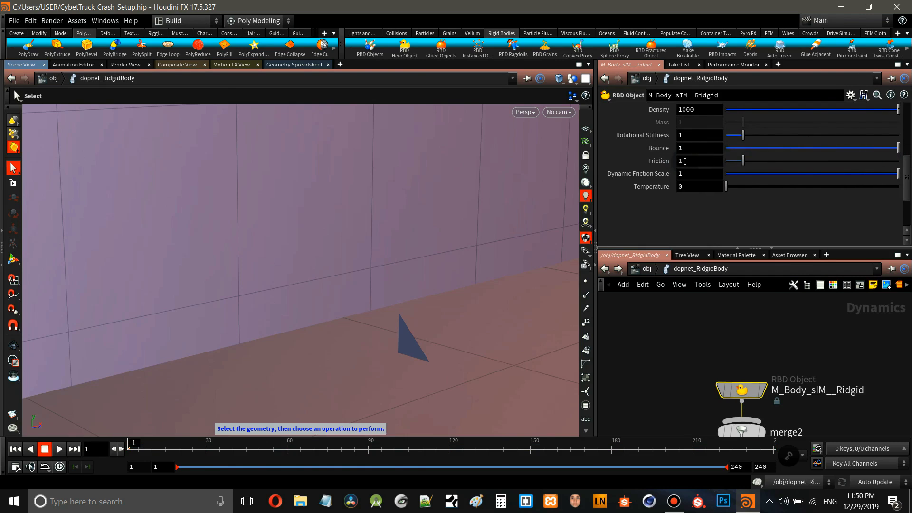
pyautogui.moveTo(753, 163); pyautogui.dragTo(770, 163)
# Select the output node in dopnet_RidgidBody and go back up to the object level
pyautogui.scroll(-8, 746, 330)
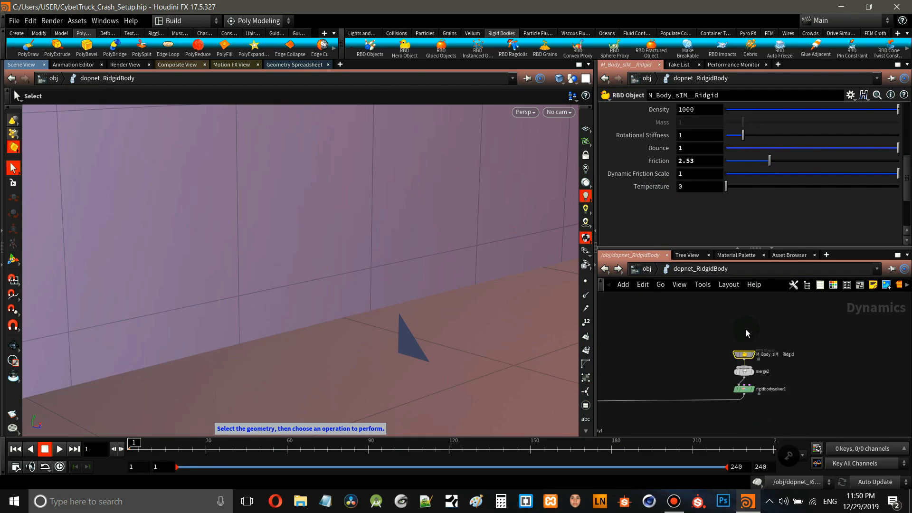
pyautogui.scroll(5, 700, 383)
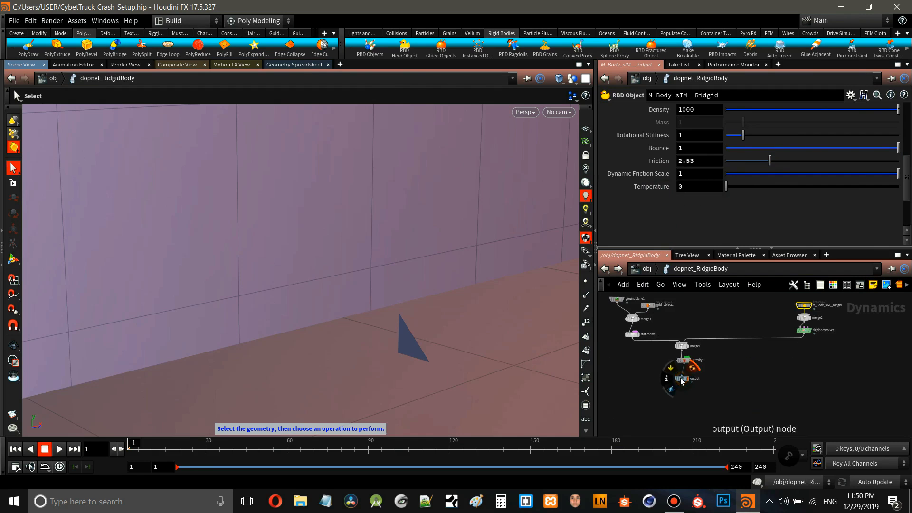
pyautogui.click(682, 379)
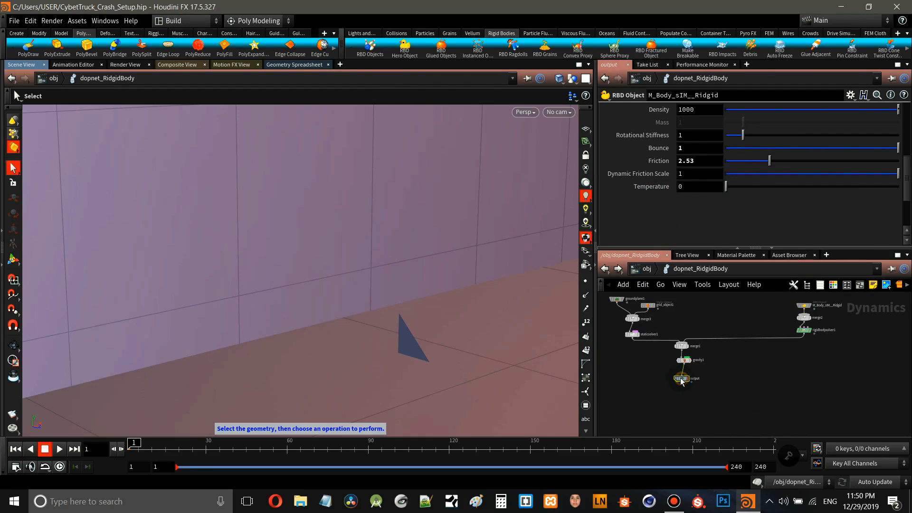
pyautogui.click(649, 269)
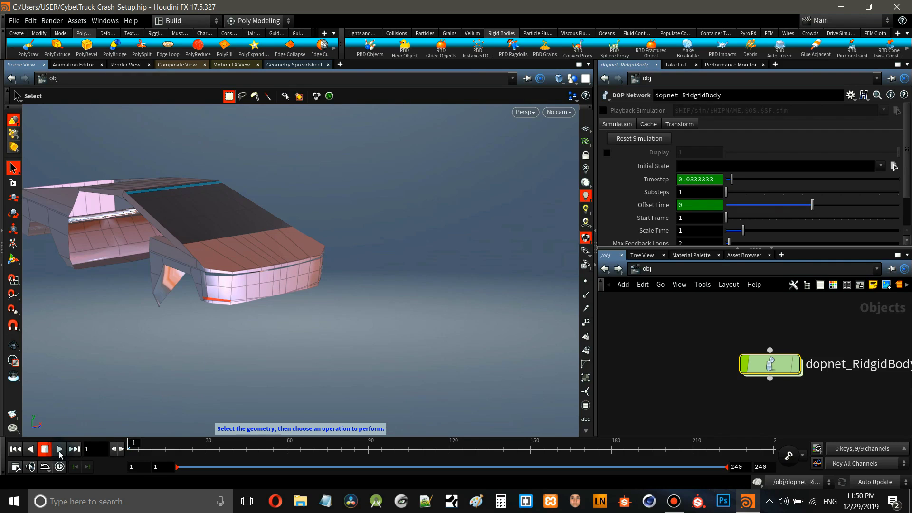
# Play the re-simulated crash with the changed bounce and friction several times, rewinding to frame 1 after each run
pyautogui.click(57, 451)
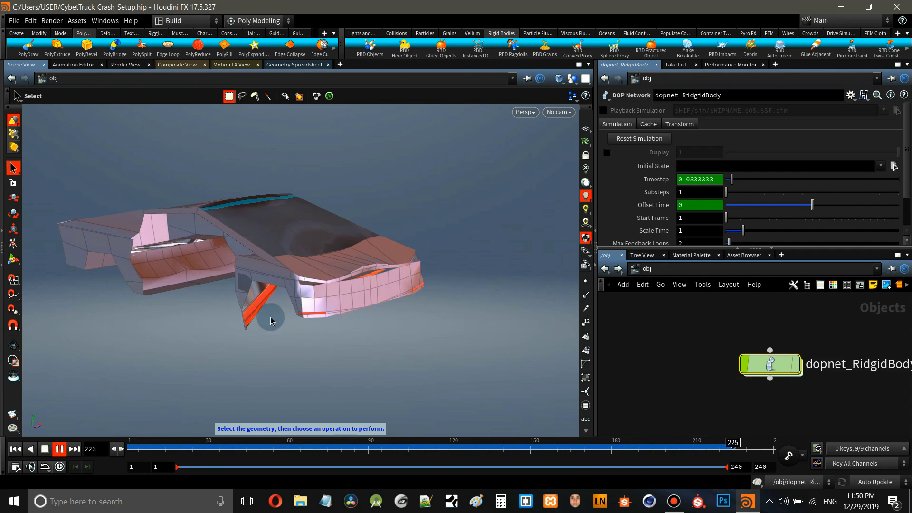
pyautogui.click(57, 450)
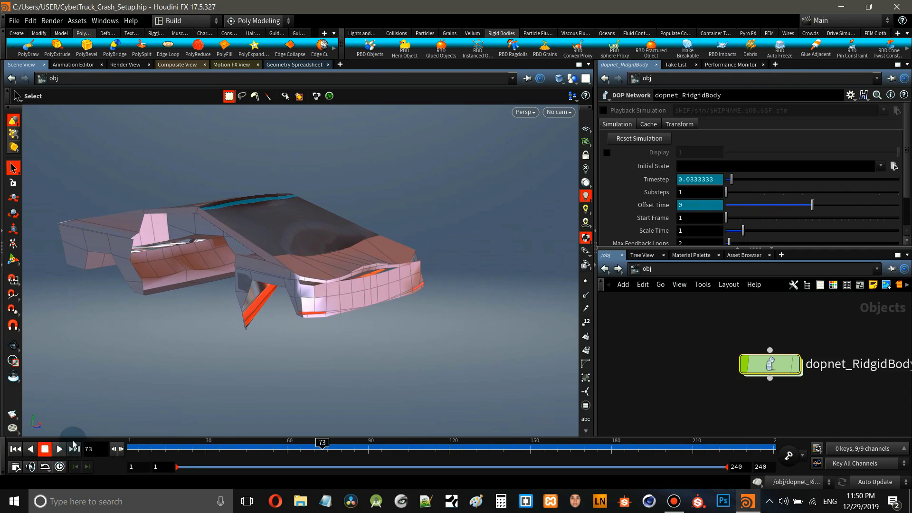
pyautogui.click(16, 450)
pyautogui.click(60, 450)
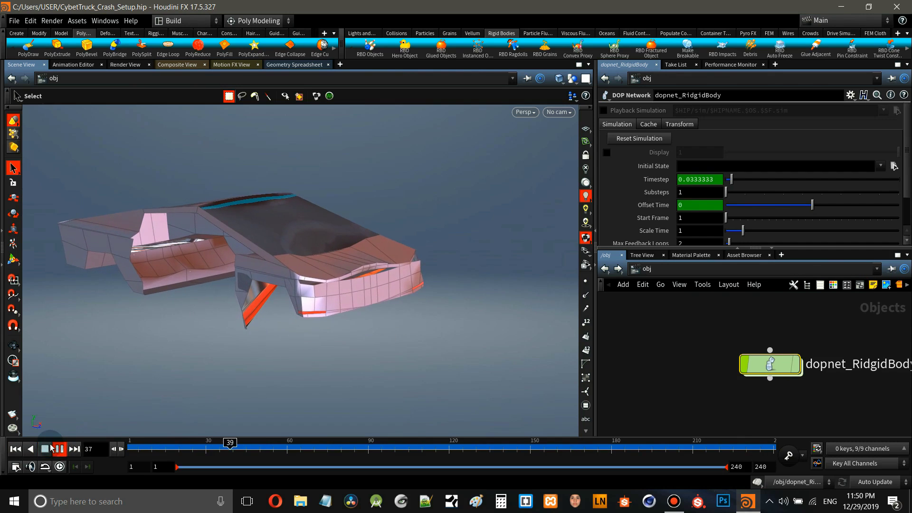
pyautogui.click(15, 449)
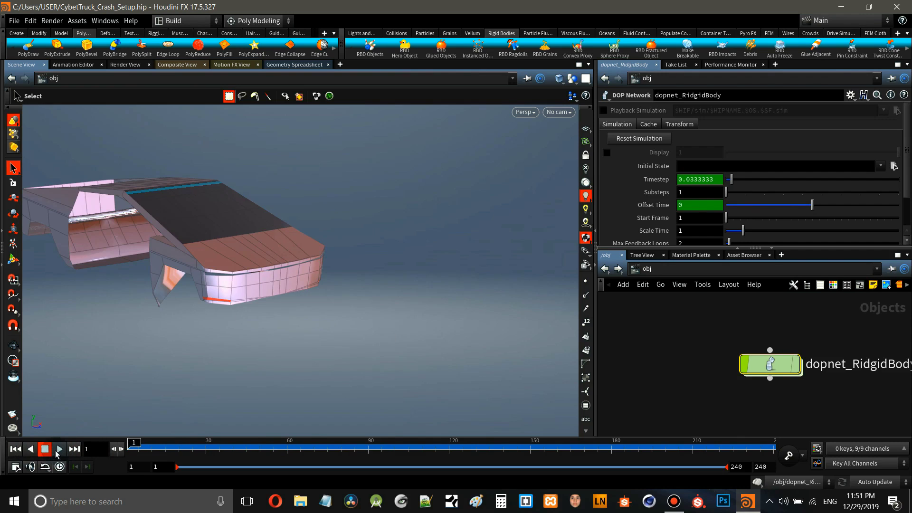
pyautogui.click(58, 450)
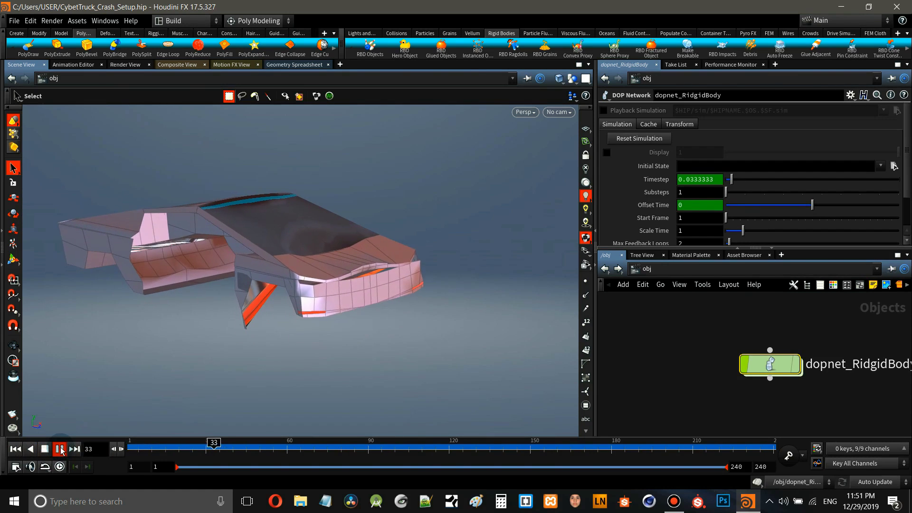
pyautogui.click(60, 449)
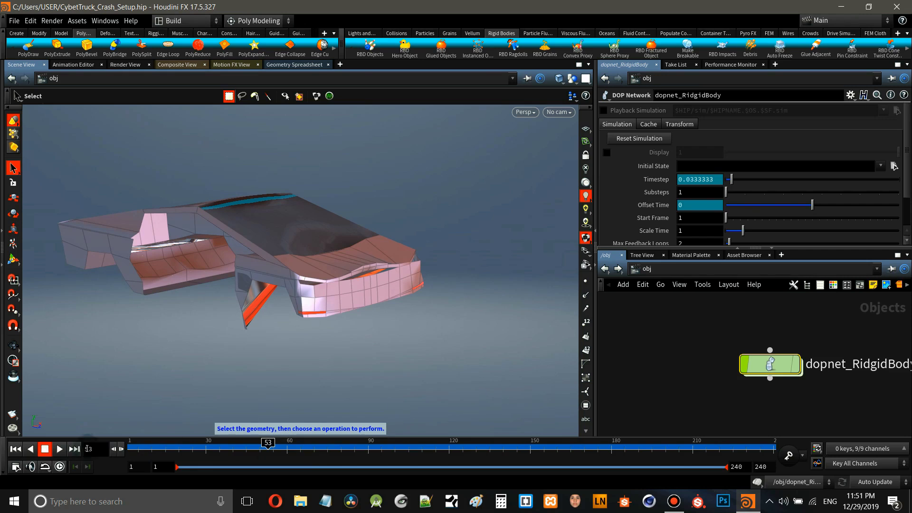
pyautogui.click(15, 450)
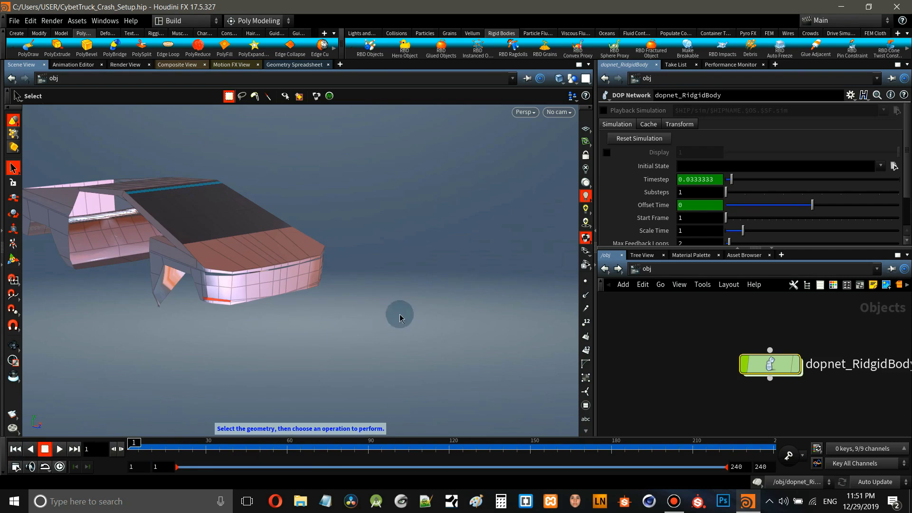